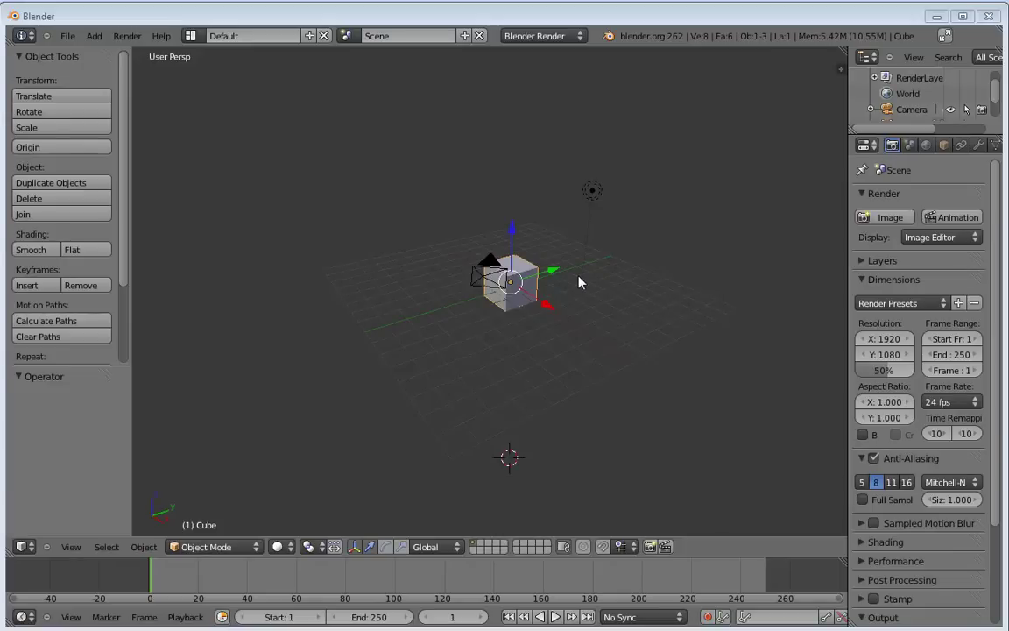
# Step: Set the 3D cursor just right of the default cube, then tilt the view down onto it
pyautogui.click(631, 277)
pyautogui.scroll(2, 631, 282)
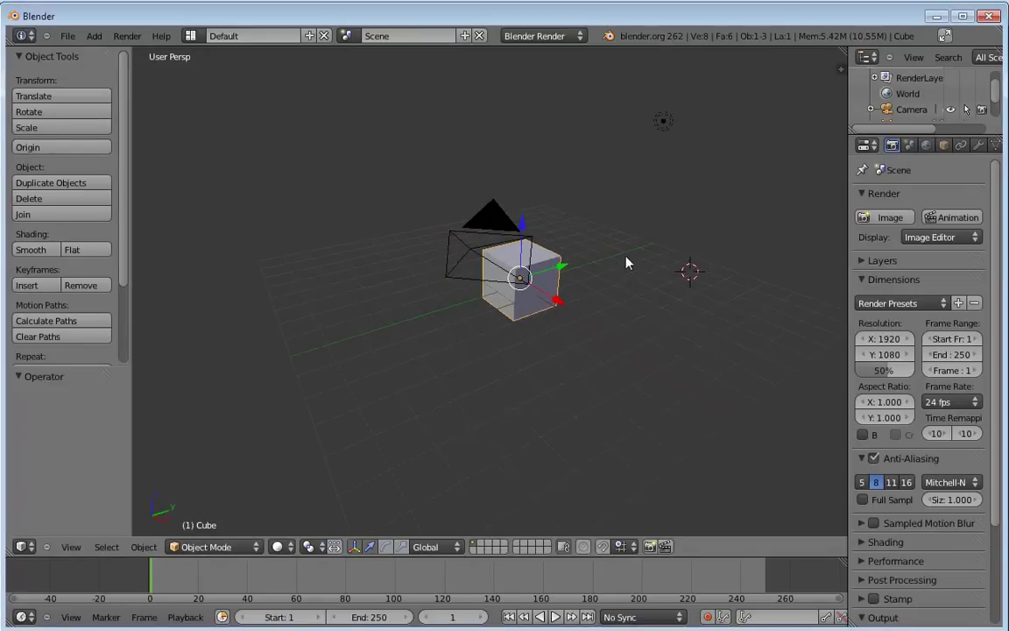
pyautogui.moveTo(628, 262); pyautogui.dragTo(640, 290, button='middle')
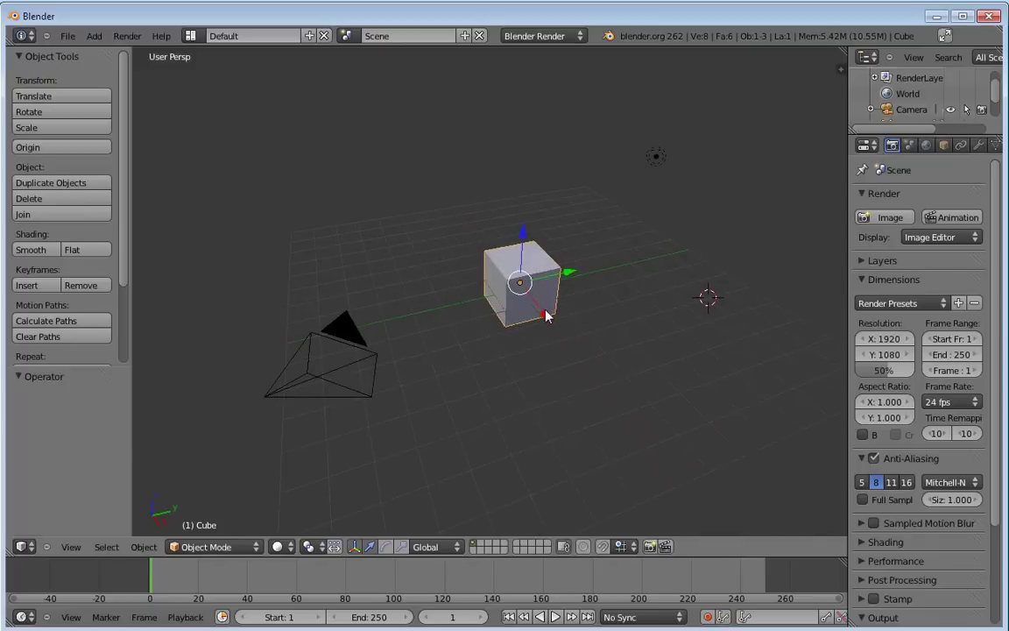
pyautogui.scroll(1, 545, 315)
pyautogui.scroll(-1, 545, 316)
pyautogui.moveTo(540, 337)
pyautogui.mouseDown(button='middle')
pyautogui.moveTo(642, 338)
pyautogui.moveTo(541, 317)
pyautogui.mouseUp(button='middle')
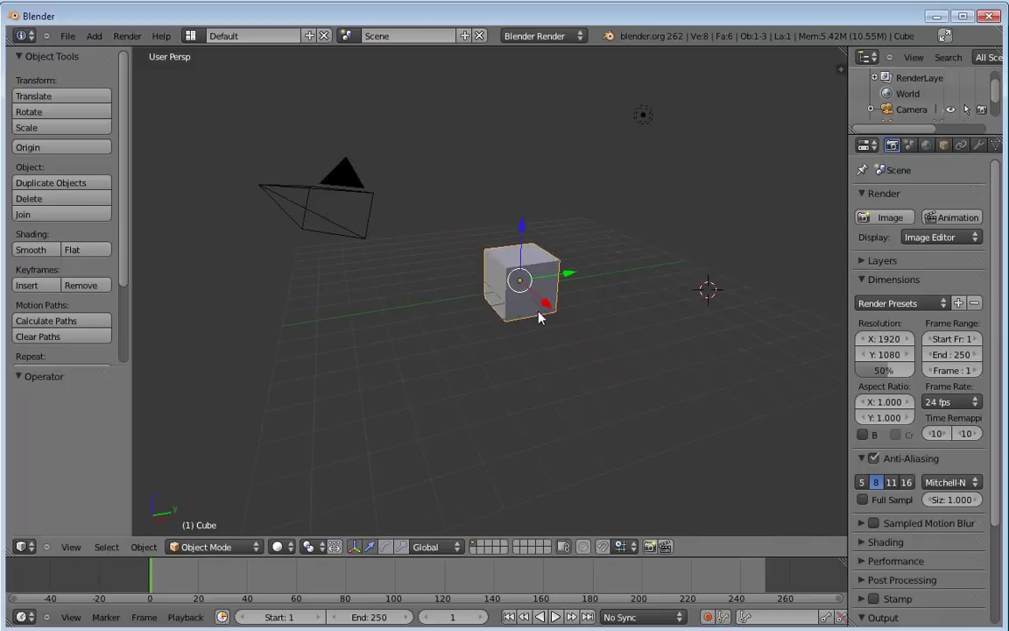
pyautogui.moveTo(552, 229); pyautogui.dragTo(579, 287, button='middle')
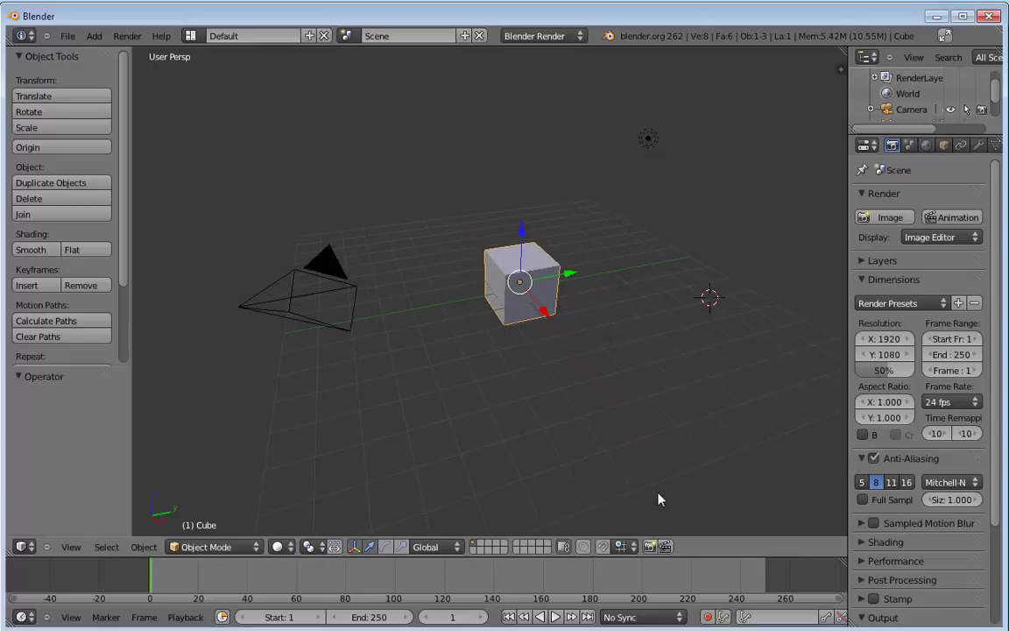
# Step: Set the snap element to Face
pyautogui.click(631, 548)
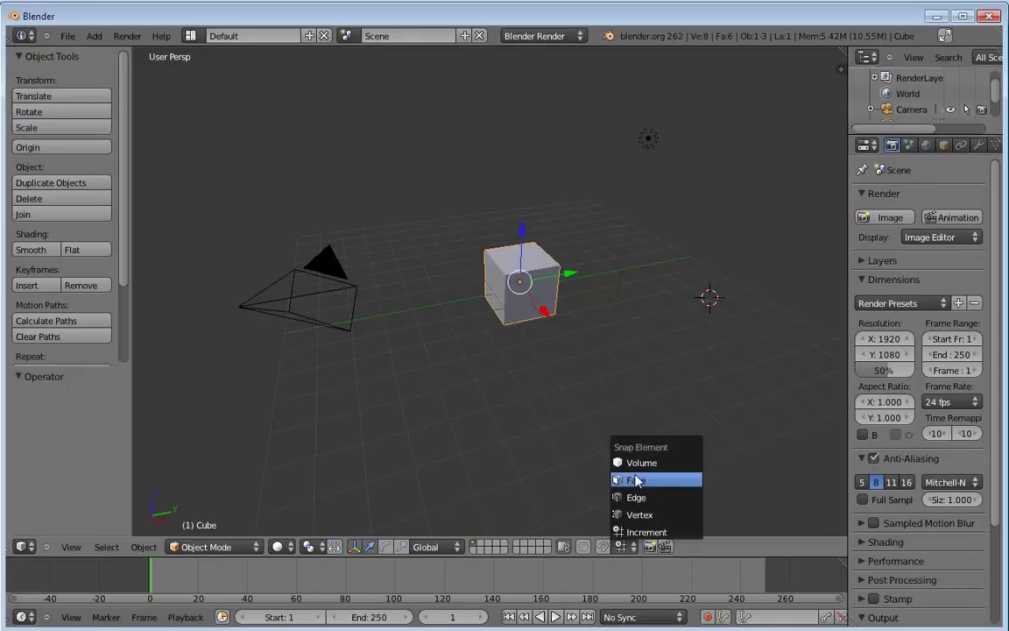
pyautogui.click(638, 480)
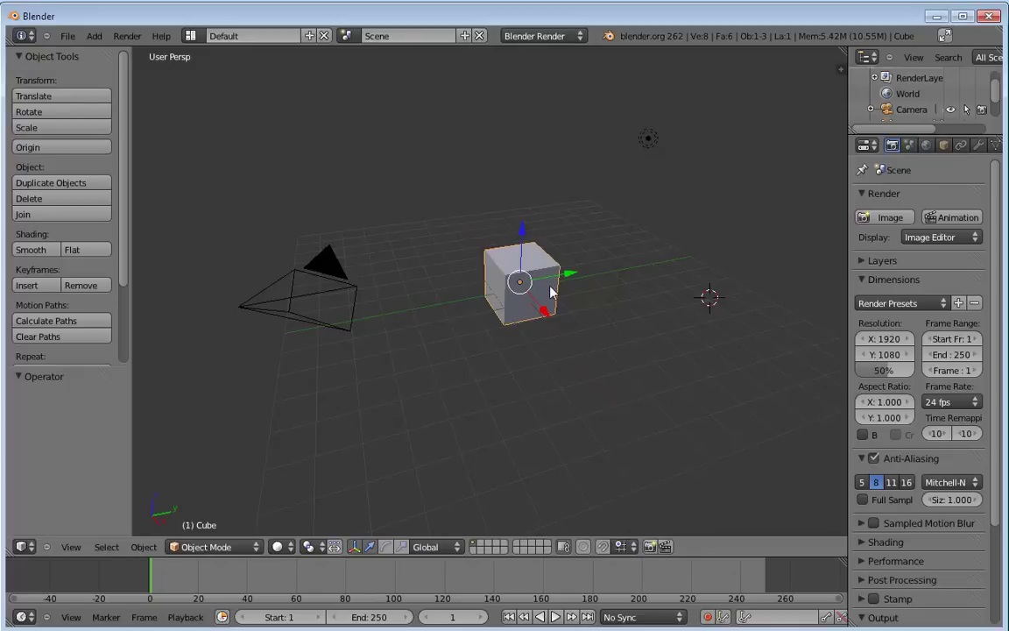
pyautogui.scroll(2, 548, 283)
pyautogui.moveTo(578, 288)
pyautogui.mouseDown(button='middle')
pyautogui.moveTo(622, 292)
pyautogui.moveTo(578, 284)
pyautogui.mouseUp(button='middle')
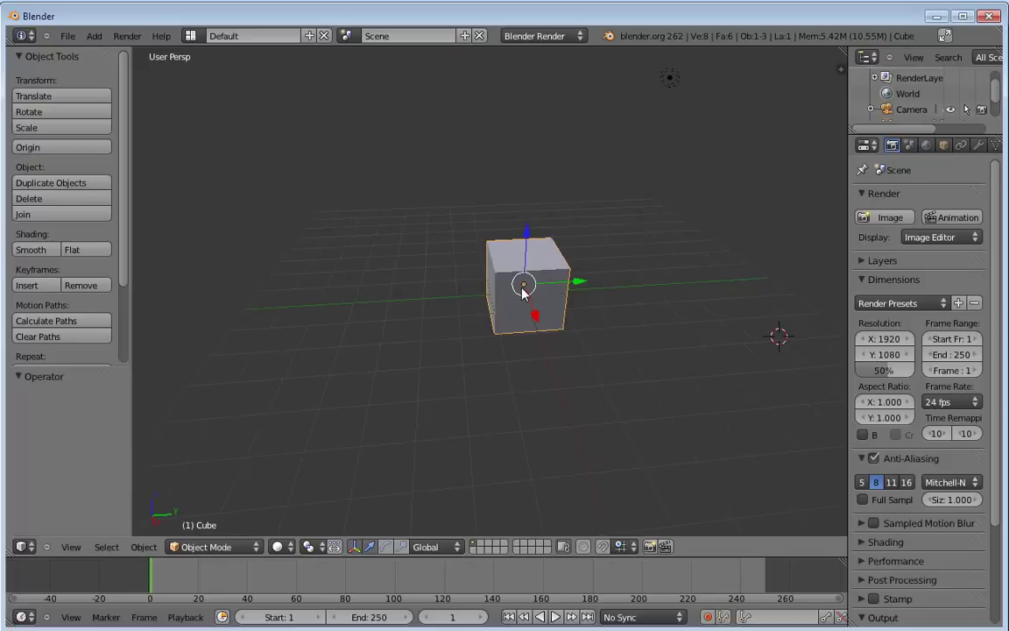
# Step: Add a plane, scale it up about 3.5 times and slide it along Y under the cube
pyautogui.hotkey('shift', 'a')
pyautogui.moveTo(523, 289)
pyautogui.click(569, 290)
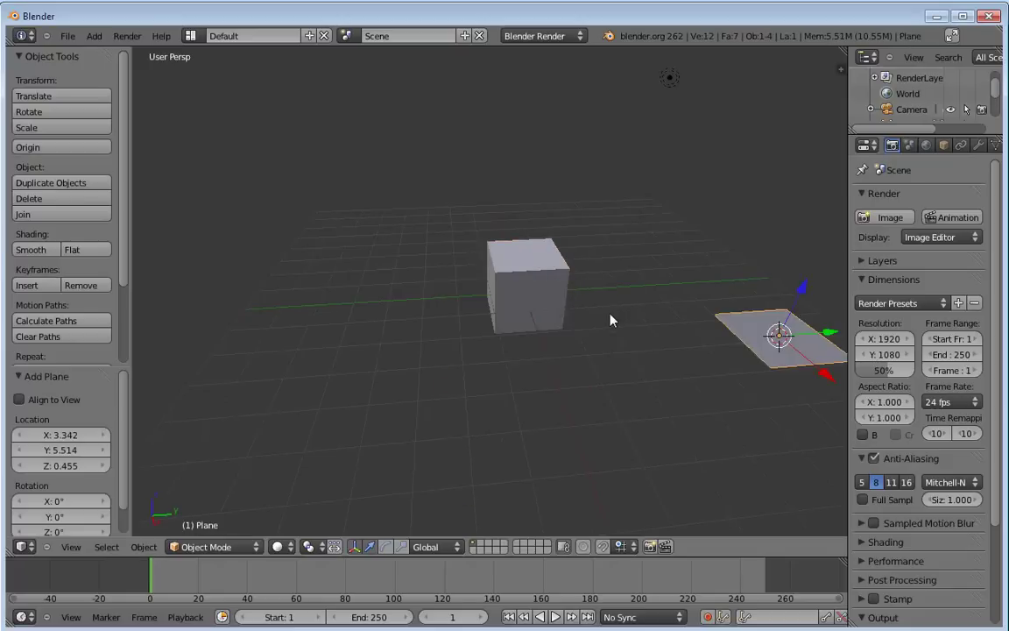
pyautogui.press('s')
pyautogui.click(211, 319)
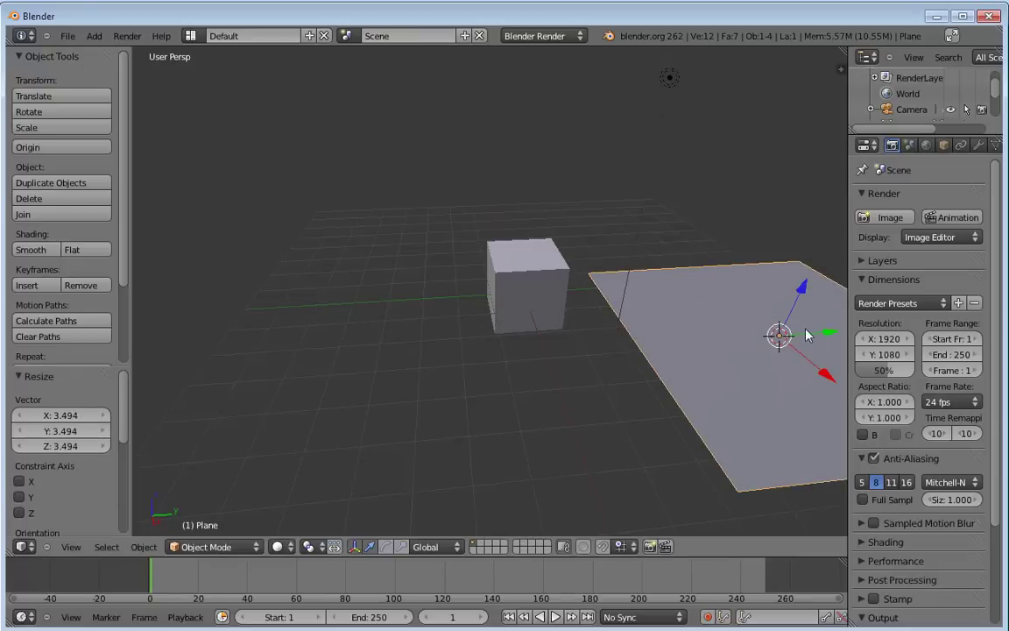
pyautogui.press('g')
pyautogui.press('y')
pyautogui.click(518, 338)
pyautogui.press('s')
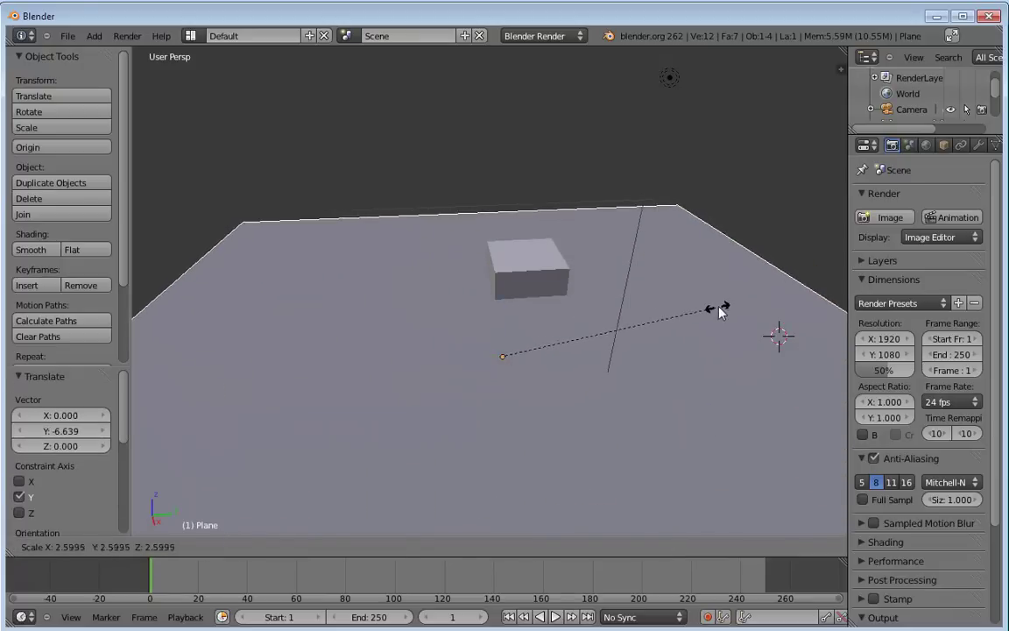
pyautogui.click(726, 309)
# Step: Lower the plane 0.419 on Z to lie just beneath the cube, then select the cube
pyautogui.press('g')
pyautogui.press('z')
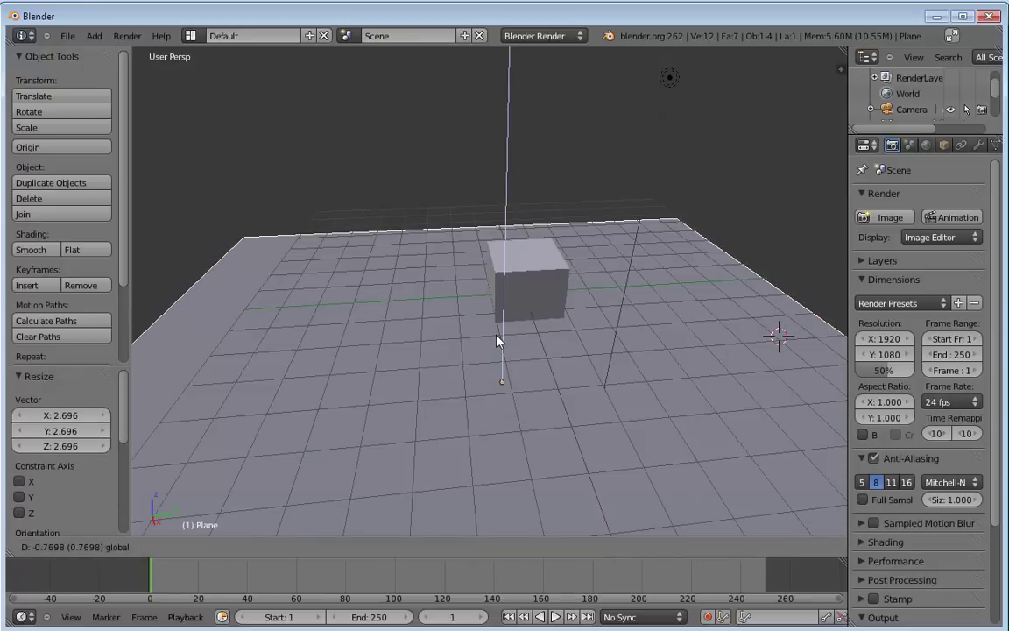
pyautogui.click(496, 347)
pyautogui.moveTo(423, 387); pyautogui.dragTo(446, 332, button='middle')
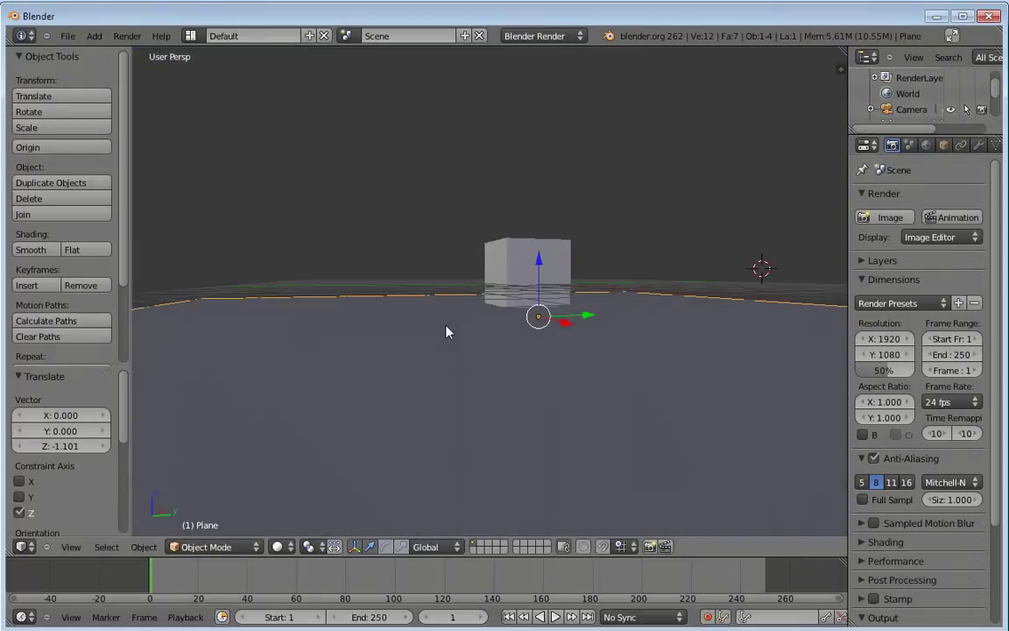
pyautogui.press('g')
pyautogui.press('z')
pyautogui.click(565, 291)
pyautogui.moveTo(570, 293); pyautogui.dragTo(564, 335, button='middle')
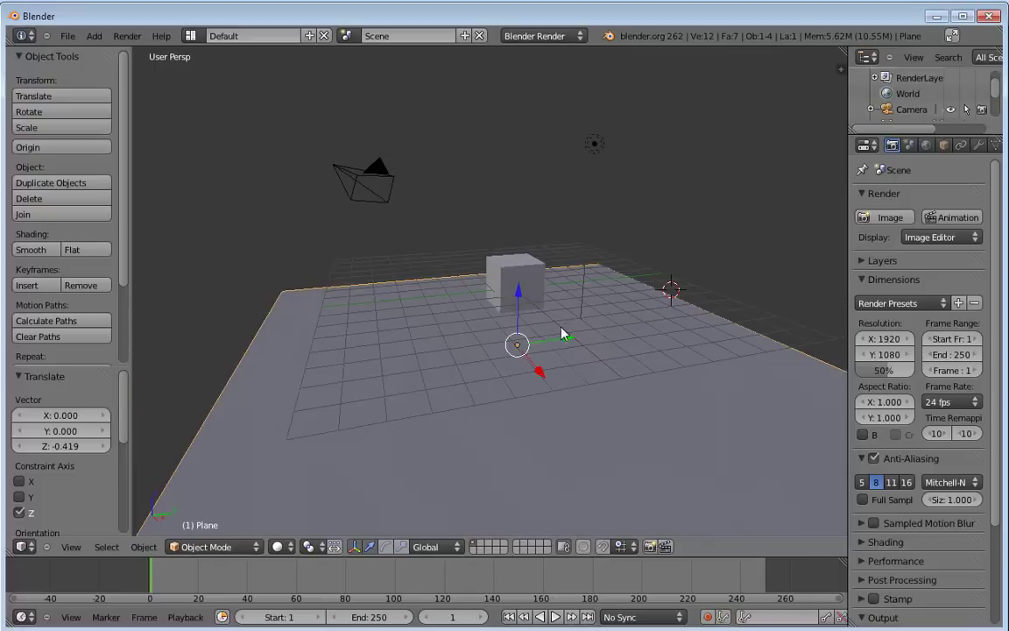
pyautogui.rightClick(533, 302)
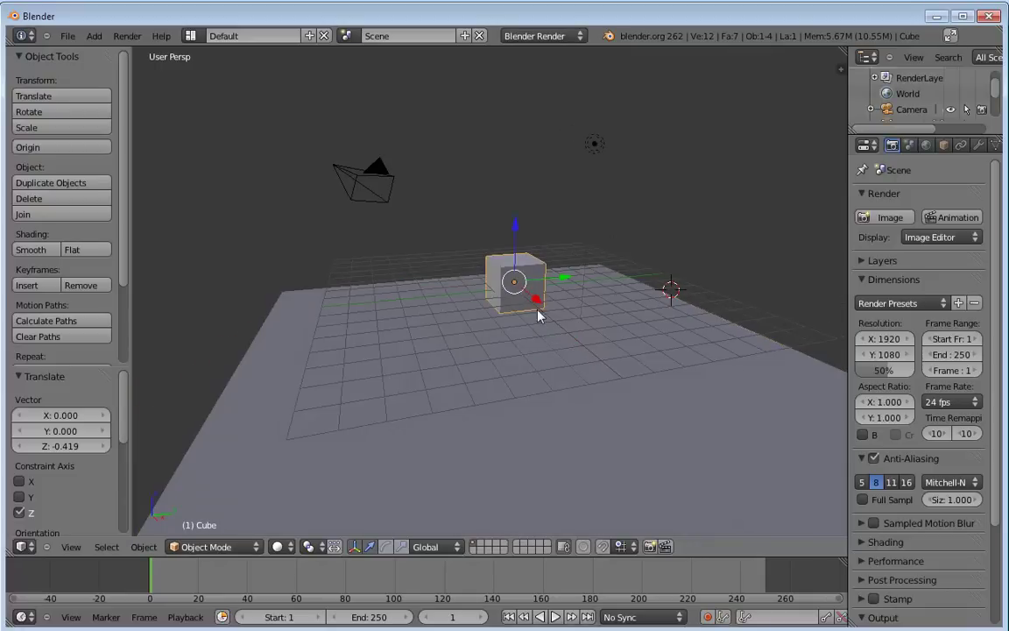
# Step: Switch to an orthographic wireframe side view and lower the cube toward the plane
pyautogui.scroll(2, 530, 295)
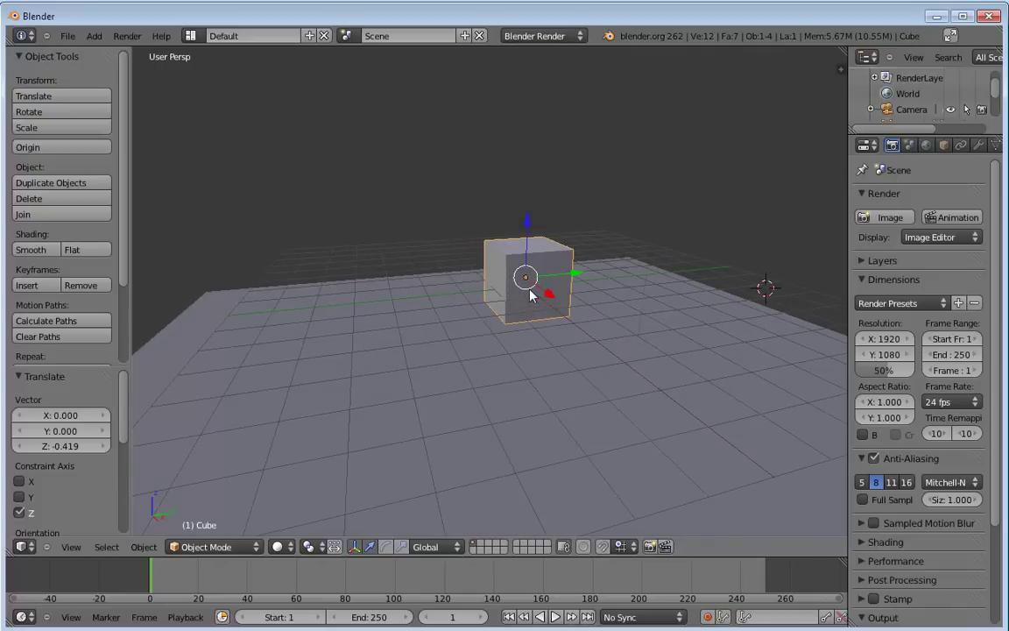
pyautogui.press('KP_1')
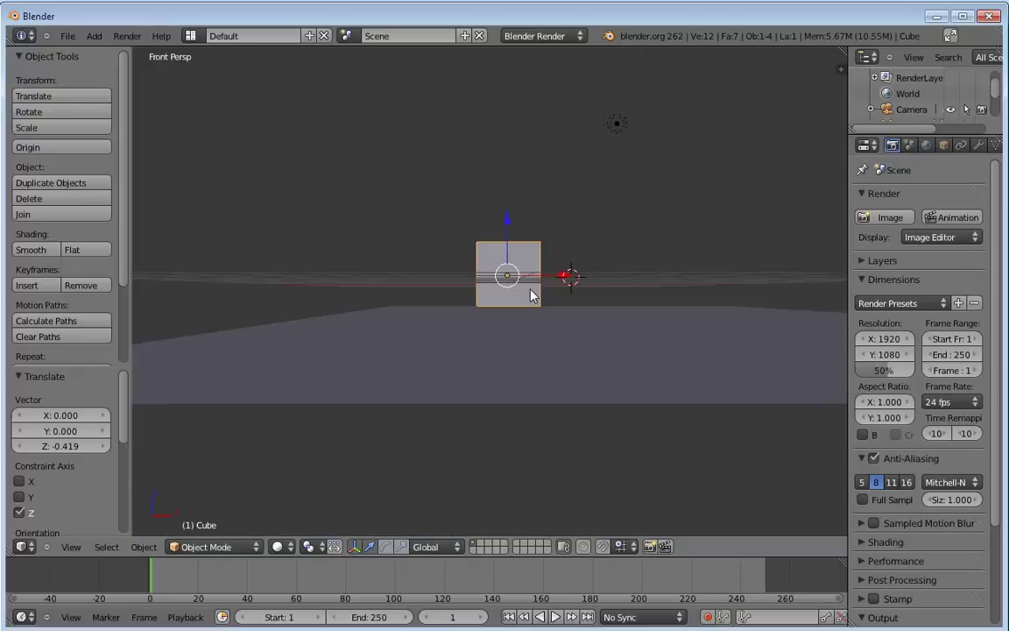
pyautogui.press('KP_5')
pyautogui.press('z')
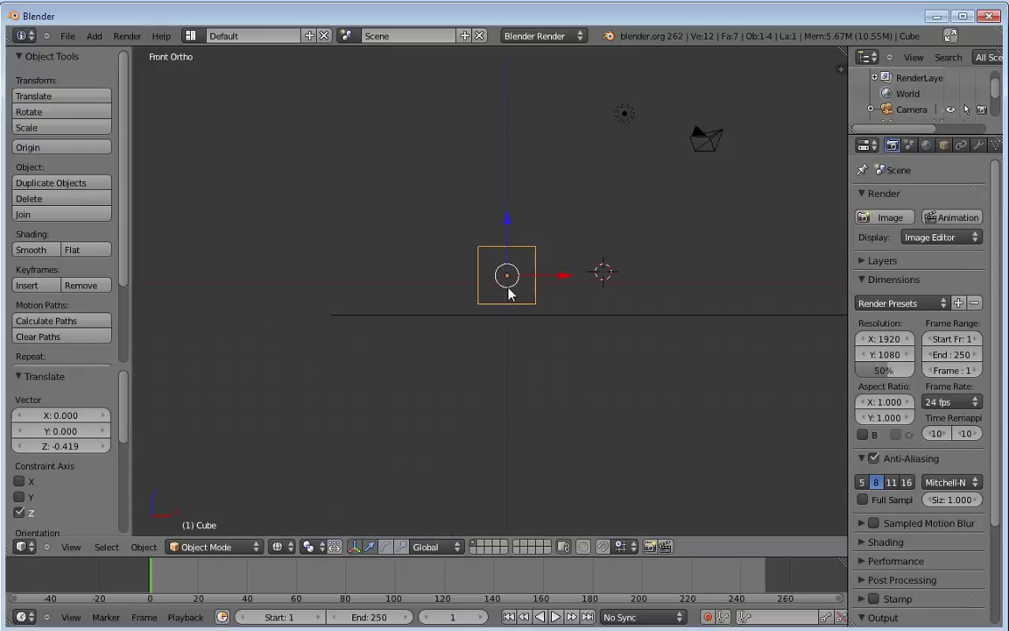
pyautogui.scroll(3, 505, 326)
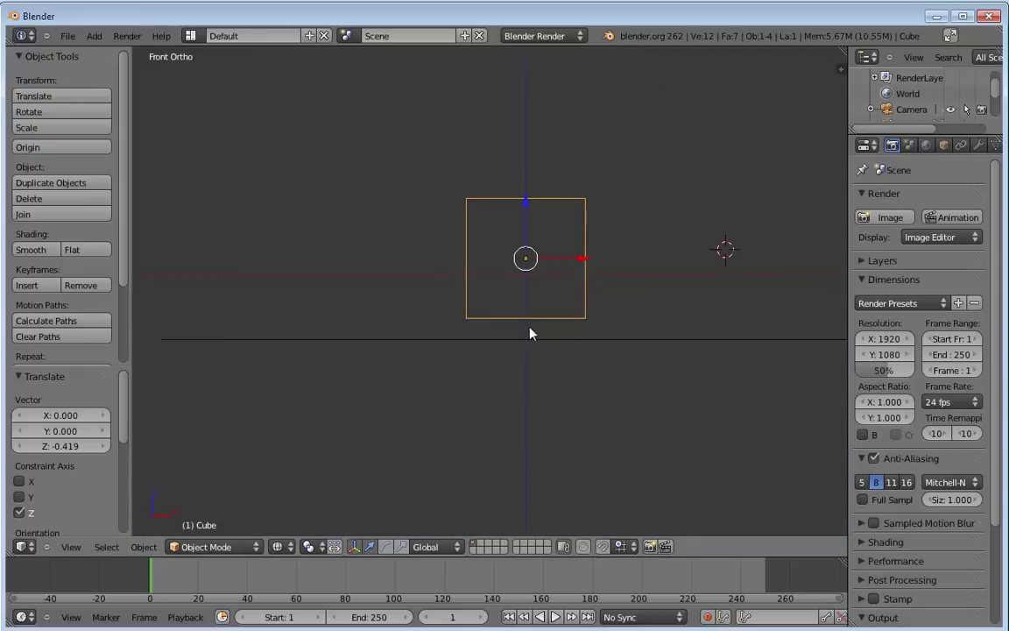
pyautogui.moveTo(572, 347); pyautogui.dragTo(488, 379, button='middle')
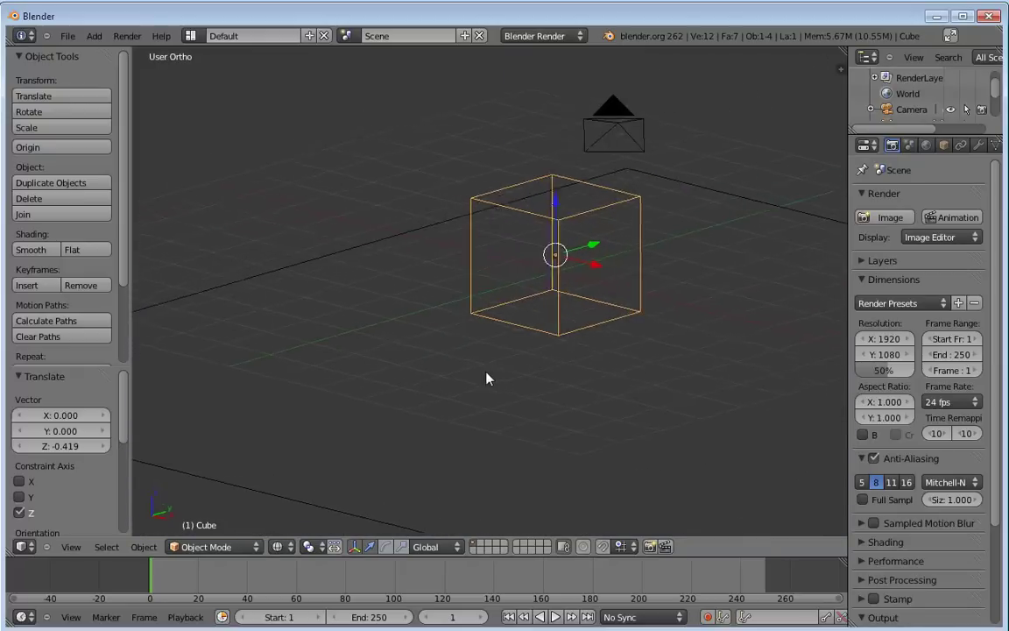
pyautogui.press('KP_3')
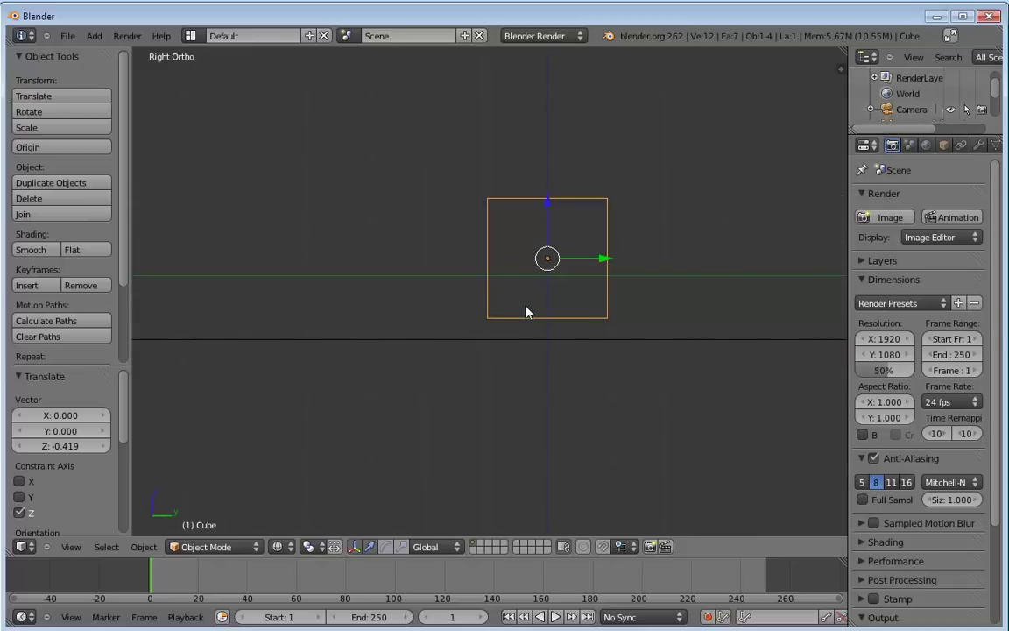
pyautogui.press('g')
pyautogui.press('z')
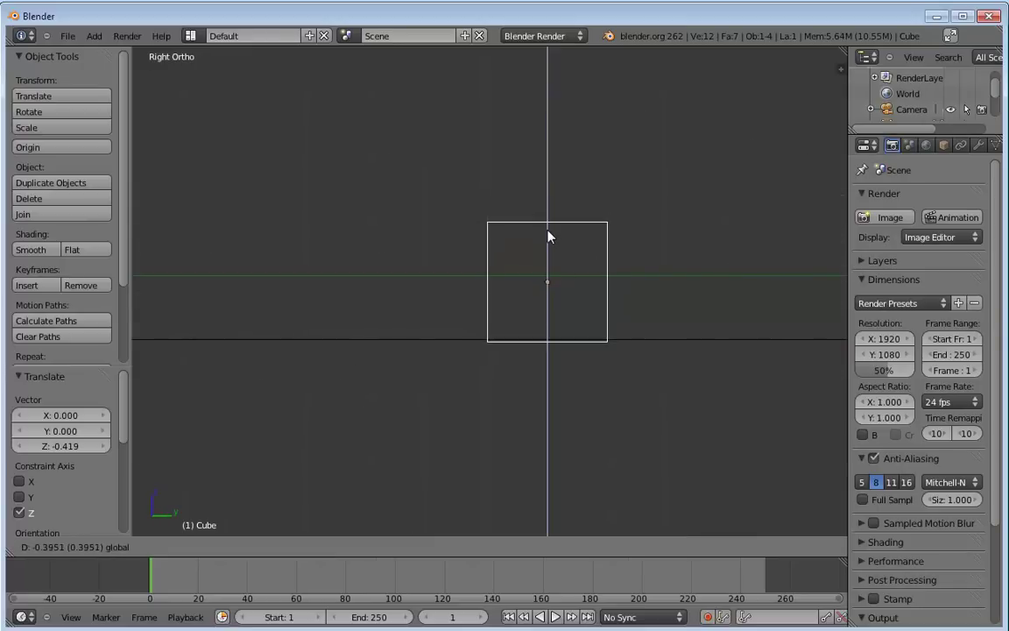
pyautogui.click(552, 234)
# Step: Adjust the cube's height on Z until its base rests on the plane, then return to solid shading
pyautogui.scroll(6, 536, 319)
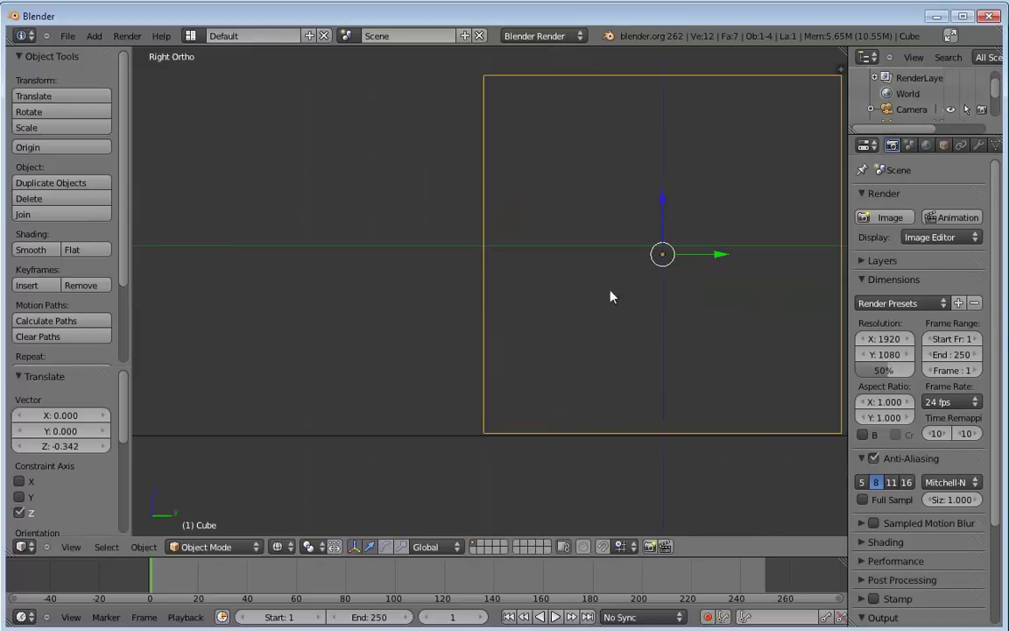
pyautogui.press('g')
pyautogui.press('z')
pyautogui.click(661, 218)
pyautogui.scroll(5, 597, 377)
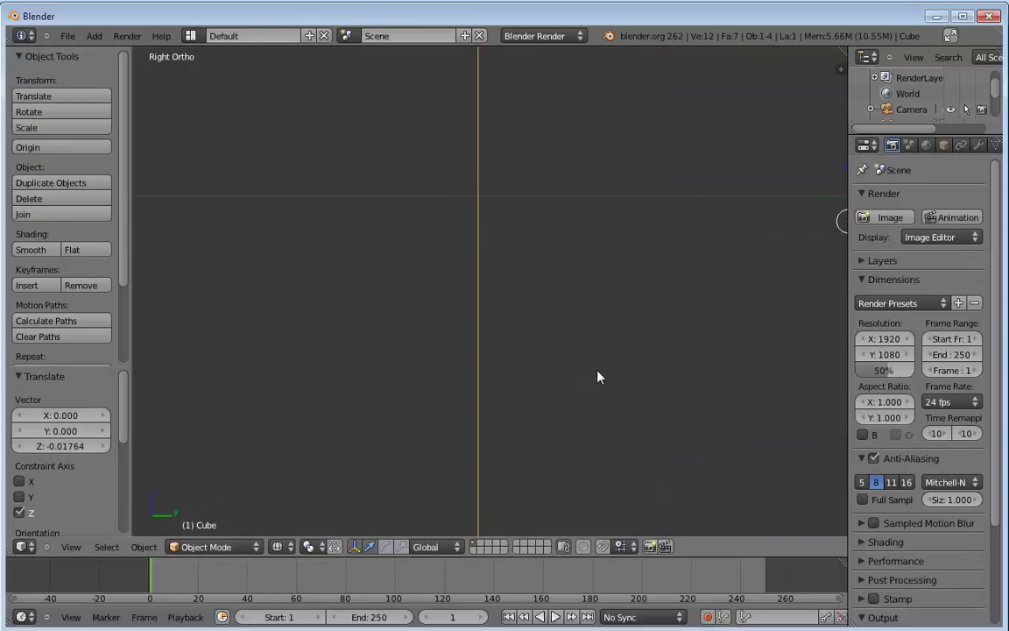
pyautogui.keyDown('shift'); pyautogui.moveTo(588, 443); pyautogui.dragTo(414, 304, button='middle'); pyautogui.keyUp('shift')
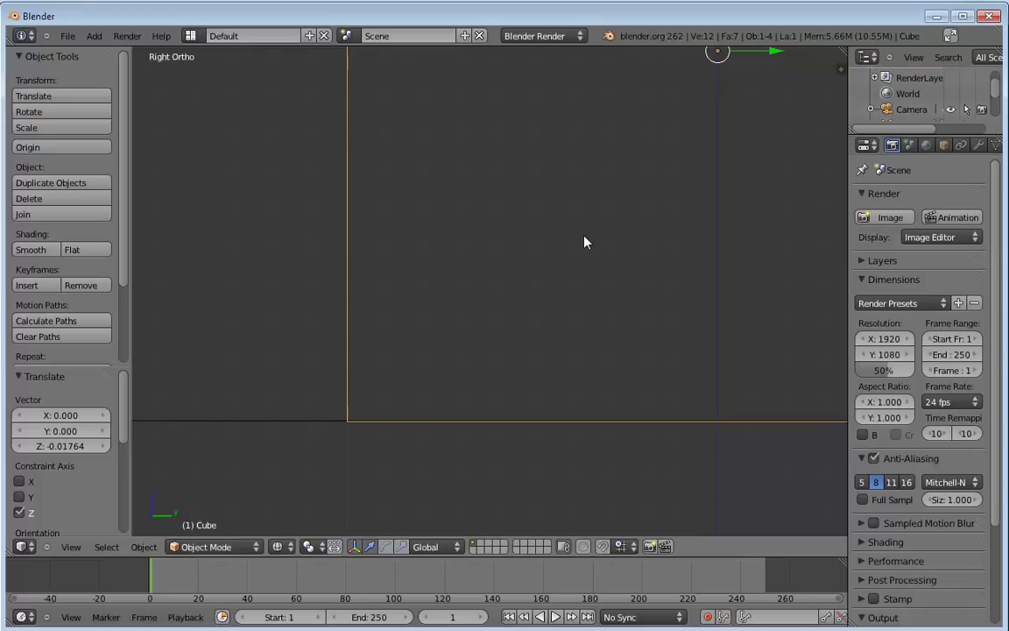
pyautogui.scroll(-3, 590, 237)
pyautogui.press('g')
pyautogui.press('z')
pyautogui.click(625, 131)
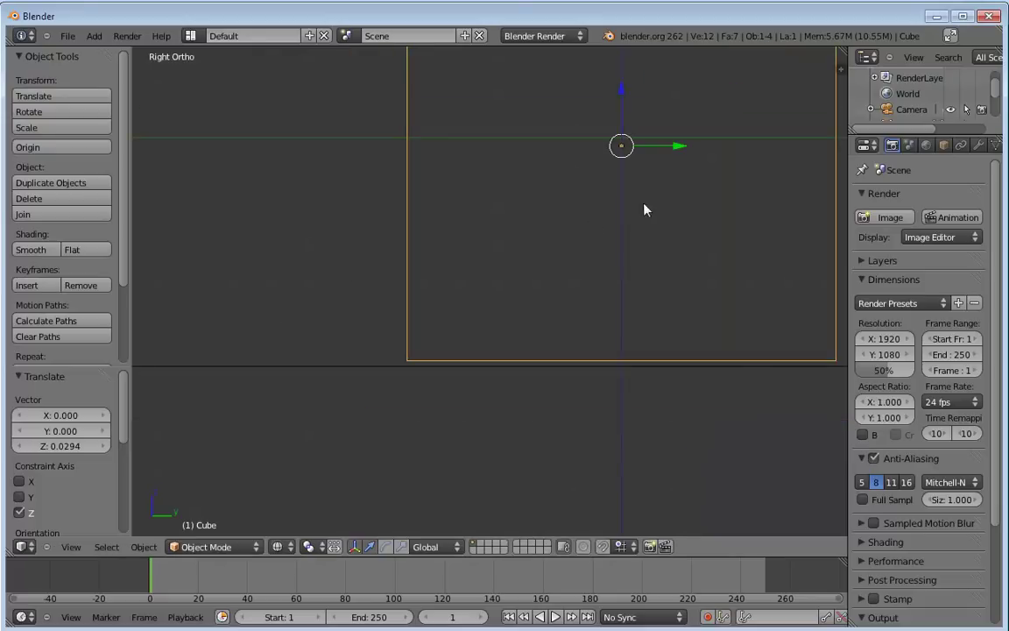
pyautogui.moveTo(644, 210); pyautogui.dragTo(586, 277, button='middle')
pyautogui.scroll(-3, 582, 279)
pyautogui.press('z')
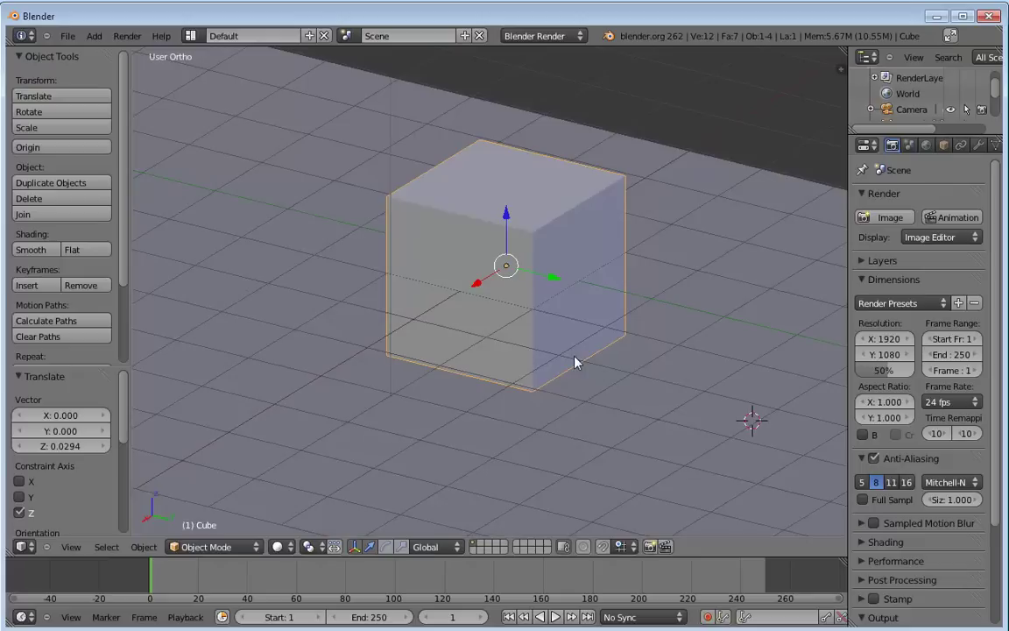
# Step: Set the snap element to Vertex
pyautogui.scroll(-2, 522, 435)
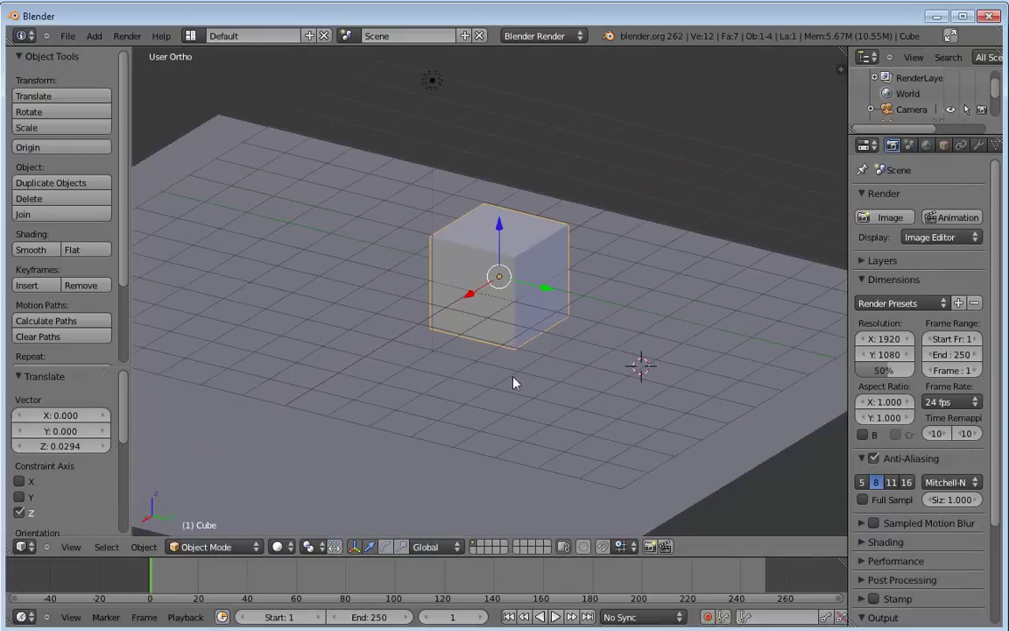
pyautogui.click(620, 547)
pyautogui.click(641, 513)
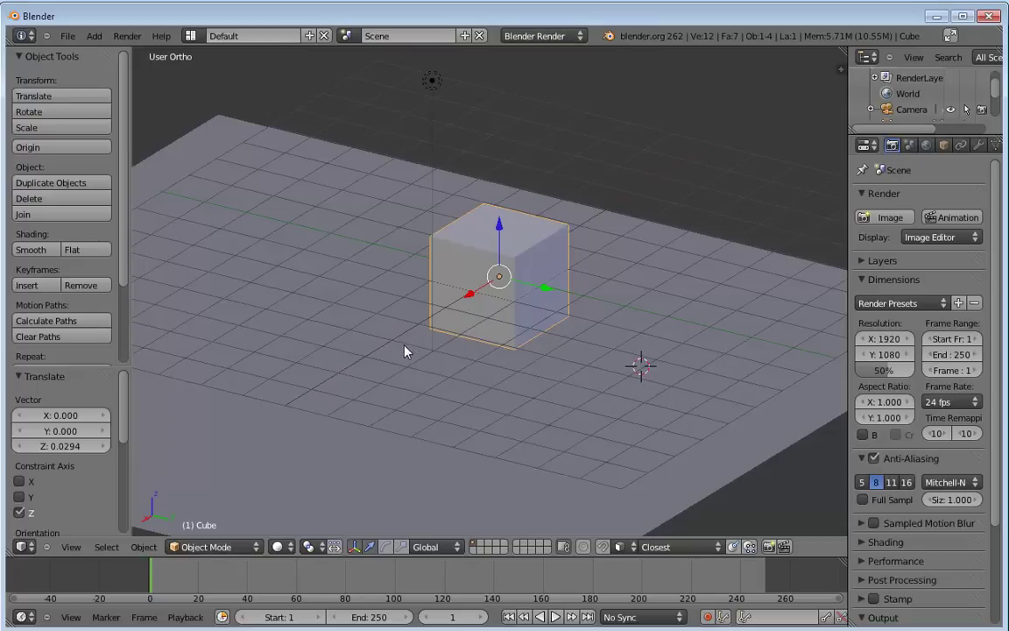
# Step: Move the cube −0.397 on X and raise it 1.040 on Z so it floats above the plane
pyautogui.press('g')
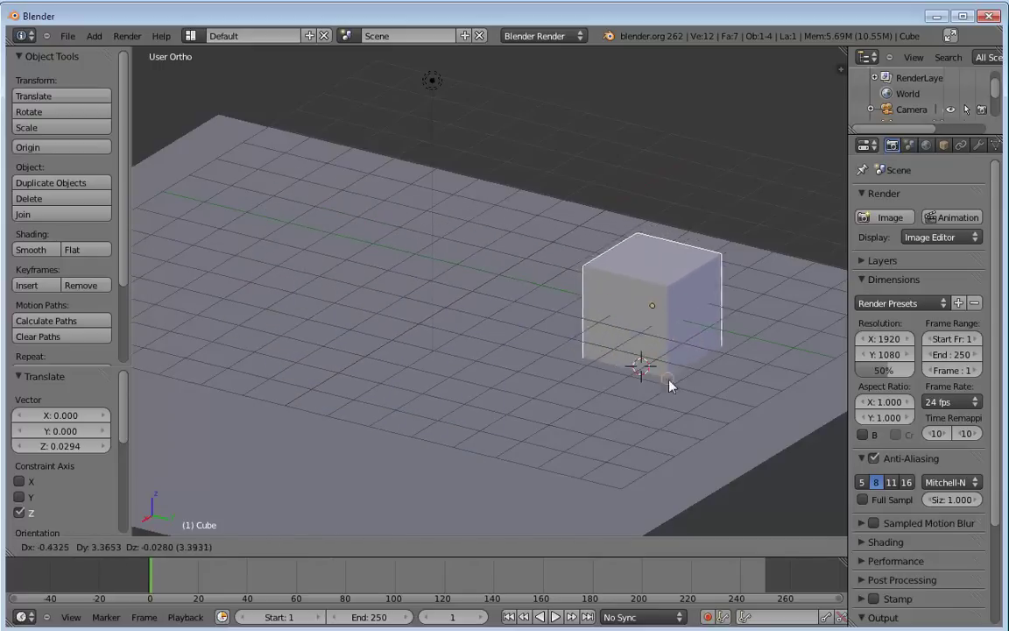
pyautogui.click(522, 450)
pyautogui.press('KP_1')
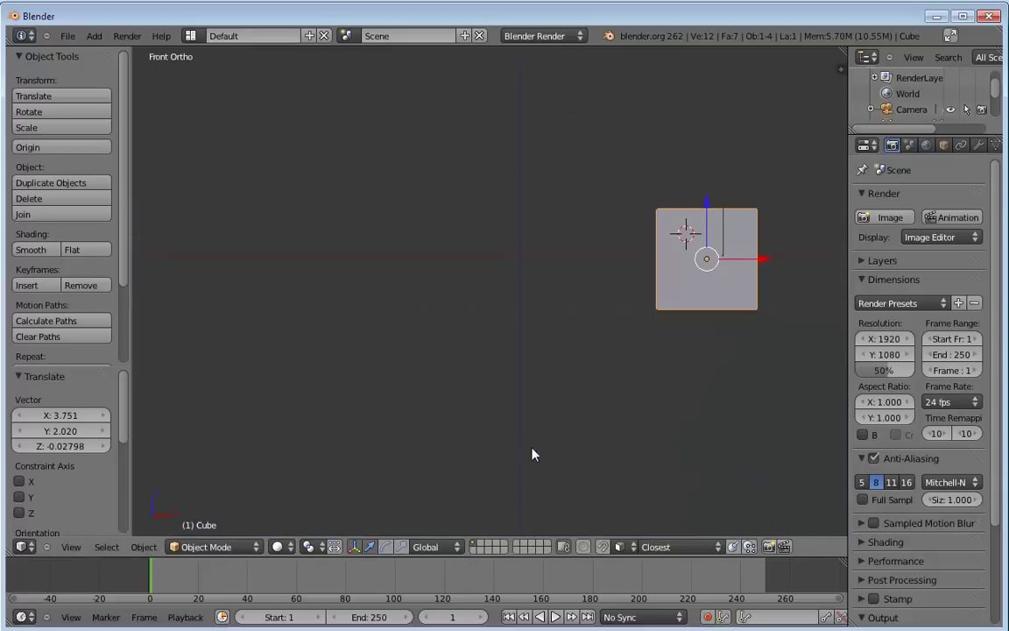
pyautogui.press('z')
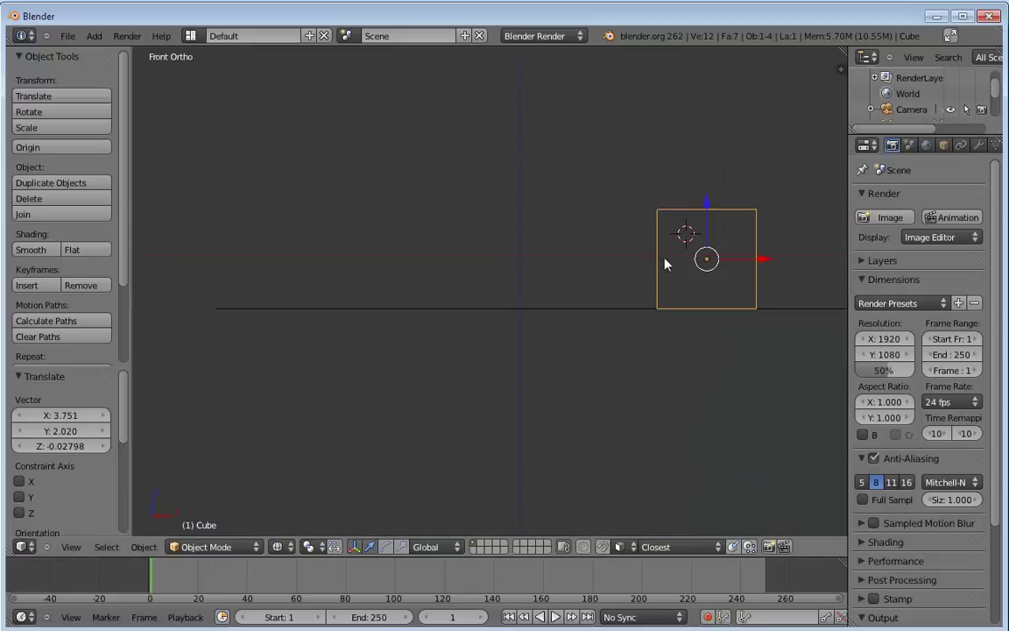
pyautogui.scroll(4, 692, 272)
pyautogui.keyDown('shift'); pyautogui.moveTo(721, 281); pyautogui.dragTo(427, 338, button='middle'); pyautogui.keyUp('shift')
pyautogui.scroll(4, 426, 338)
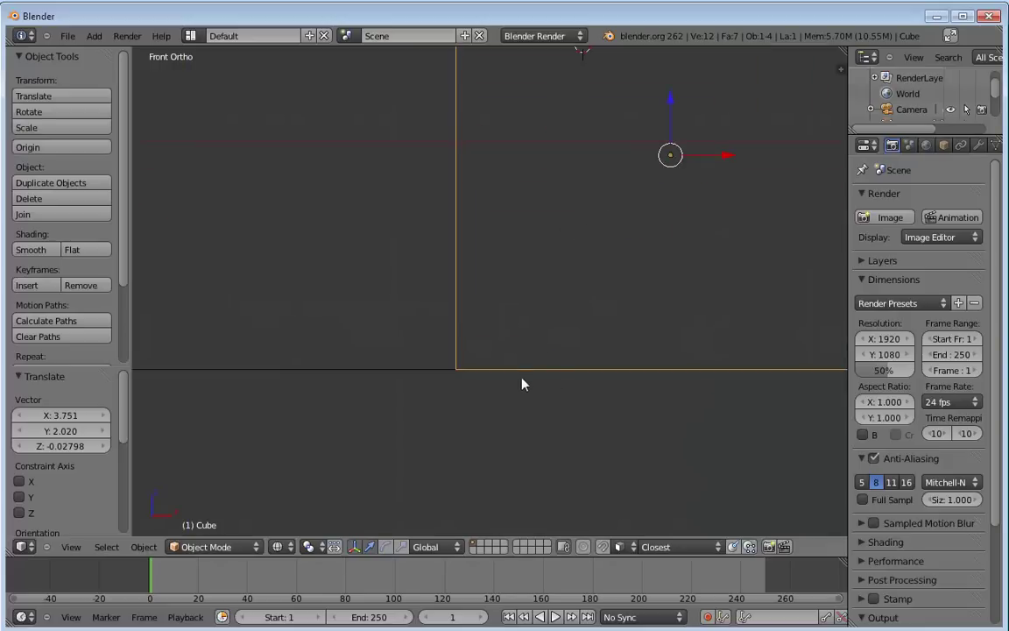
pyautogui.press('g')
pyautogui.click(526, 215)
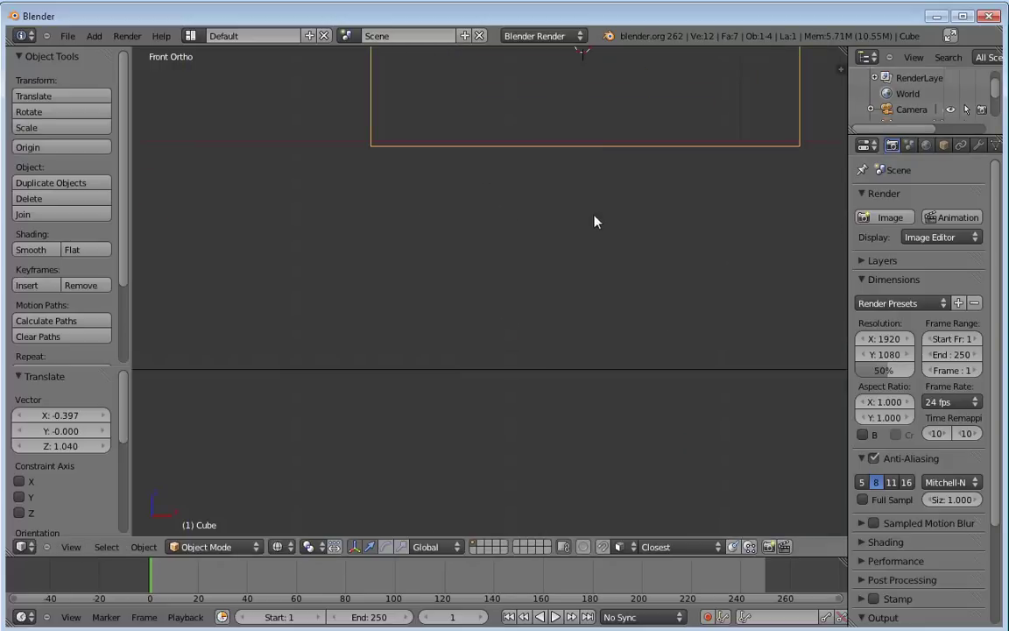
pyautogui.moveTo(594, 221); pyautogui.dragTo(539, 291, button='middle')
pyautogui.scroll(-5, 538, 291)
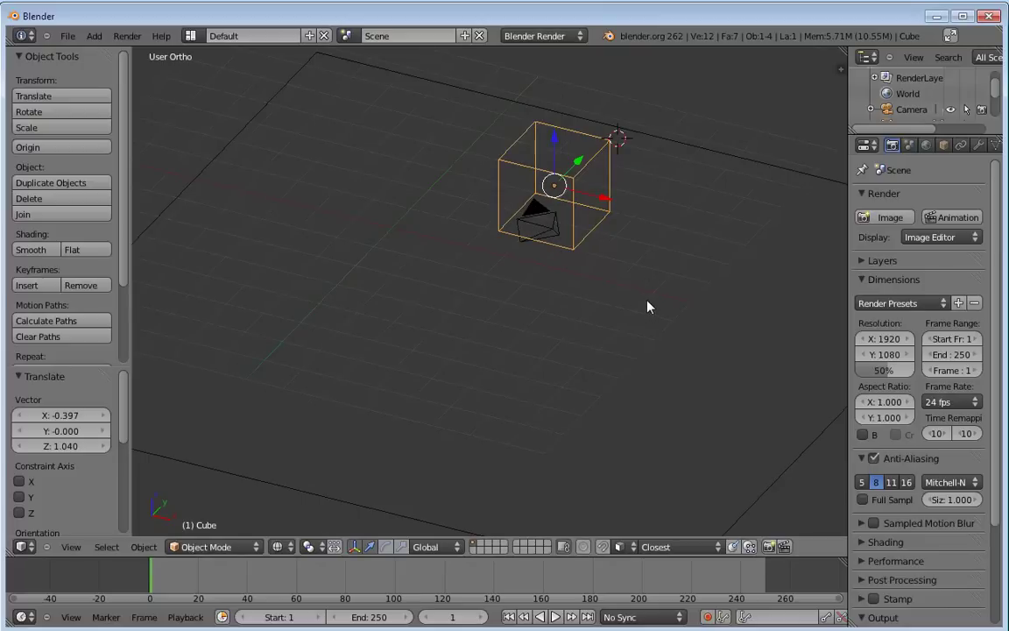
# Step: In solid view, drop the cube back onto the plane near its middle
pyautogui.press('z')
pyautogui.moveTo(561, 232)
pyautogui.mouseDown(button='middle')
pyautogui.moveTo(601, 379)
pyautogui.moveTo(599, 334)
pyautogui.moveTo(585, 360)
pyautogui.mouseUp(button='middle')
pyautogui.press('g')
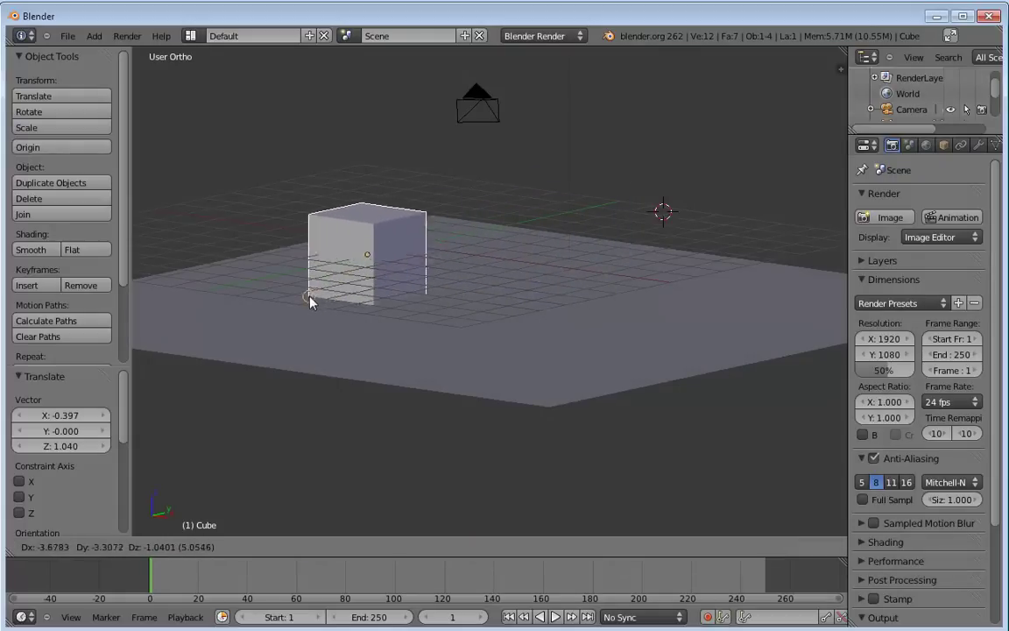
pyautogui.click(521, 354)
pyautogui.moveTo(663, 367); pyautogui.dragTo(563, 253, button='middle')
# Step: Check the cube's placement in a front wireframe view, then select the ground plane
pyautogui.press('KP_1')
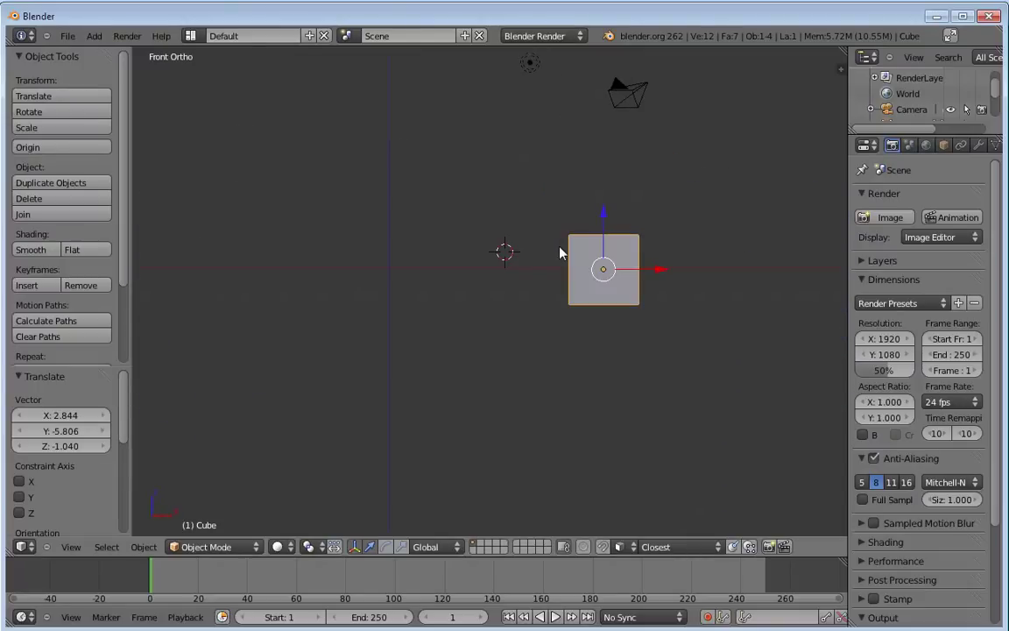
pyautogui.press('z')
pyautogui.scroll(7, 631, 289)
pyautogui.keyDown('shift'); pyautogui.moveTo(709, 329); pyautogui.dragTo(473, 326, button='middle'); pyautogui.keyUp('shift')
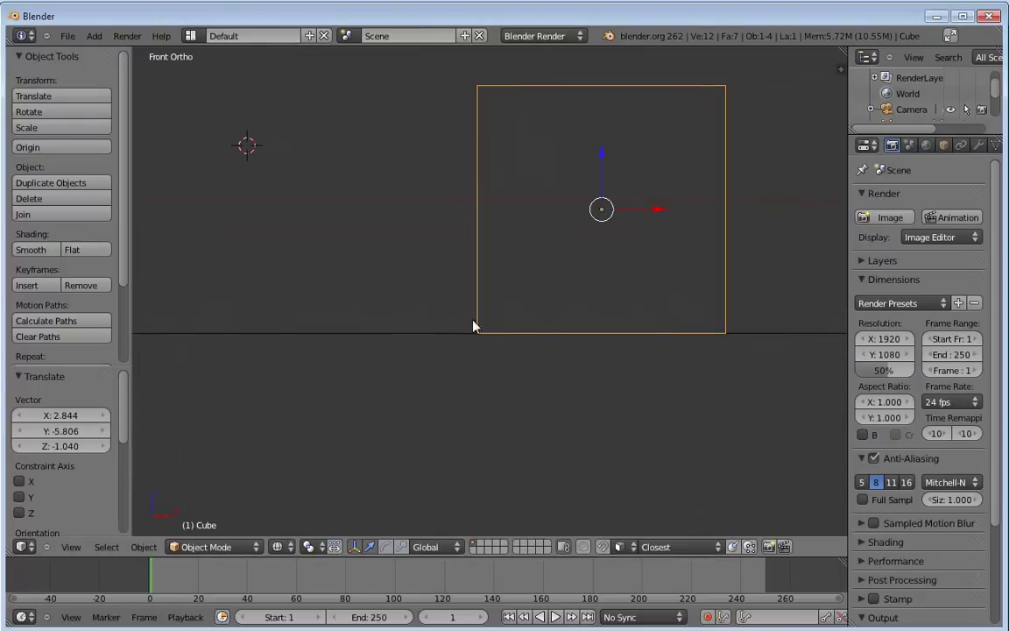
pyautogui.press('Home')
pyautogui.moveTo(569, 304); pyautogui.dragTo(600, 373, button='middle')
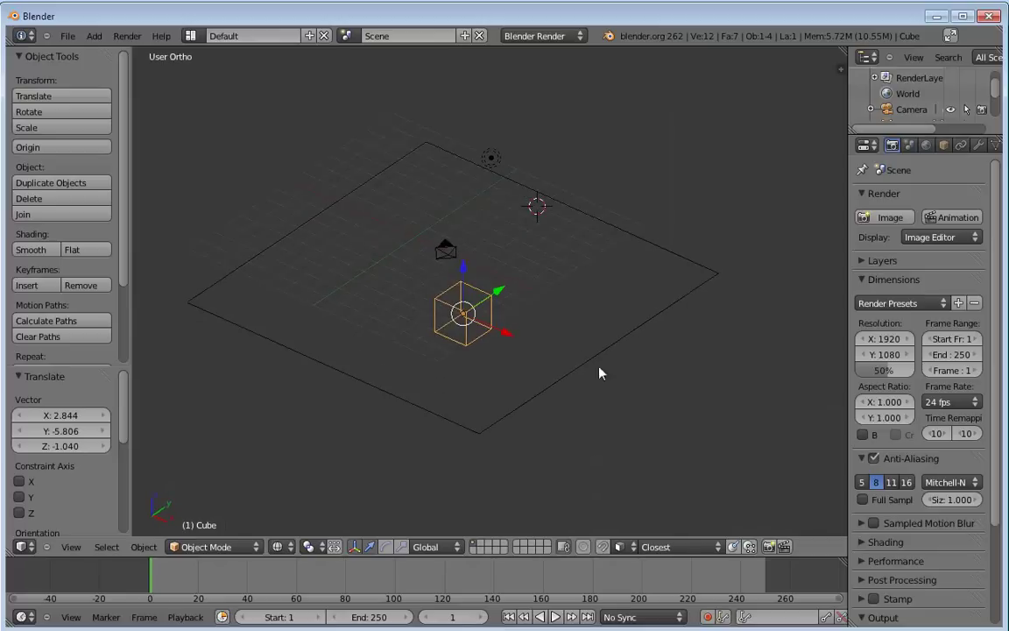
pyautogui.rightClick(603, 366)
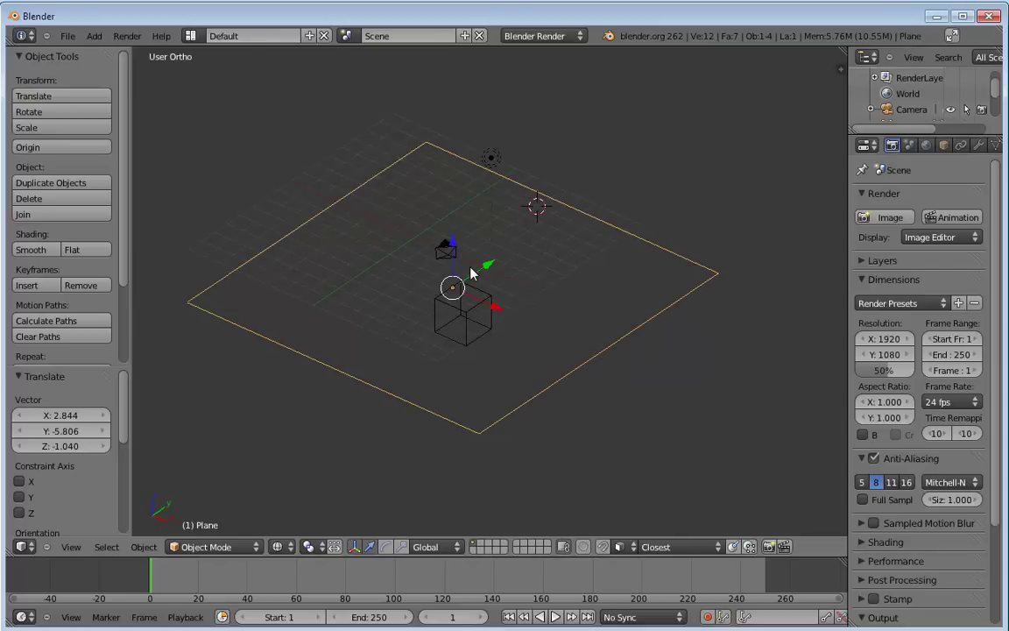
pyautogui.rightClick(467, 326)
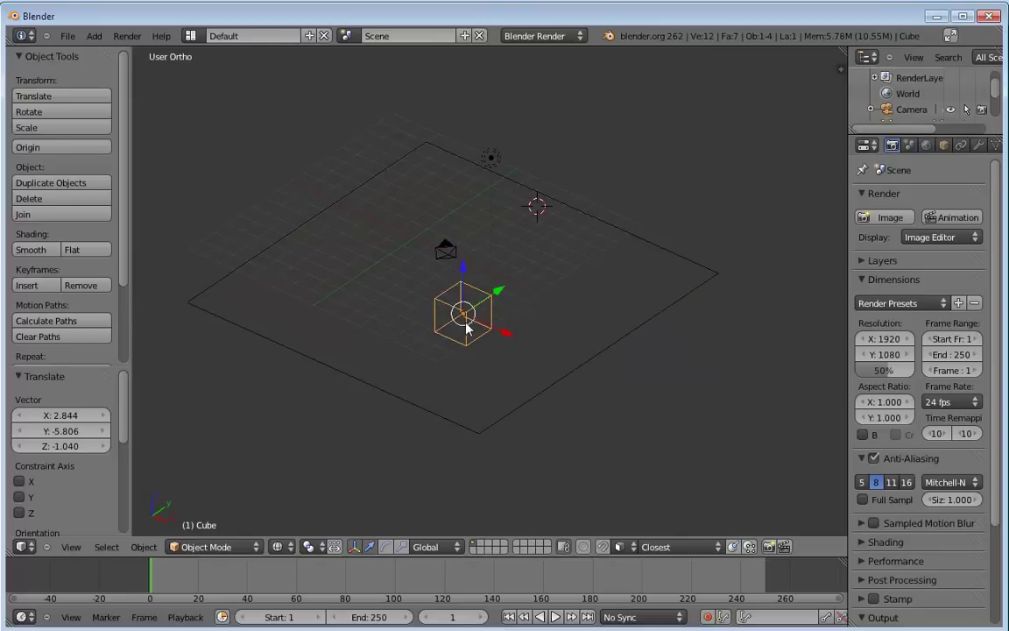
pyautogui.scroll(1, 467, 326)
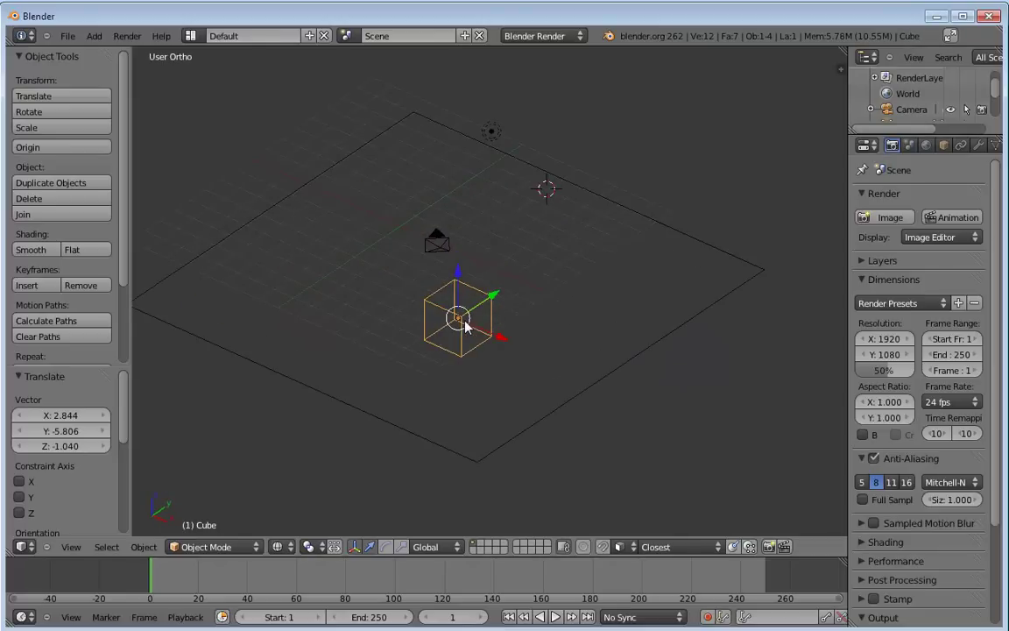
pyautogui.rightClick(326, 388)
pyautogui.moveTo(311, 345); pyautogui.dragTo(450, 319, button='middle')
# Step: Enter Edit Mode on the plane and add evenly spaced loop cuts across it
pyautogui.press('Tab')
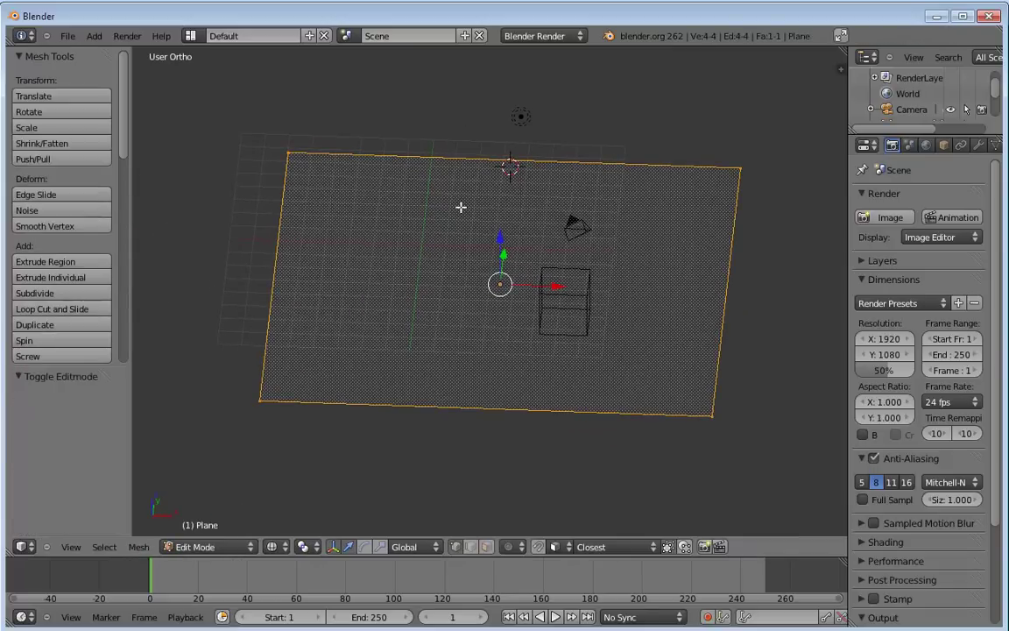
pyautogui.press('a')
pyautogui.hotkey('ctrl', 'r')
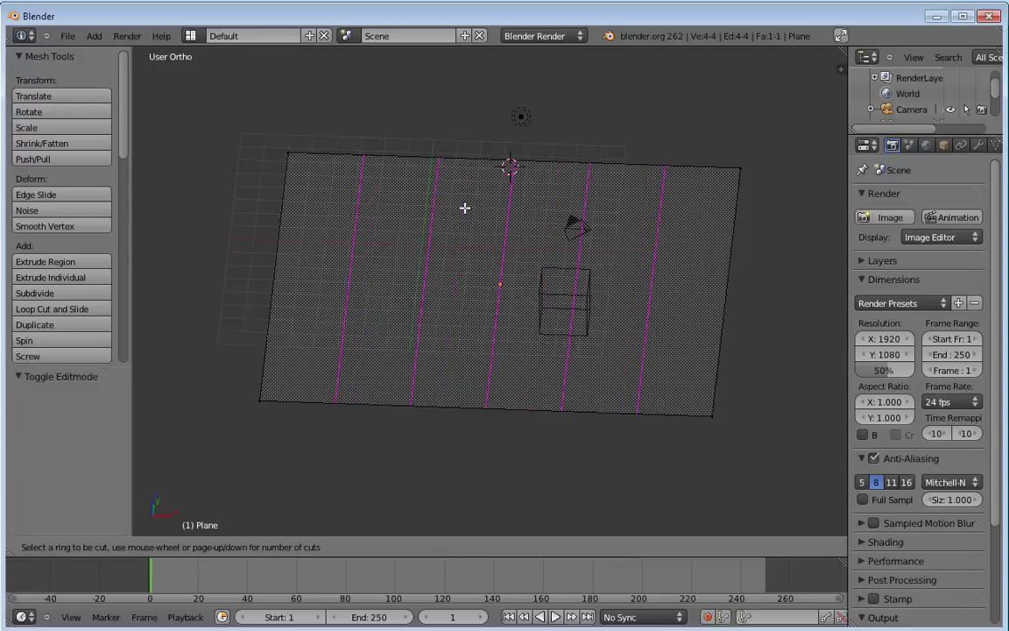
pyautogui.click(465, 208)
pyautogui.rightClick(421, 187)
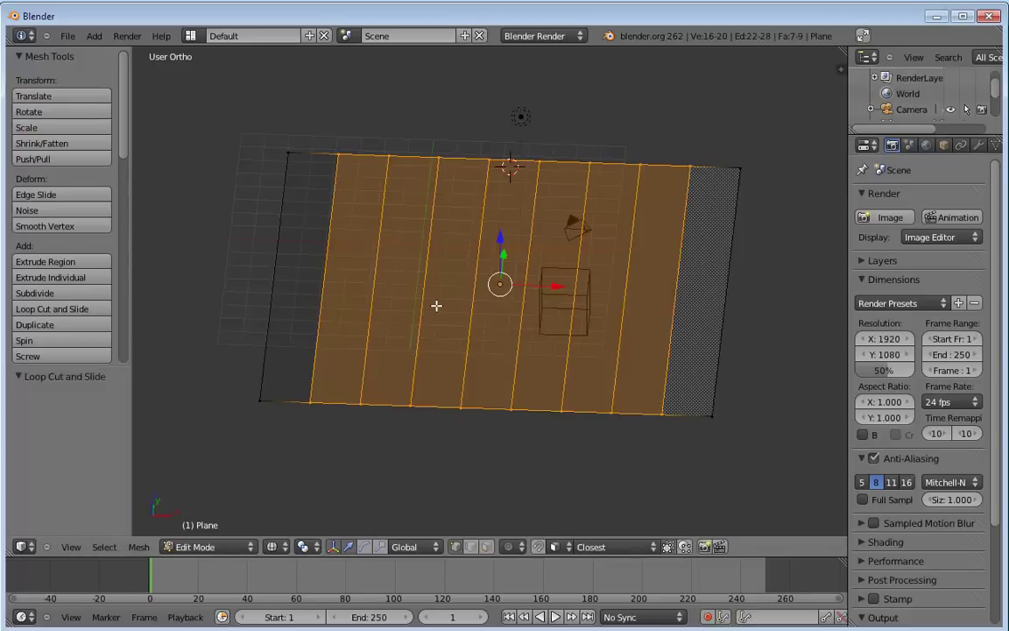
pyautogui.moveTo(436, 305); pyautogui.dragTo(353, 326, button='middle')
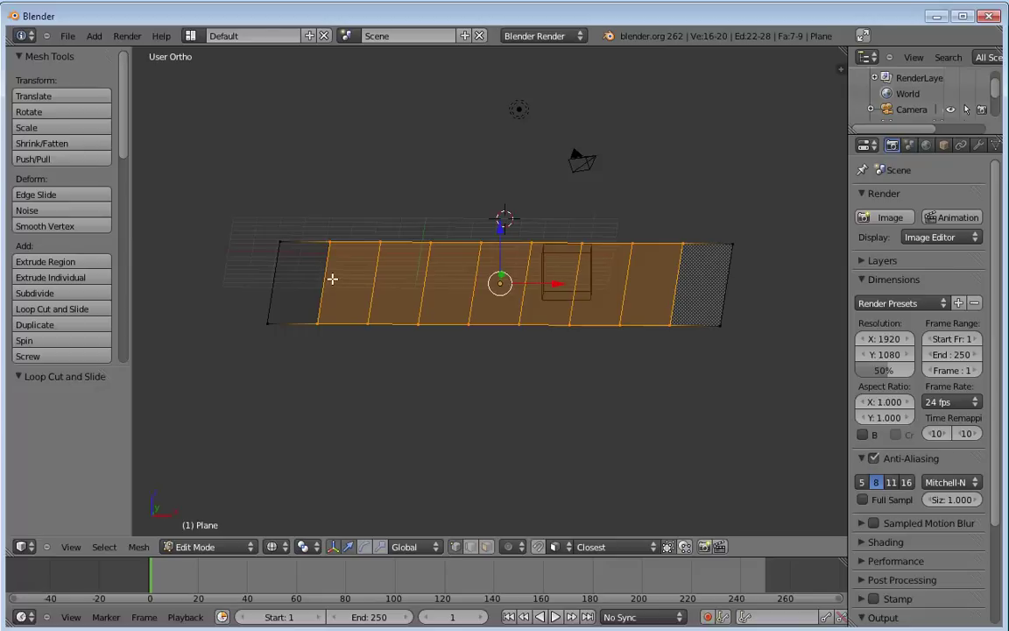
# Step: Select eight faces in Face mode, then undo back to the uncut plane
pyautogui.hotkey('ctrl', 'Tab')
pyautogui.click(266, 308)
pyautogui.rightClick(311, 286)
pyautogui.keyDown('shift'); pyautogui.rightClick(342, 289); pyautogui.keyUp('shift')
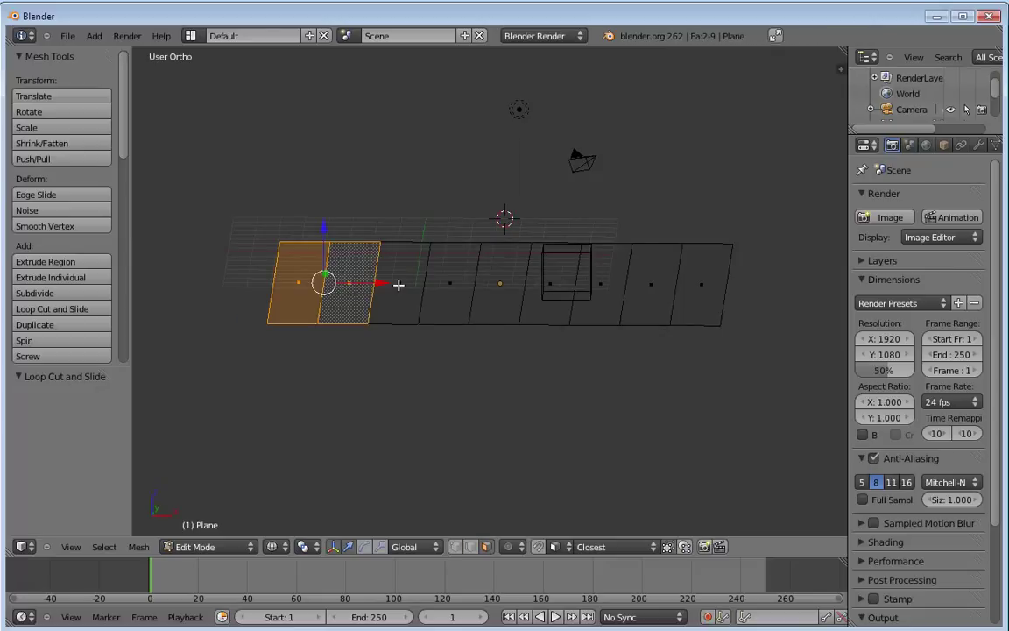
pyautogui.keyDown('shift'); pyautogui.rightClick(399, 284); pyautogui.keyUp('shift')
pyautogui.keyDown('shift'); pyautogui.rightClick(443, 280); pyautogui.keyUp('shift')
pyautogui.keyDown('shift'); pyautogui.rightClick(504, 280); pyautogui.keyUp('shift')
pyautogui.keyDown('shift'); pyautogui.rightClick(554, 280); pyautogui.keyUp('shift')
pyautogui.keyDown('shift'); pyautogui.rightClick(613, 282); pyautogui.keyUp('shift')
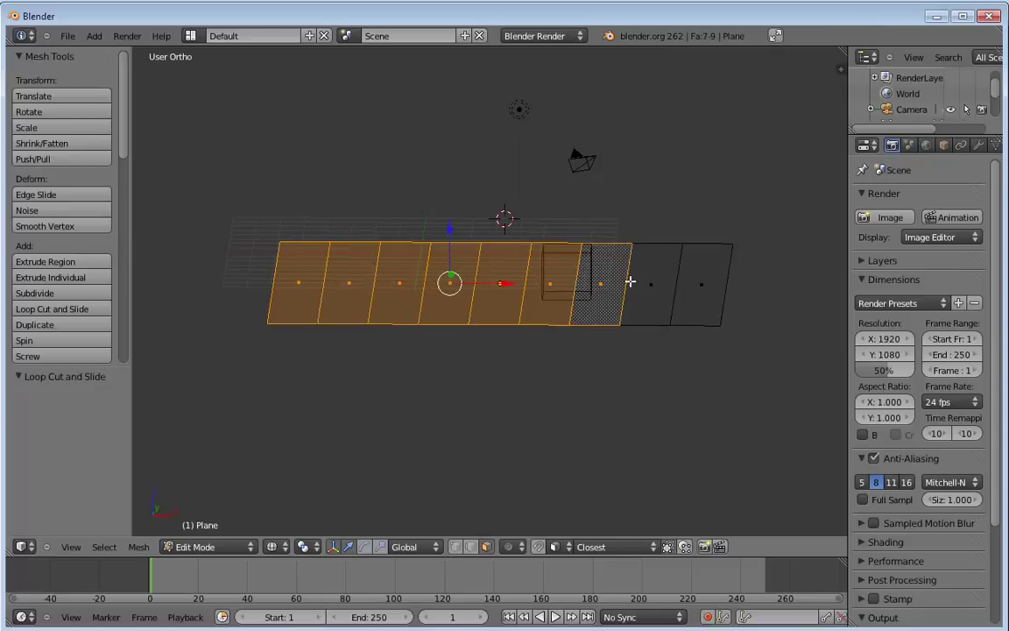
pyautogui.keyDown('shift'); pyautogui.rightClick(642, 282); pyautogui.keyUp('shift')
pyautogui.moveTo(513, 281); pyautogui.dragTo(464, 309, button='middle')
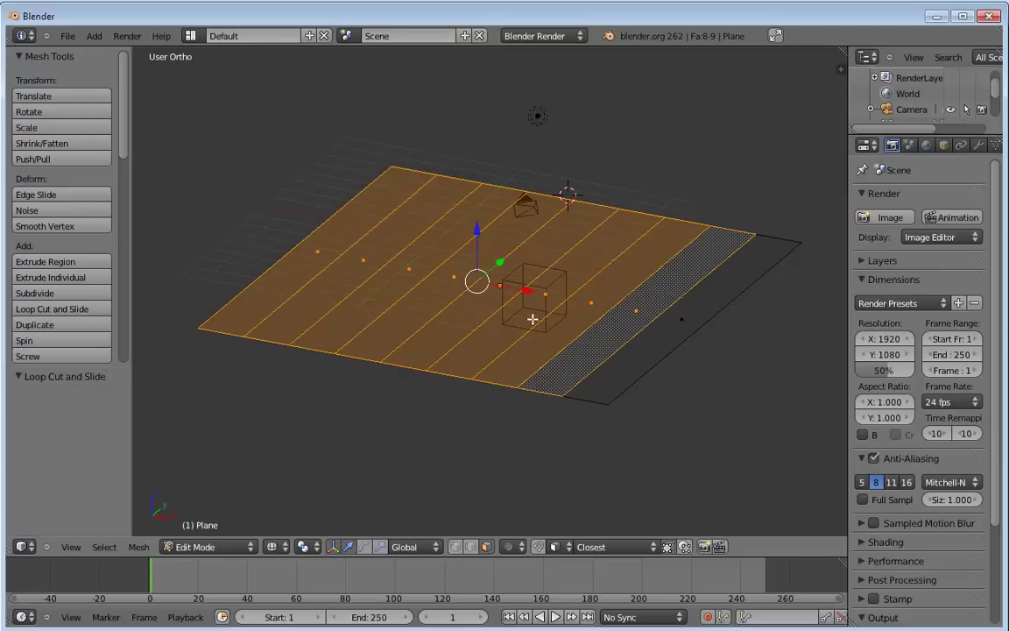
pyautogui.hotkey('ctrl', 'z')
pyautogui.hotkey('ctrl', 'z')
pyautogui.hotkey('ctrl', 'z')
pyautogui.hotkey('ctrl', 'z')
pyautogui.hotkey('ctrl', 'z')
pyautogui.hotkey('ctrl', 'z')
pyautogui.hotkey('ctrl', 'z')
pyautogui.hotkey('ctrl', 'z')
pyautogui.hotkey('ctrl', 'z')
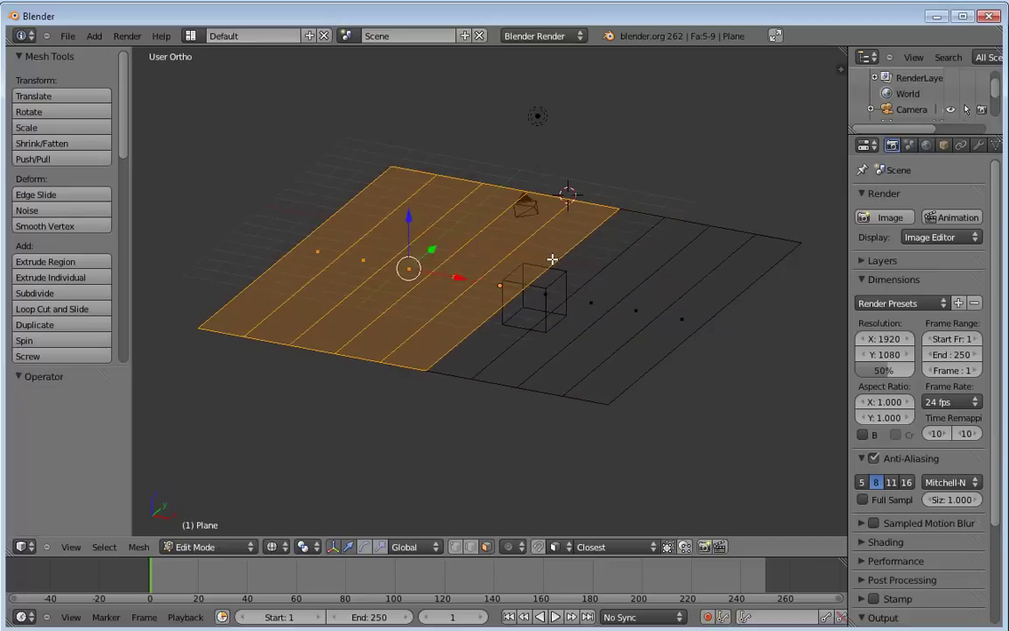
pyautogui.hotkey('ctrl', 'z')
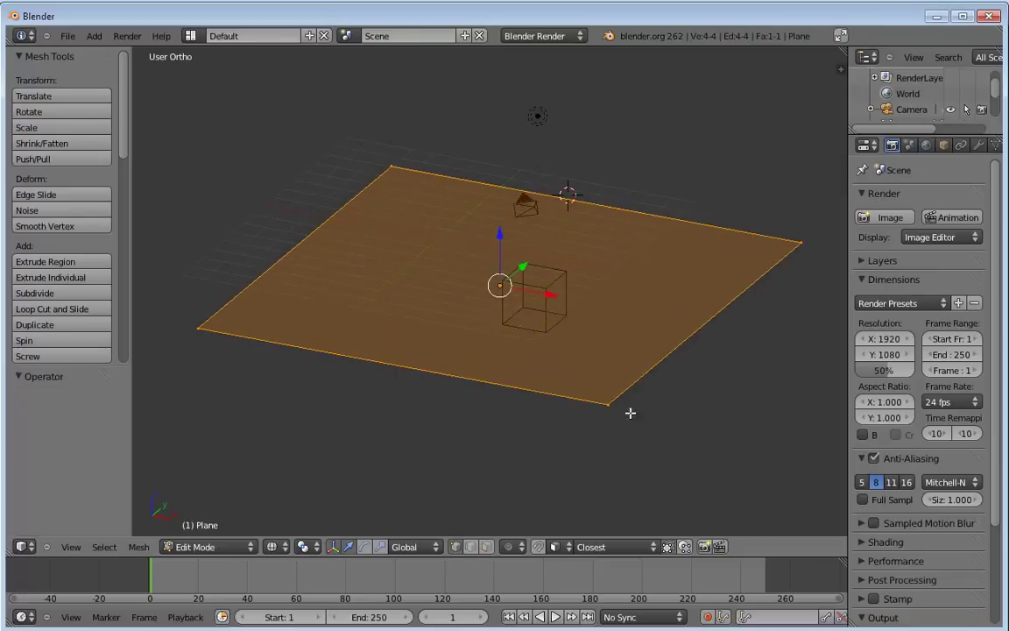
# Step: Re-enter Edit Mode and loop-cut the plane into 8 evenly spaced parallel strips
pyautogui.press('Tab')
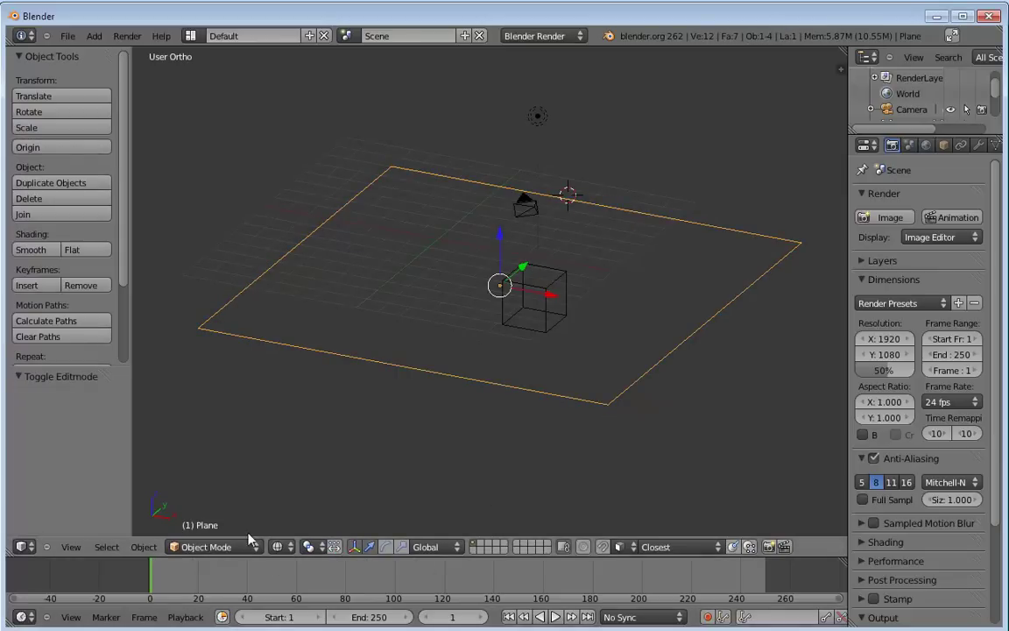
pyautogui.click(219, 547)
pyautogui.click(198, 515)
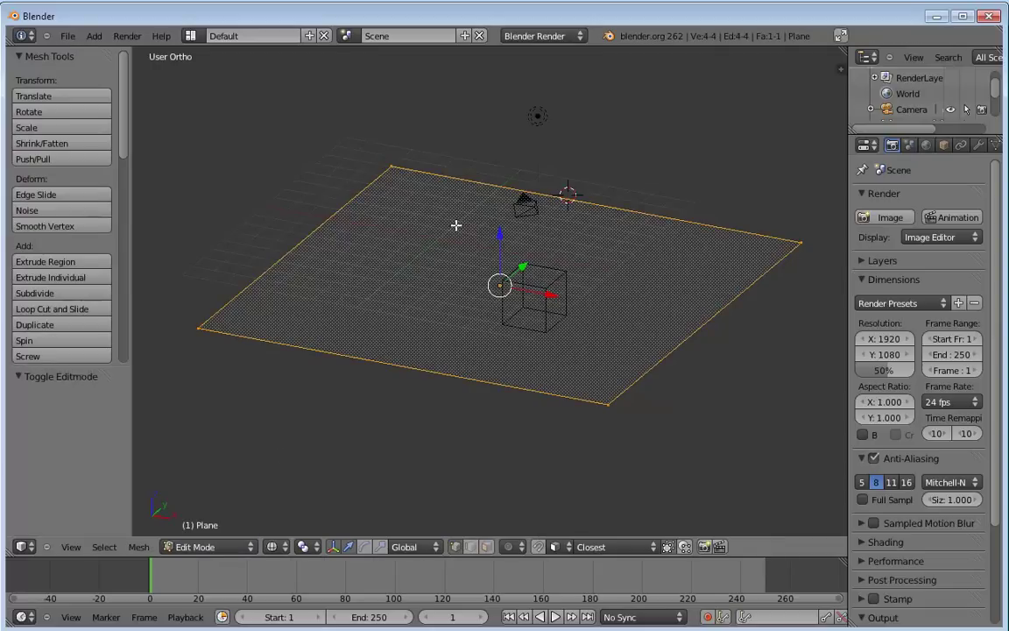
pyautogui.hotkey('ctrl', 'r')
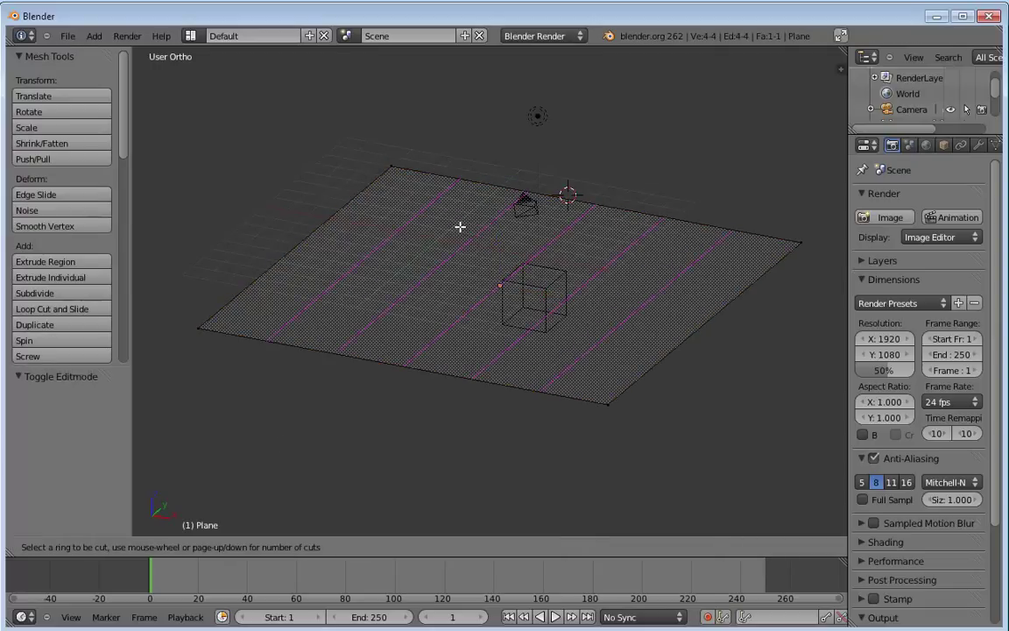
pyautogui.click(467, 229)
pyautogui.rightClick(467, 229)
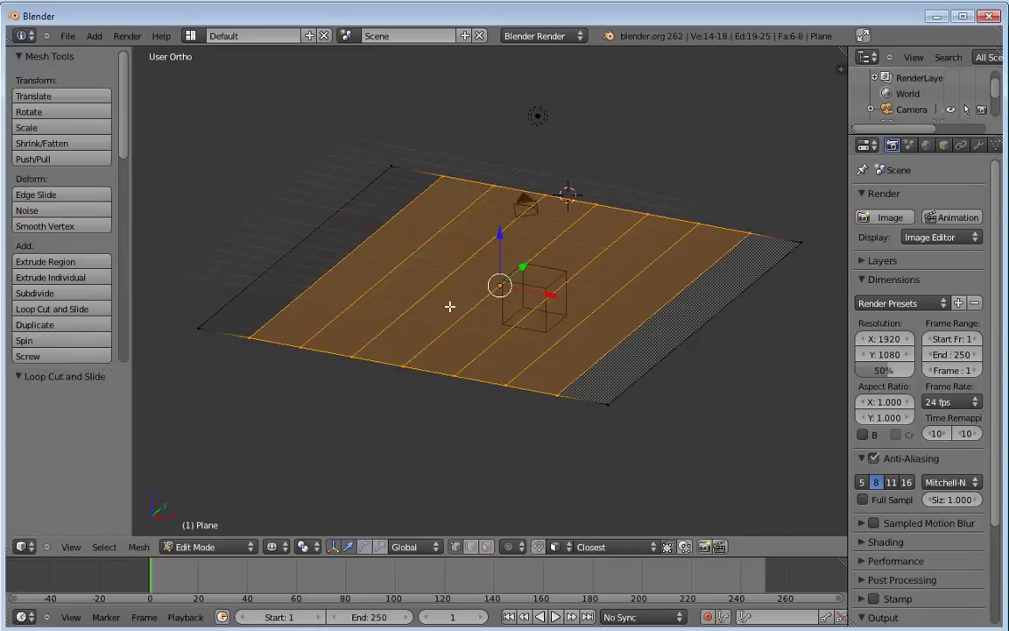
pyautogui.moveTo(449, 306); pyautogui.dragTo(377, 328, button='middle')
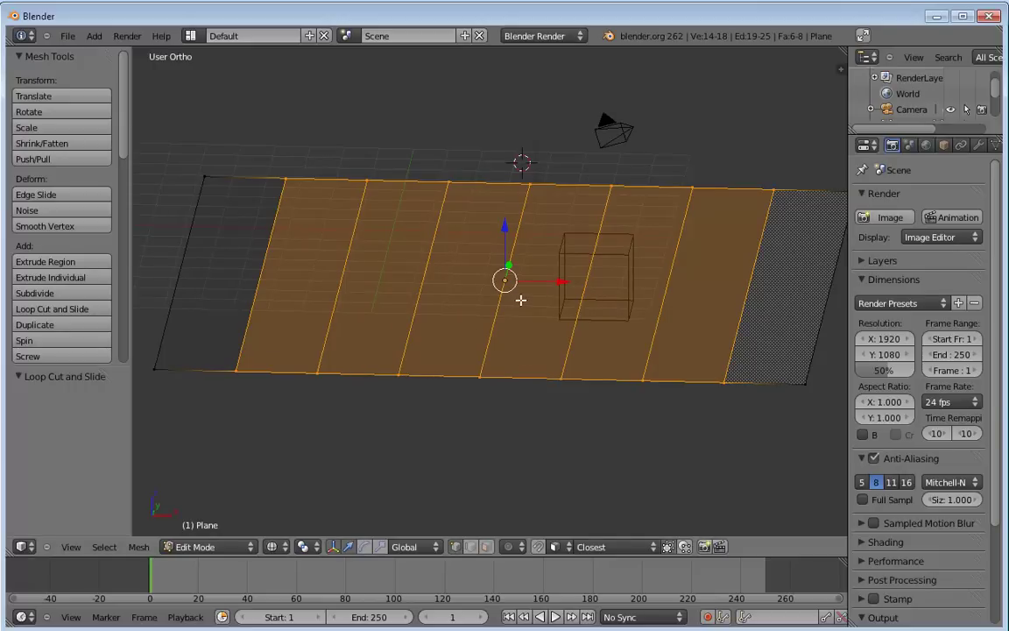
pyautogui.hotkey('ctrl', 'Tab')
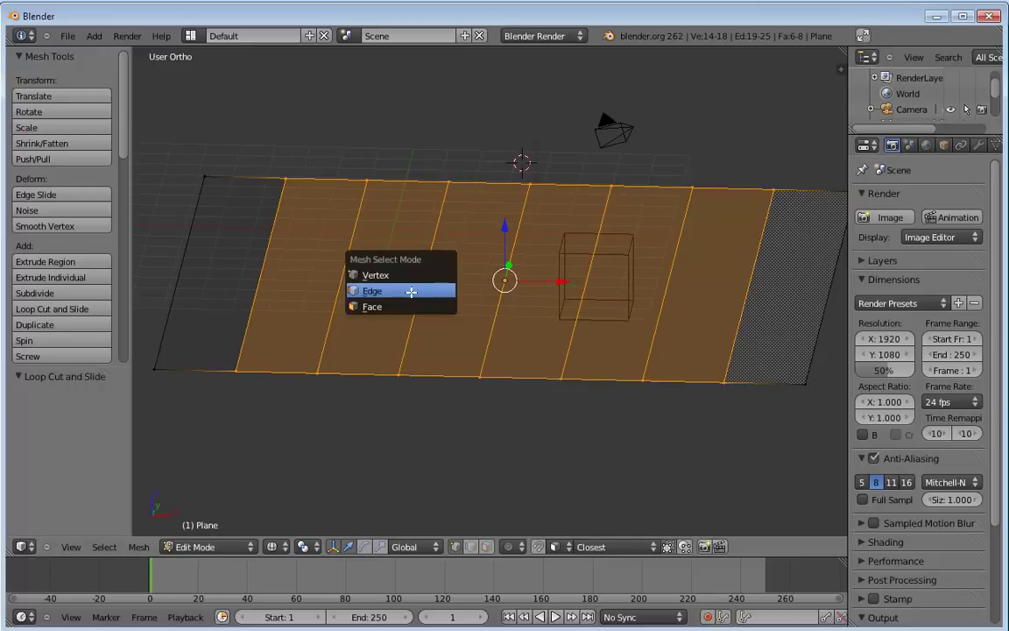
# Step: In Face mode, raise one strip on Z and a neighbouring strip to Z 1.668
pyautogui.click(410, 303)
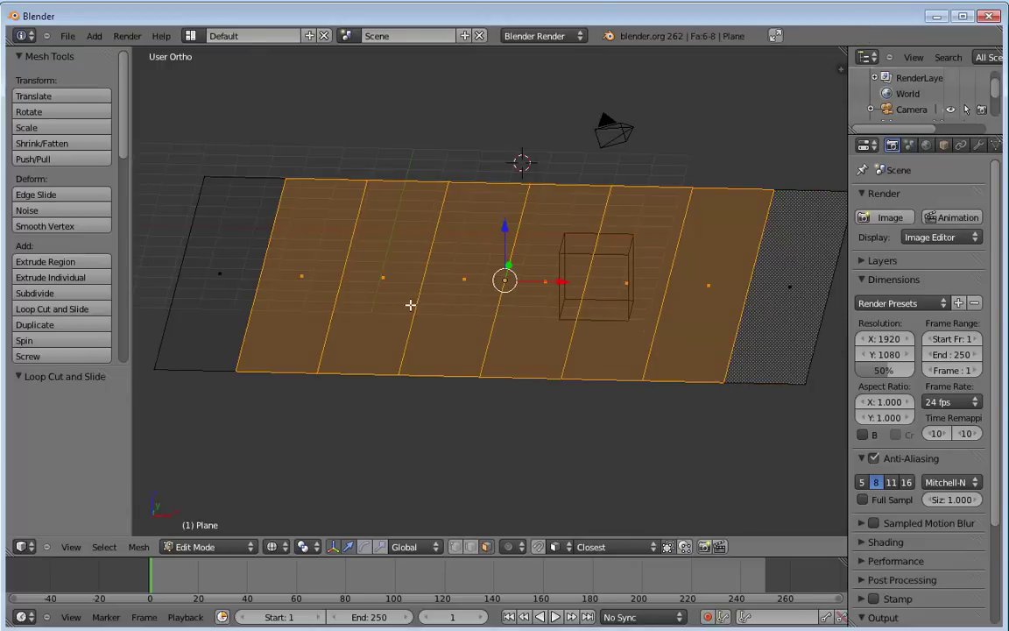
pyautogui.rightClick(617, 277)
pyautogui.press('g')
pyautogui.press('z')
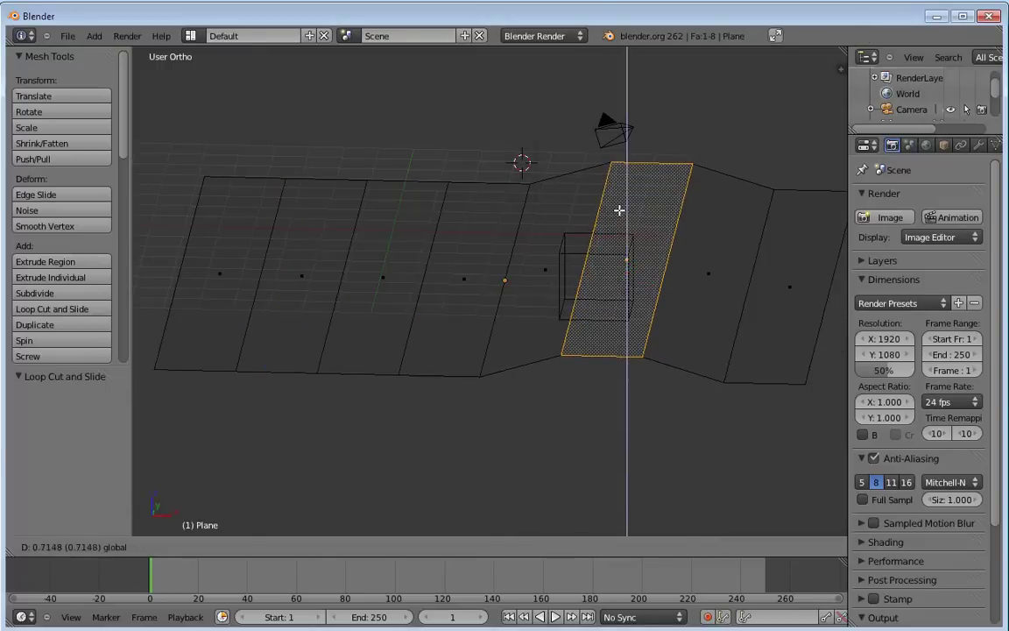
pyautogui.click(619, 209)
pyautogui.rightClick(485, 258)
pyautogui.click(454, 223)
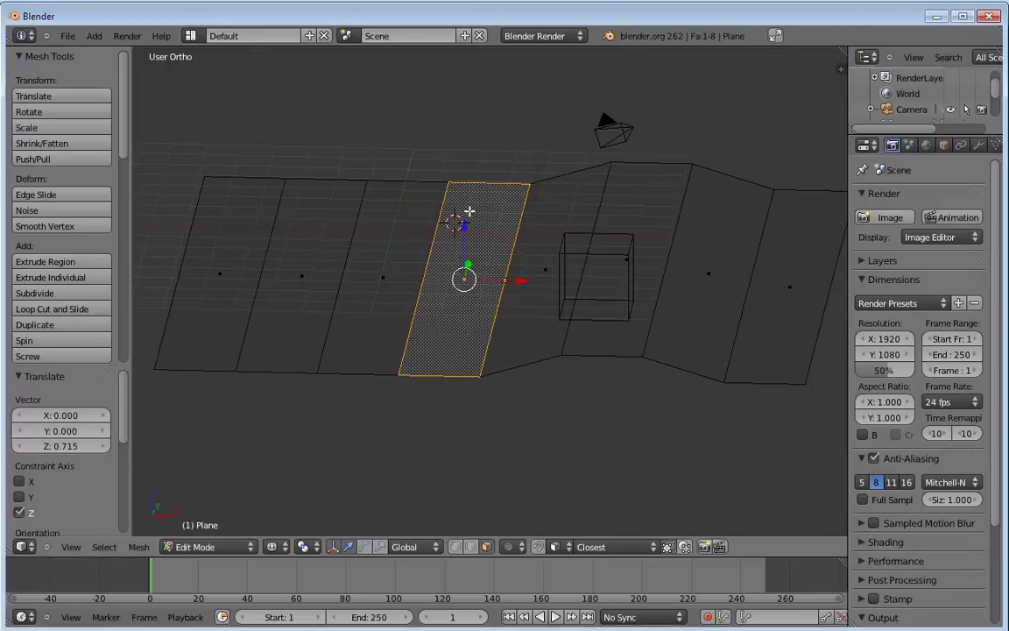
pyautogui.press('g')
pyautogui.press('z')
pyautogui.click(465, 171)
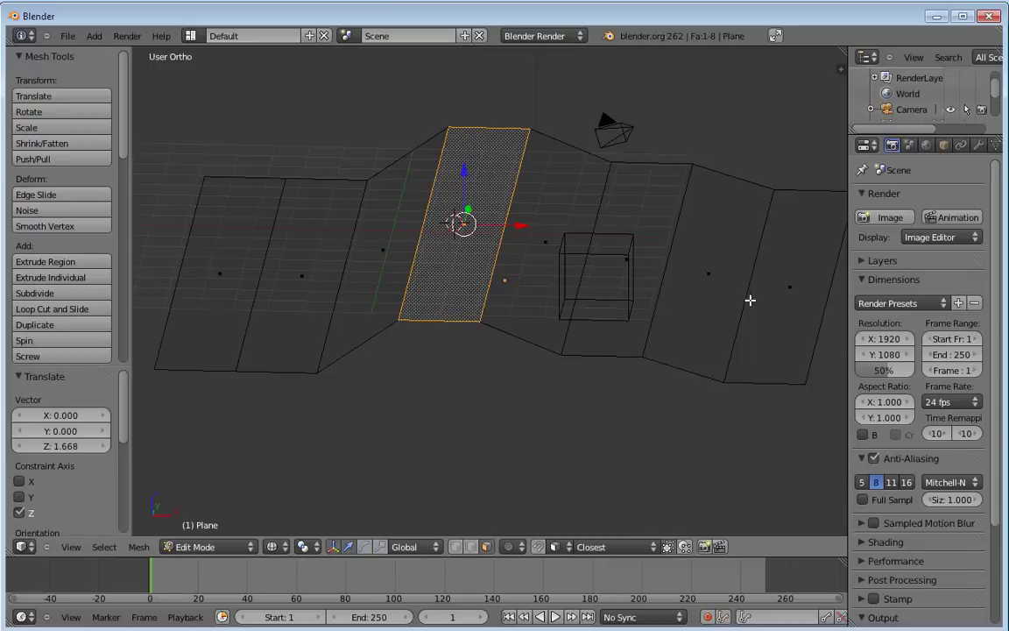
# Step: Raise the left-middle strip to Z 2.811, then return to Object Mode
pyautogui.rightClick(275, 255)
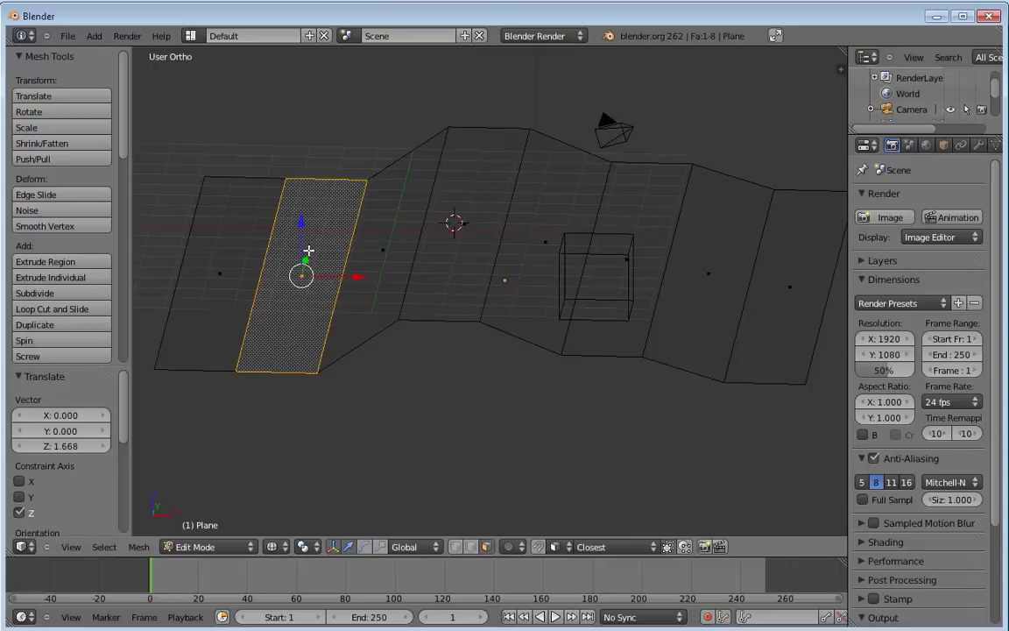
pyautogui.press('g')
pyautogui.press('z')
pyautogui.click(261, 131)
pyautogui.rightClick(218, 225)
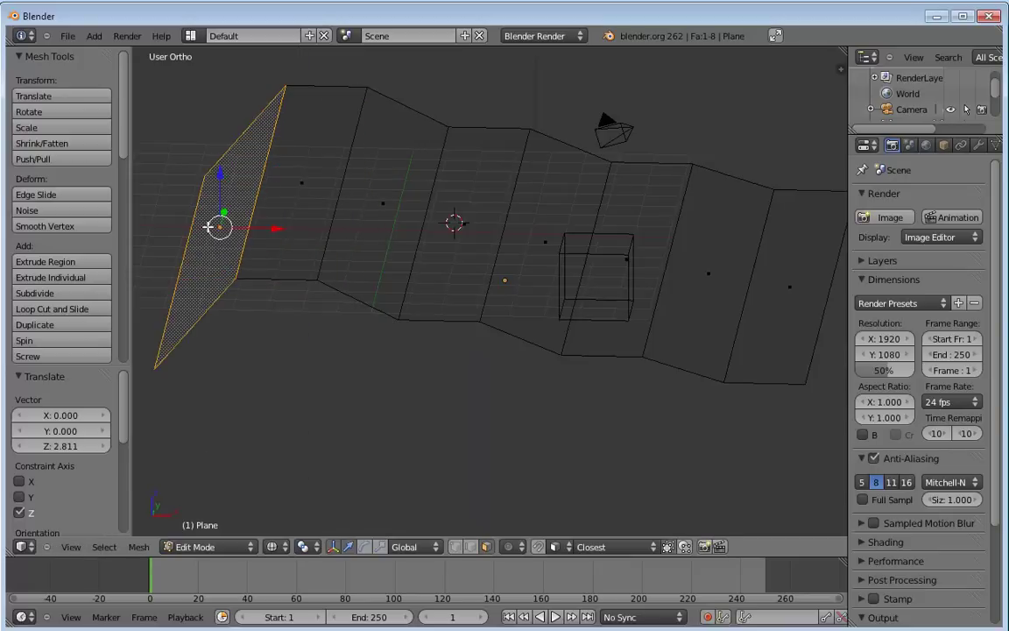
pyautogui.moveTo(520, 342); pyautogui.dragTo(505, 339, button='middle')
pyautogui.press('Tab')
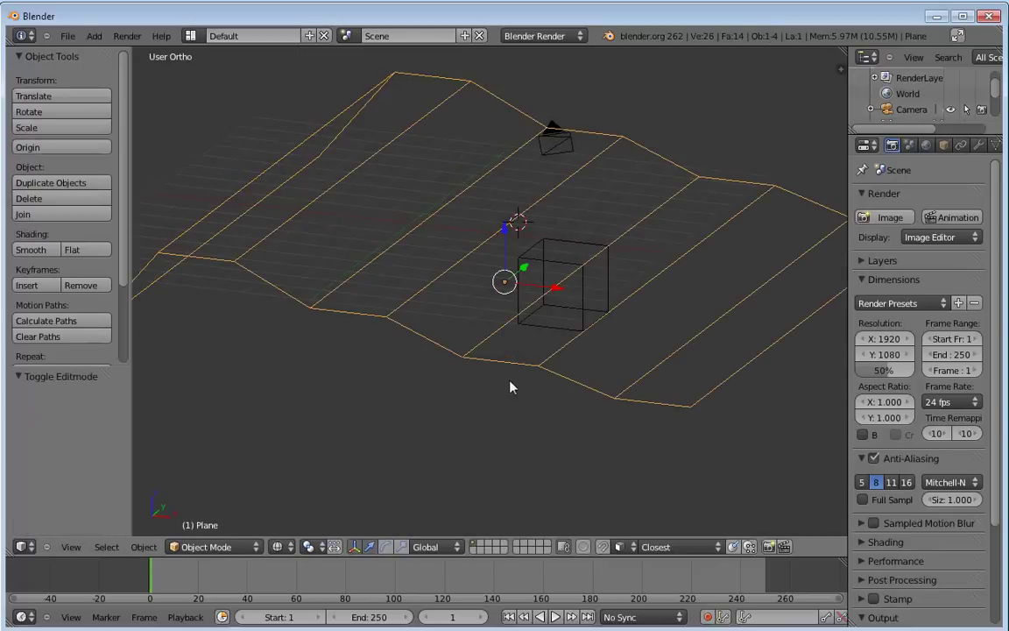
pyautogui.moveTo(509, 383); pyautogui.dragTo(491, 386, button='middle')
# Step: Return to solid shading, select the cube and scale it down to 0.768
pyautogui.press('z')
pyautogui.moveTo(378, 376)
pyautogui.mouseDown(button='middle')
pyautogui.moveTo(429, 311)
pyautogui.moveTo(407, 350)
pyautogui.moveTo(493, 281)
pyautogui.moveTo(579, 269)
pyautogui.mouseUp(button='middle')
pyautogui.rightClick(538, 262)
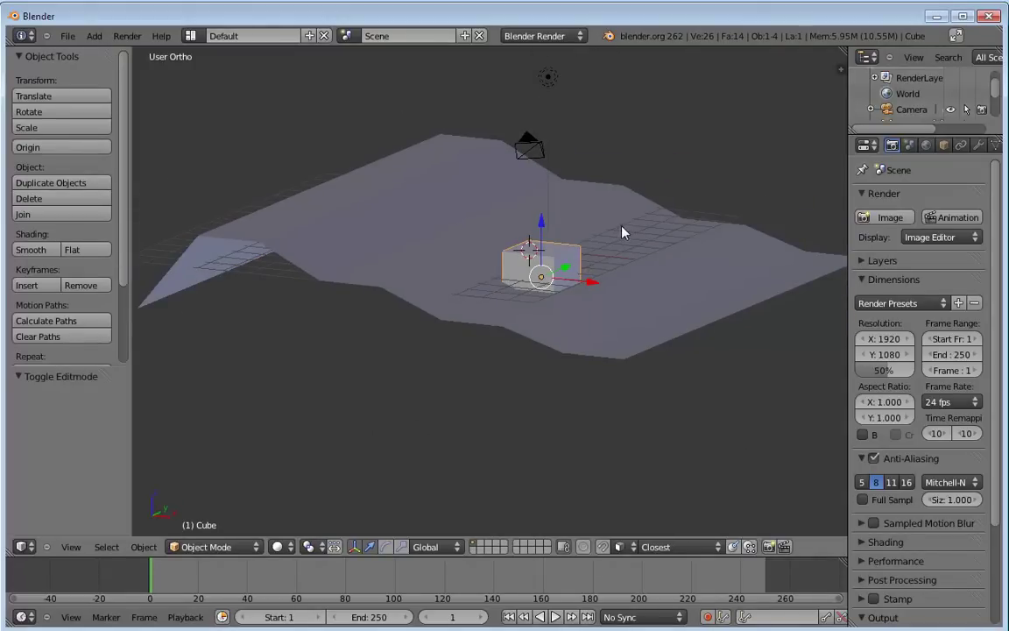
pyautogui.press('s')
pyautogui.click(599, 234)
# Step: Raise the cube to Z 1.982, then move it down onto the wavy terrain
pyautogui.press('g')
pyautogui.press('z')
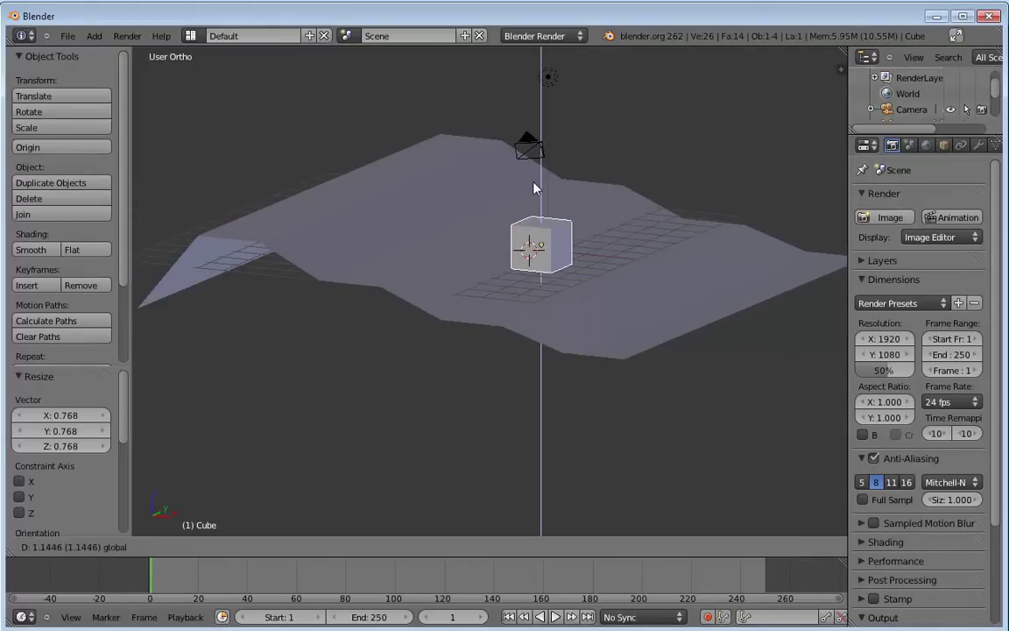
pyautogui.click(536, 167)
pyautogui.moveTo(536, 166); pyautogui.dragTo(550, 354, button='middle')
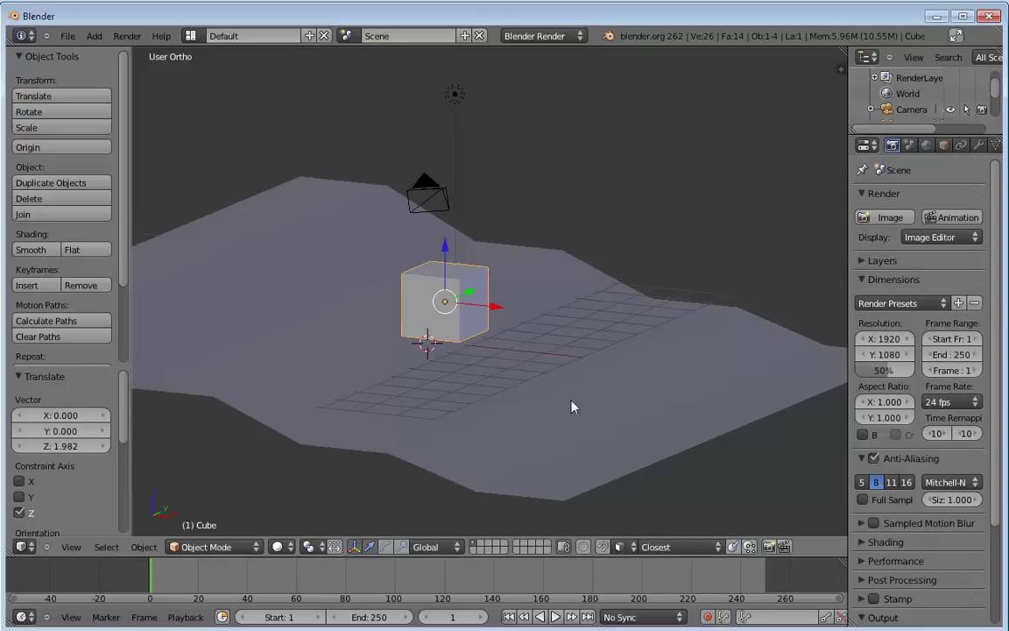
pyautogui.press('g')
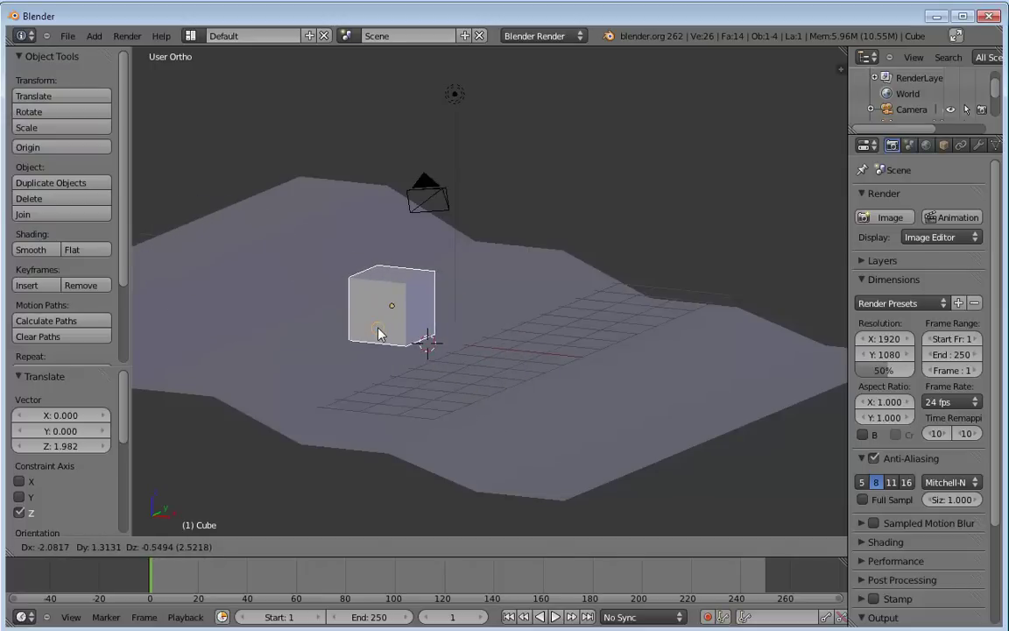
pyautogui.click(432, 329)
pyautogui.moveTo(406, 396); pyautogui.dragTo(455, 363, button='middle')
pyautogui.press('g')
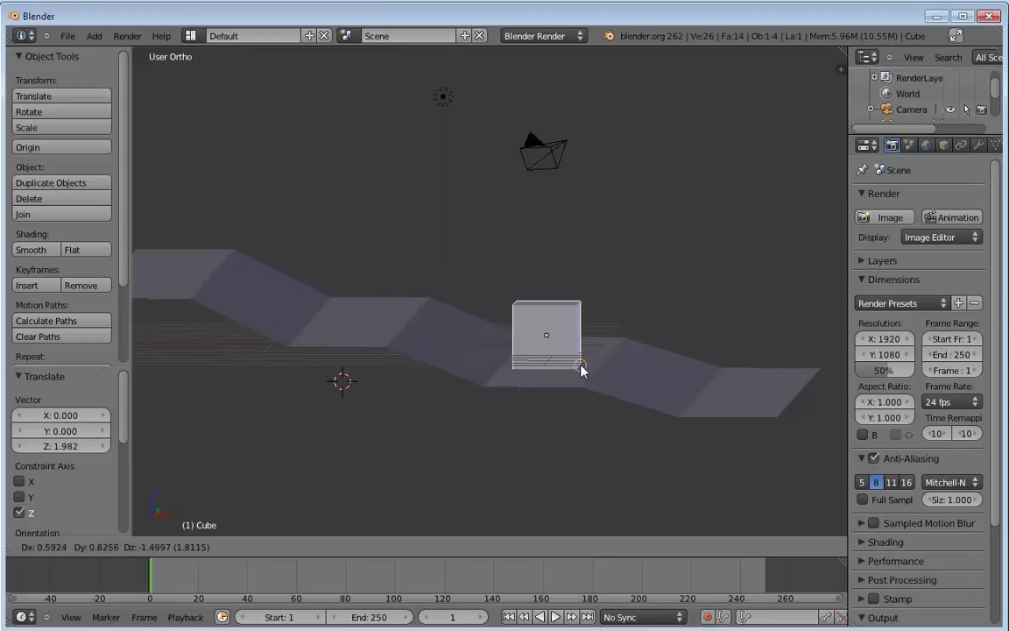
# Step: Drop the cube onto the terrain, trying several spots on the slope
pyautogui.click(580, 369)
pyautogui.moveTo(689, 333); pyautogui.dragTo(548, 355, button='middle')
pyautogui.press('g')
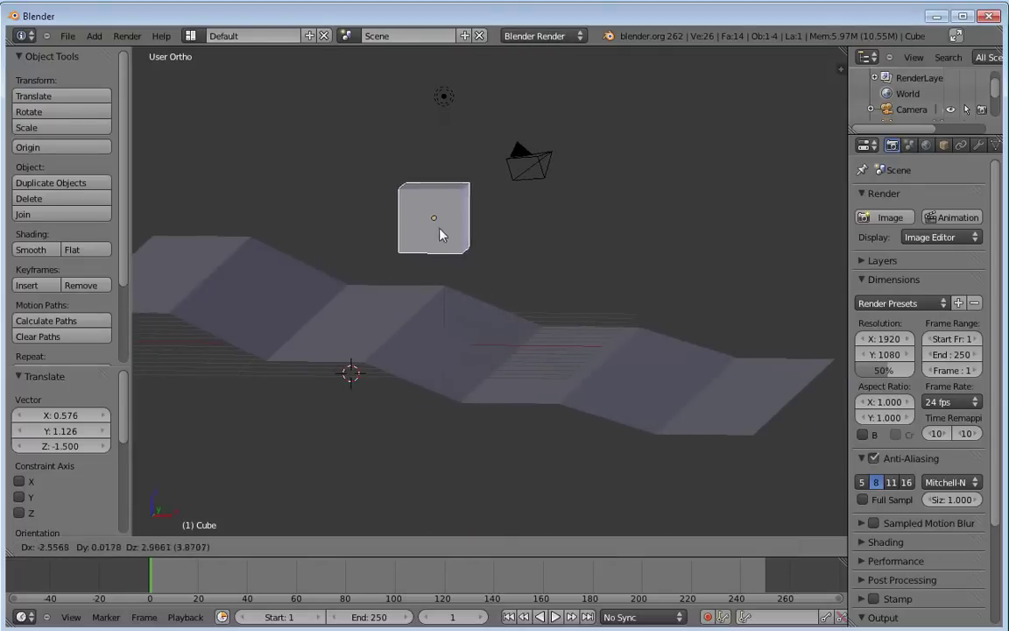
pyautogui.click(457, 249)
pyautogui.press('g')
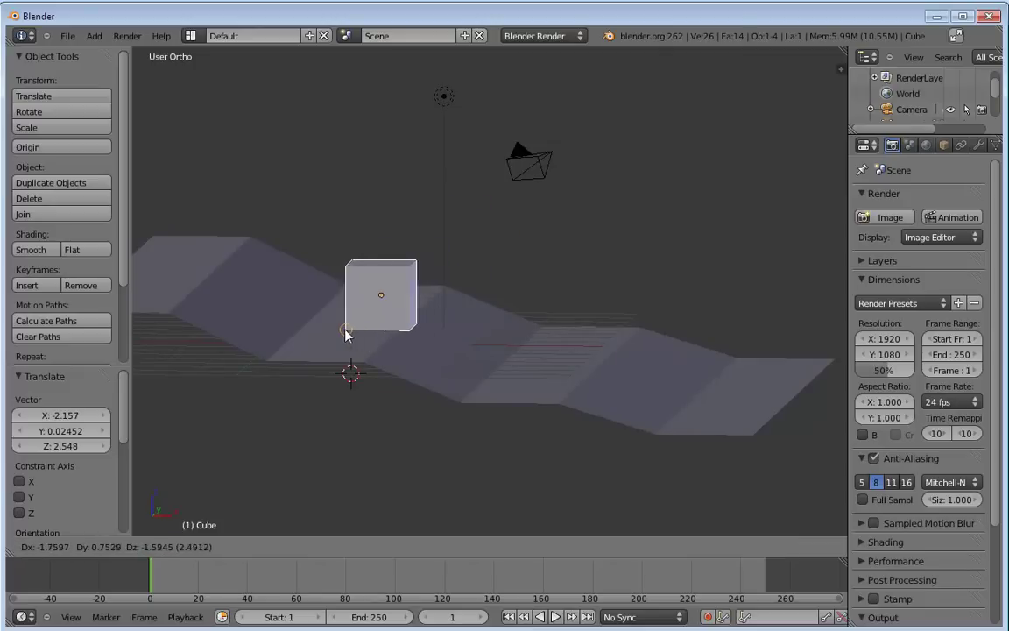
pyautogui.click(331, 333)
pyautogui.moveTo(332, 333); pyautogui.dragTo(604, 362, button='middle')
pyautogui.moveTo(500, 273); pyautogui.dragTo(528, 293, button='middle')
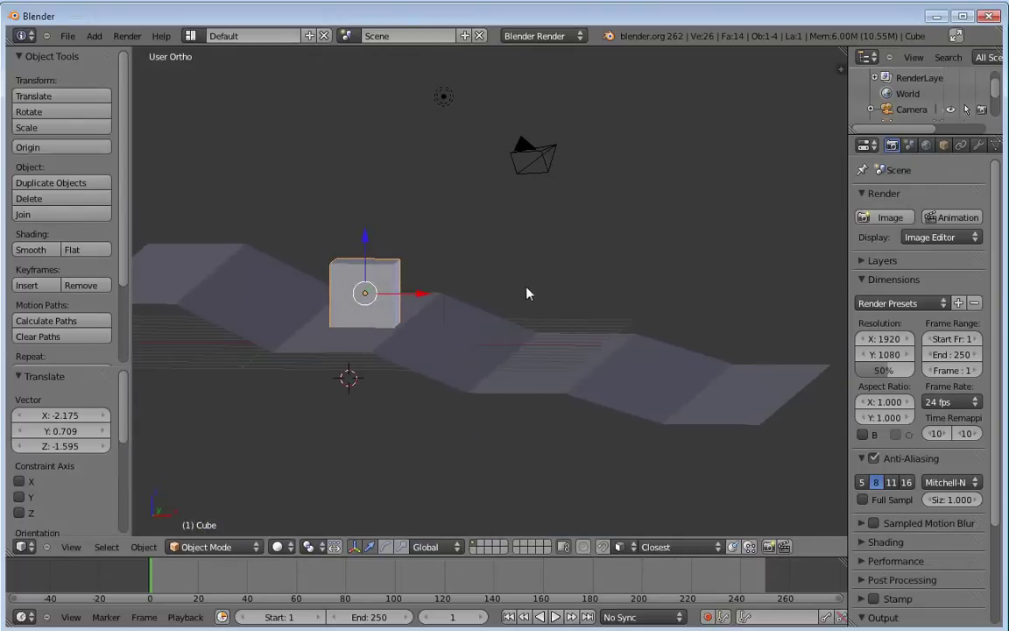
# Step: After cancelling two misplaced moves, set the cube on the ribbon slope at X 3.989, Y 0.729, Z −0.953
pyautogui.press('g')
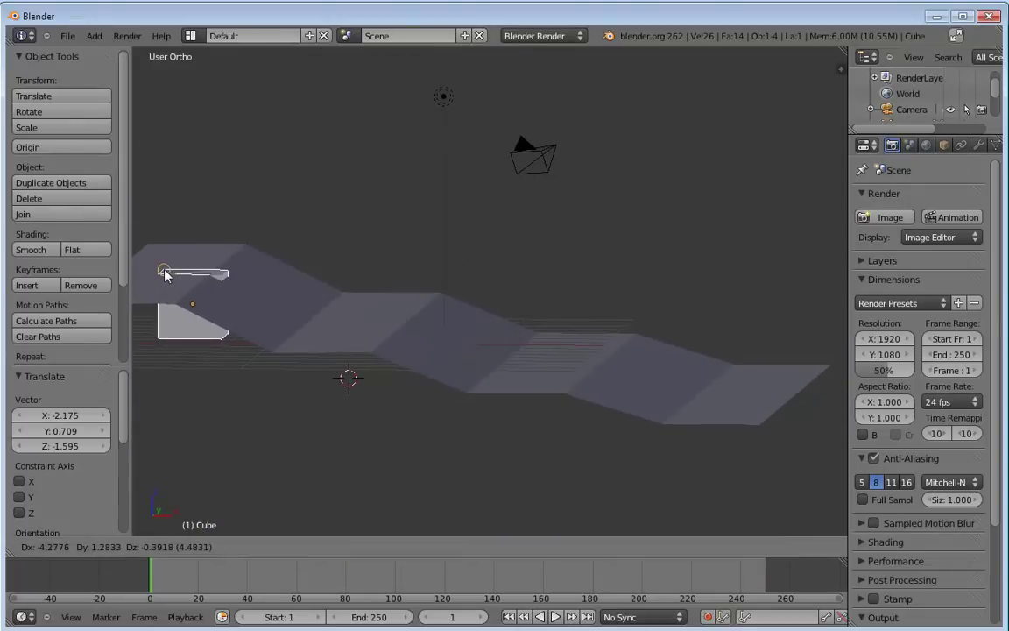
pyautogui.rightClick(178, 275)
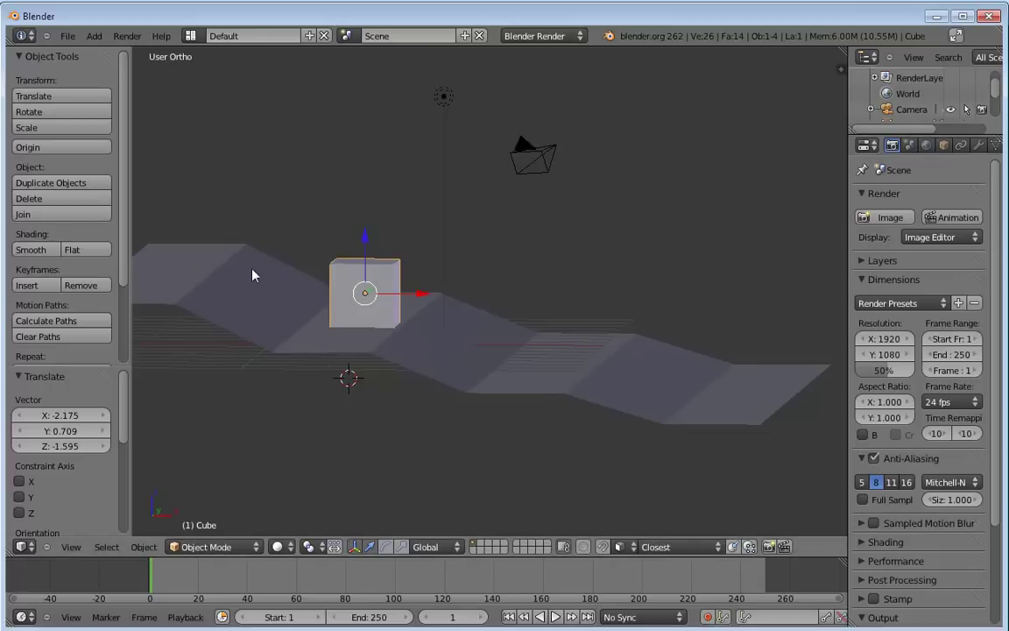
pyautogui.press('g')
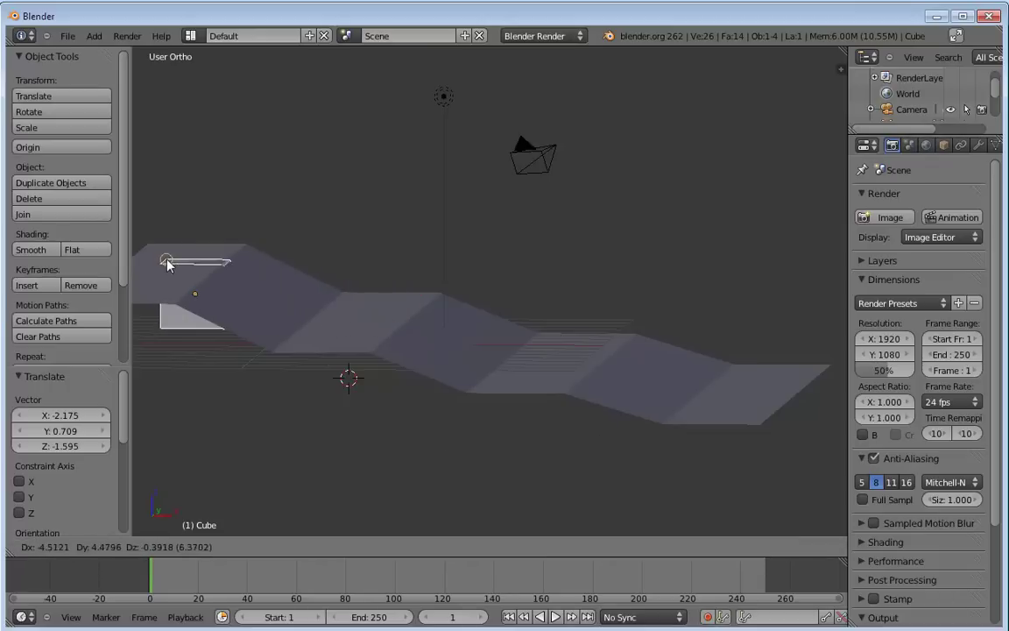
pyautogui.rightClick(214, 277)
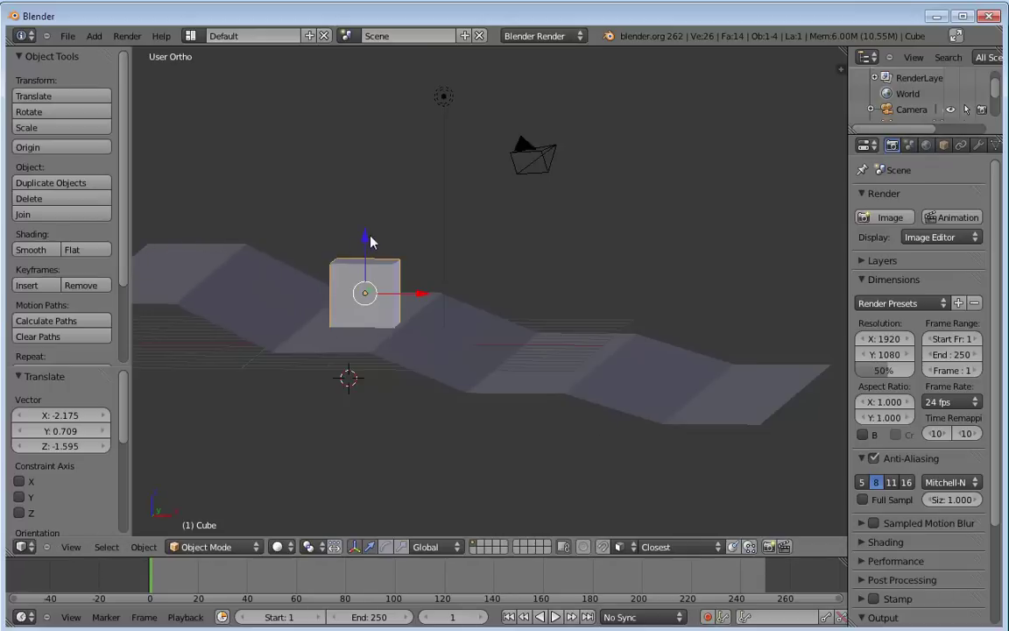
pyautogui.moveTo(370, 236); pyautogui.dragTo(369, 221)
pyautogui.press('g')
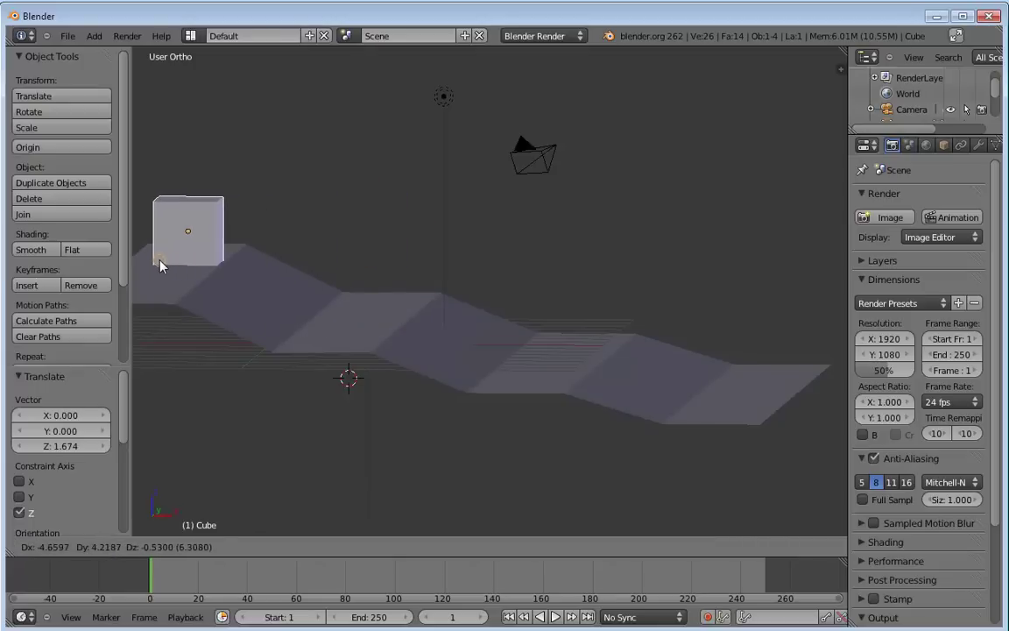
pyautogui.click(372, 340)
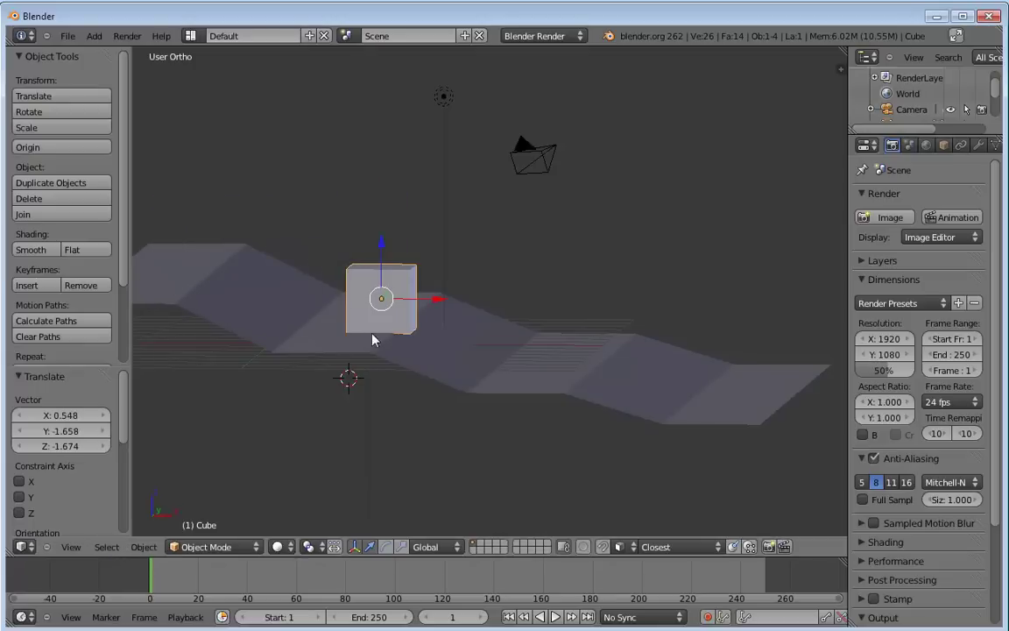
pyautogui.press('g')
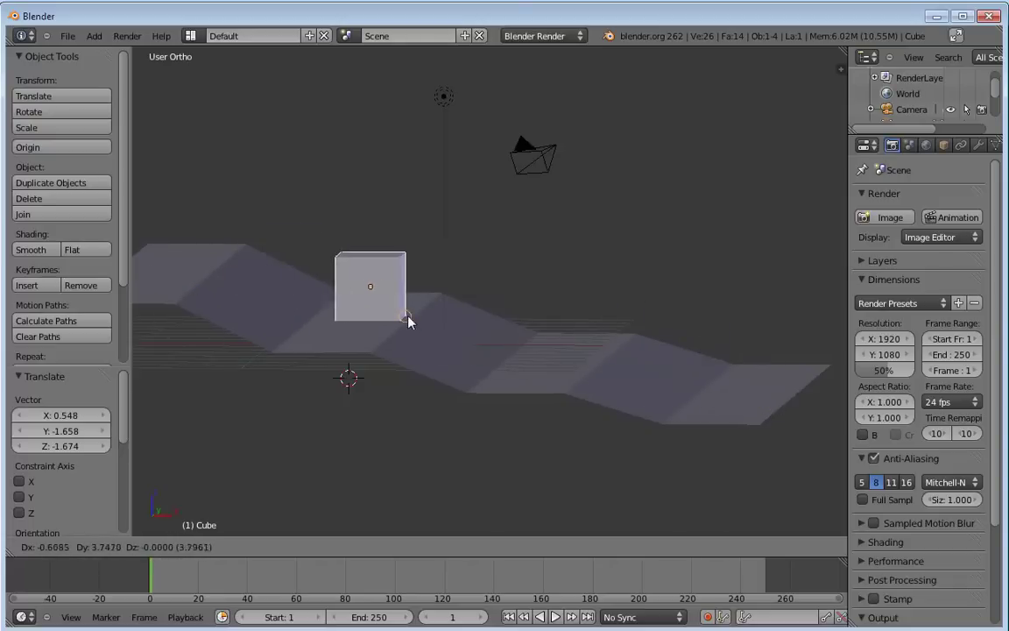
pyautogui.click(584, 371)
# Step: Move the cube to a new spot on the terrain
pyautogui.moveTo(583, 371); pyautogui.dragTo(463, 410, button='middle')
pyautogui.press('g')
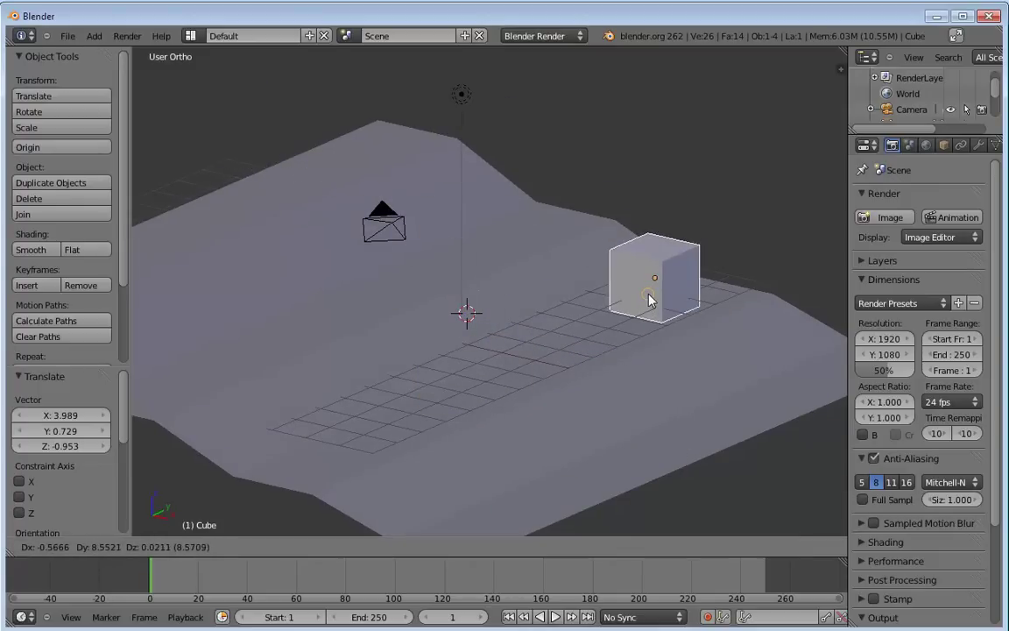
pyautogui.click(626, 293)
pyautogui.moveTo(533, 374)
pyautogui.mouseDown(button='middle')
pyautogui.moveTo(456, 378)
pyautogui.moveTo(512, 385)
pyautogui.mouseUp(button='middle')
# Step: Switch Snap Target to Center and slide the cube into the terrain at Z 0.164
pyautogui.click(687, 548)
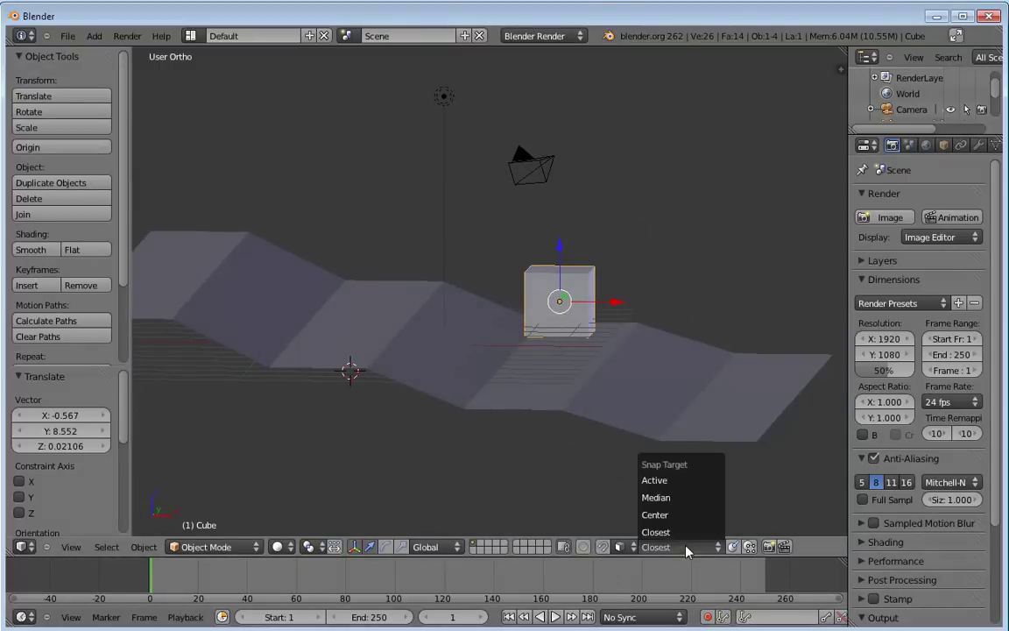
pyautogui.click(672, 515)
pyautogui.moveTo(561, 302); pyautogui.dragTo(354, 344)
# Step: In Edit Mode on the plane, add a loop cut splitting the strips into 16 faces
pyautogui.moveTo(354, 344); pyautogui.dragTo(461, 383, button='middle')
pyautogui.rightClick(443, 348)
pyautogui.press('Tab')
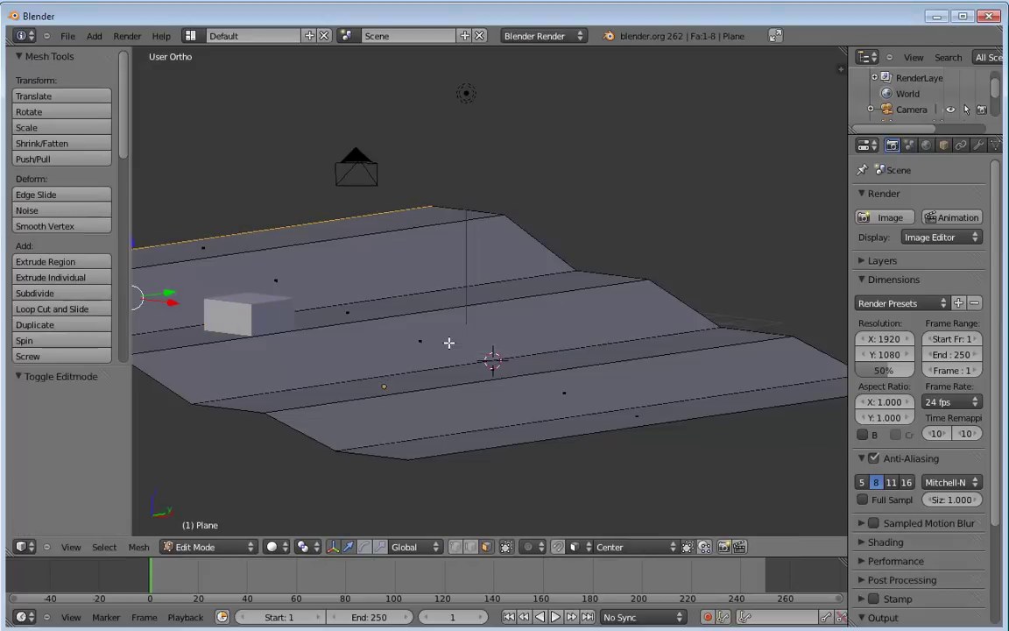
pyautogui.hotkey('ctrl', 'r')
pyautogui.click(390, 298)
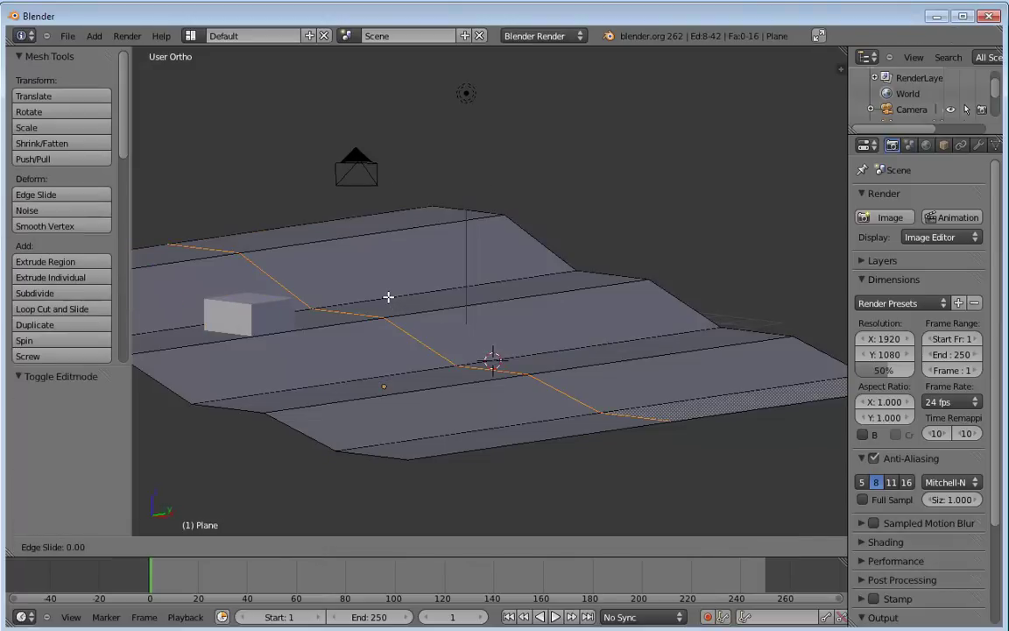
pyautogui.click(413, 292)
pyautogui.moveTo(374, 371); pyautogui.dragTo(404, 342, button='middle')
pyautogui.rightClick(403, 332)
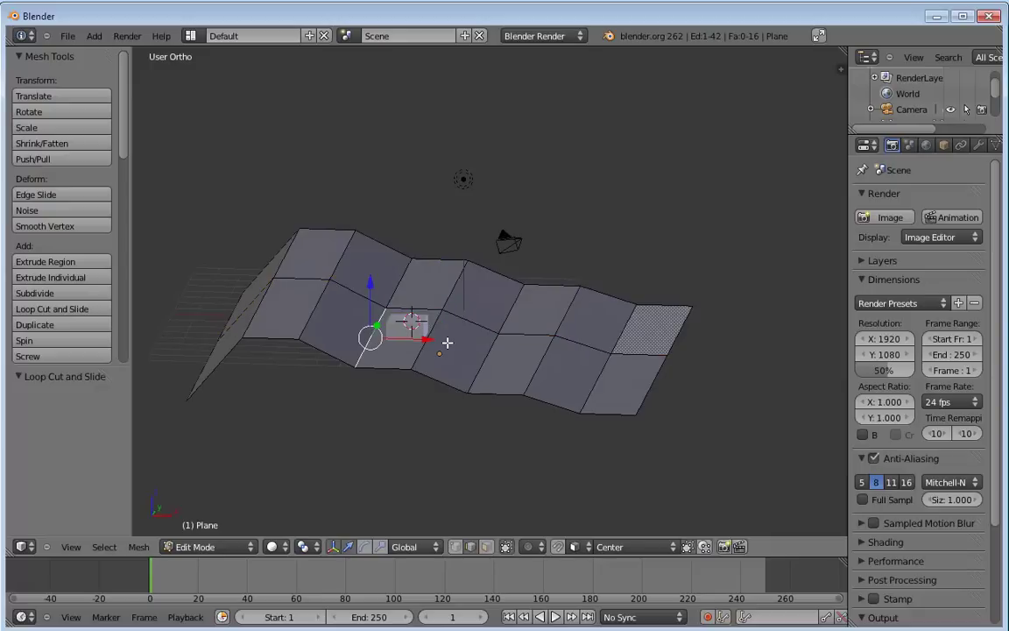
pyautogui.hotkey('ctrl', 'Tab')
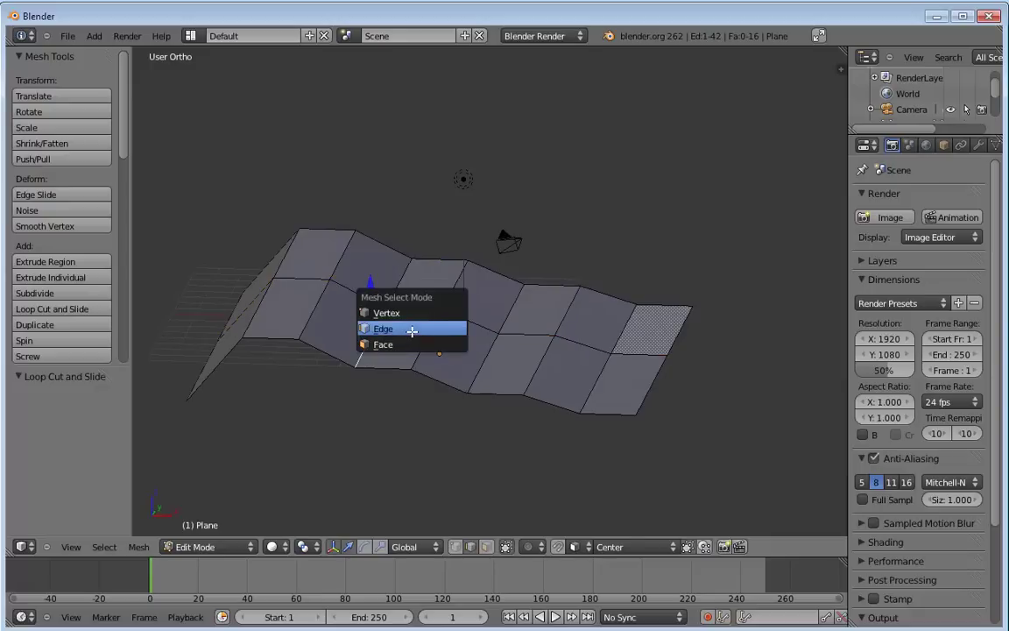
# Step: Select two adjacent terrain faces and extrude them about 3.29 downward
pyautogui.click(417, 343)
pyautogui.keyDown('shift'); pyautogui.rightClick(456, 349); pyautogui.keyUp('shift')
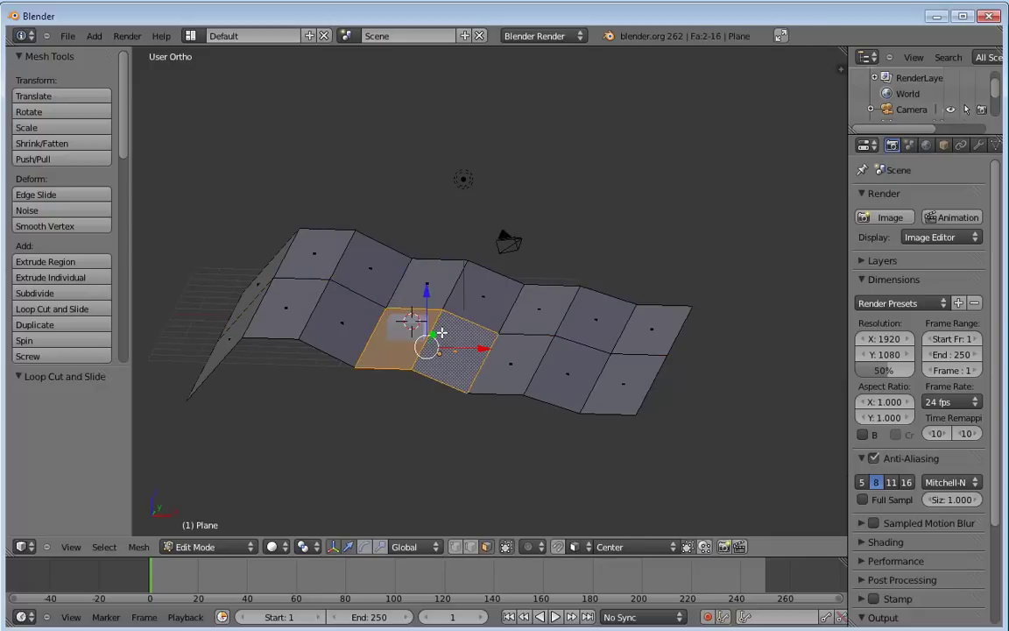
pyautogui.press('e')
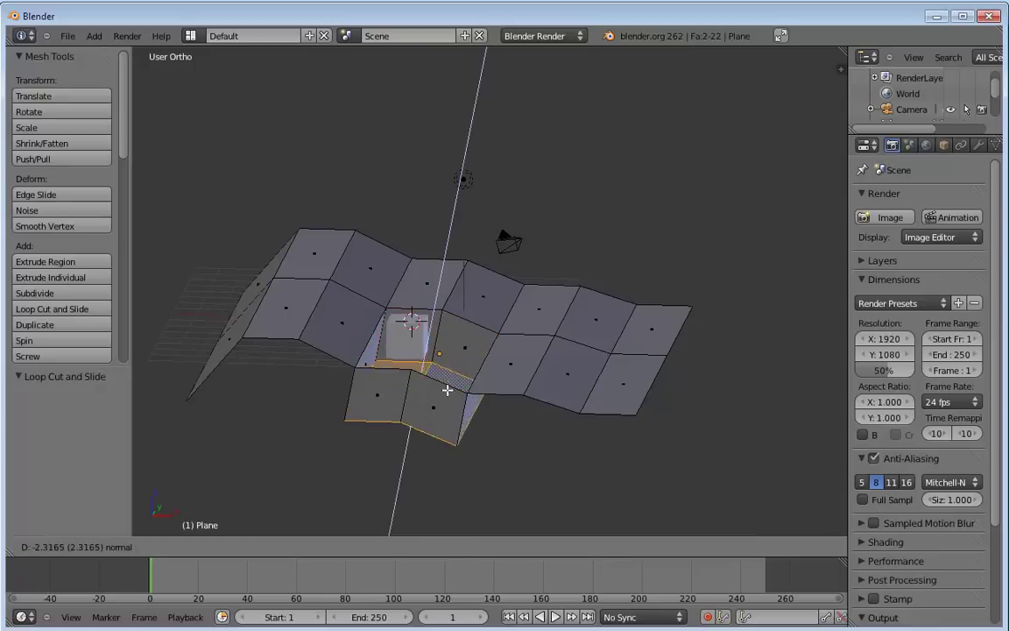
pyautogui.click(439, 416)
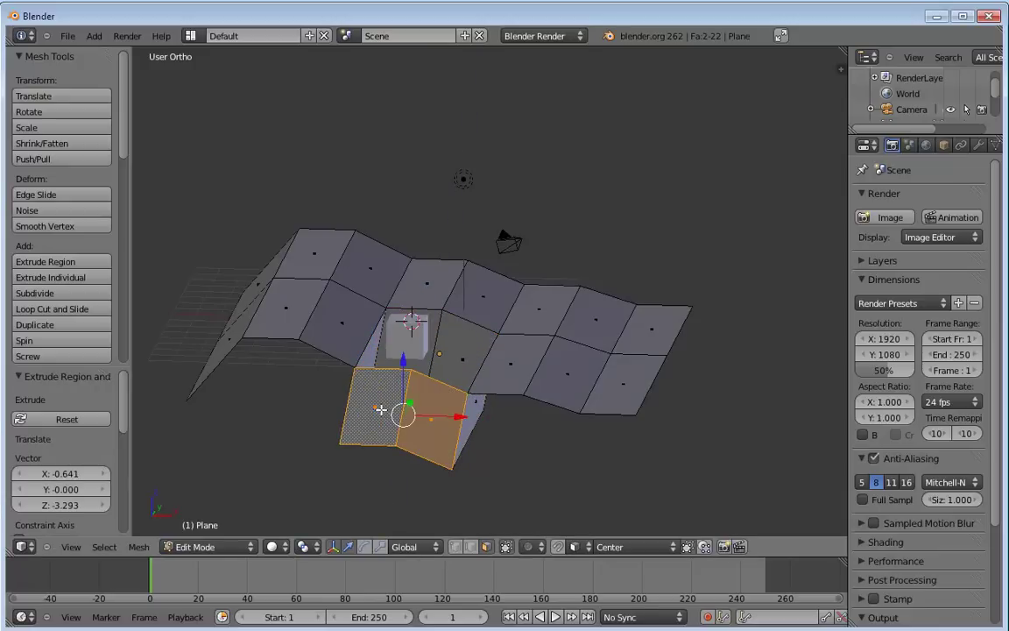
# Step: Delete the pit's bottom faces, return to Object Mode and select the cube
pyautogui.press('x')
pyautogui.click(378, 445)
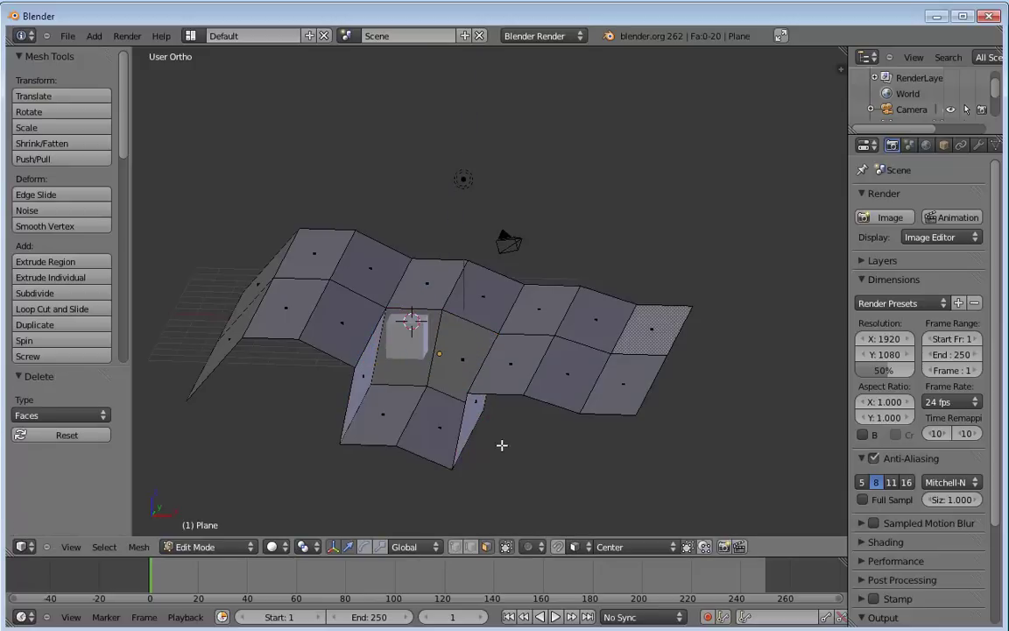
pyautogui.moveTo(465, 396); pyautogui.dragTo(430, 386, button='middle')
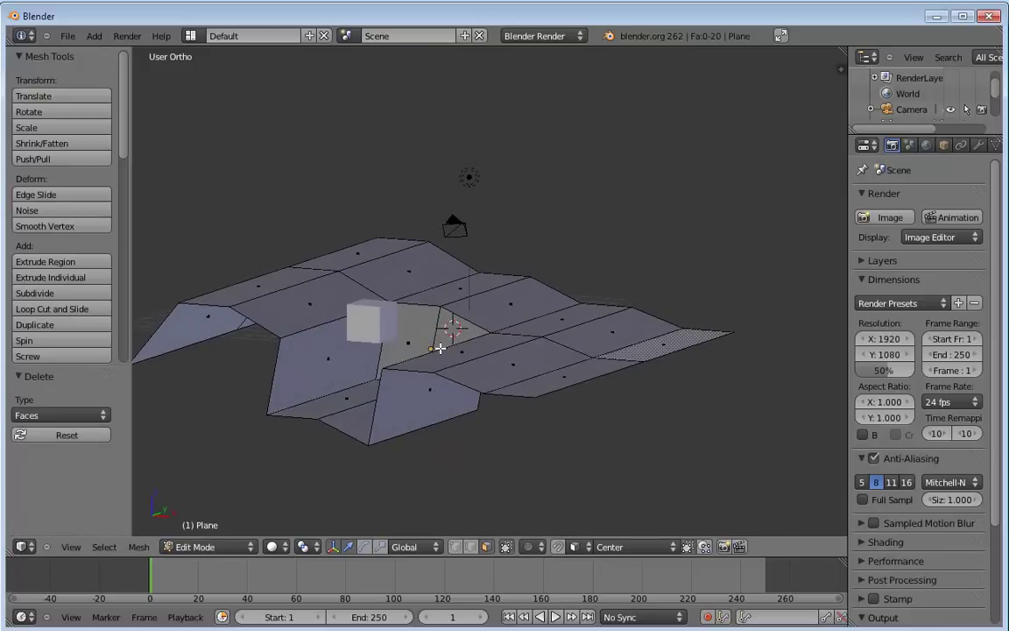
pyautogui.press('Tab')
pyautogui.rightClick(373, 324)
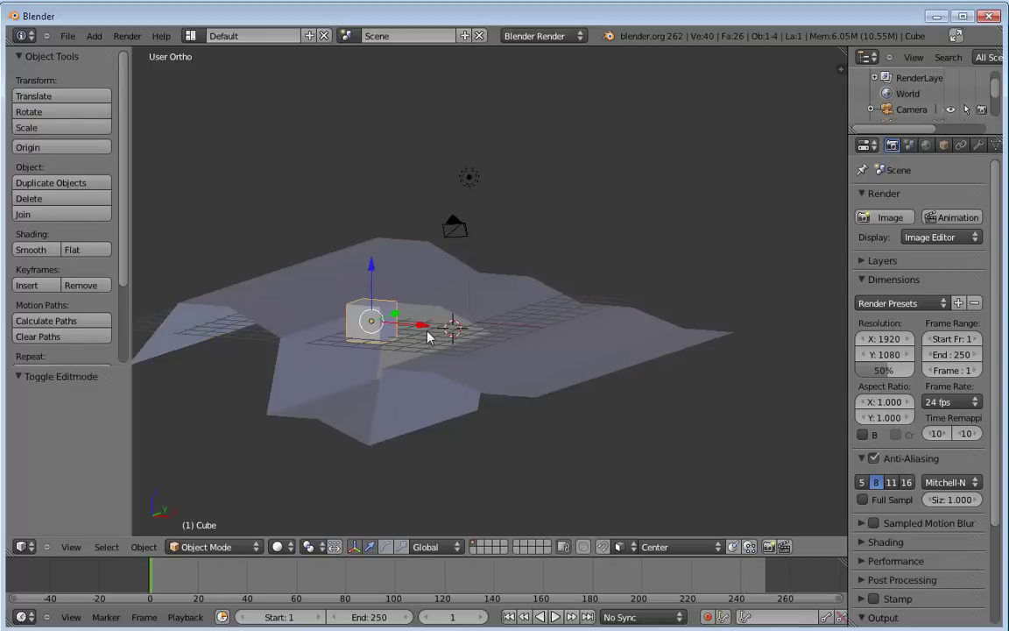
# Step: Drop the cube onto the upper-left raised slope, offset X −3.011, Y 0.545, Z 0.743
pyautogui.press('g')
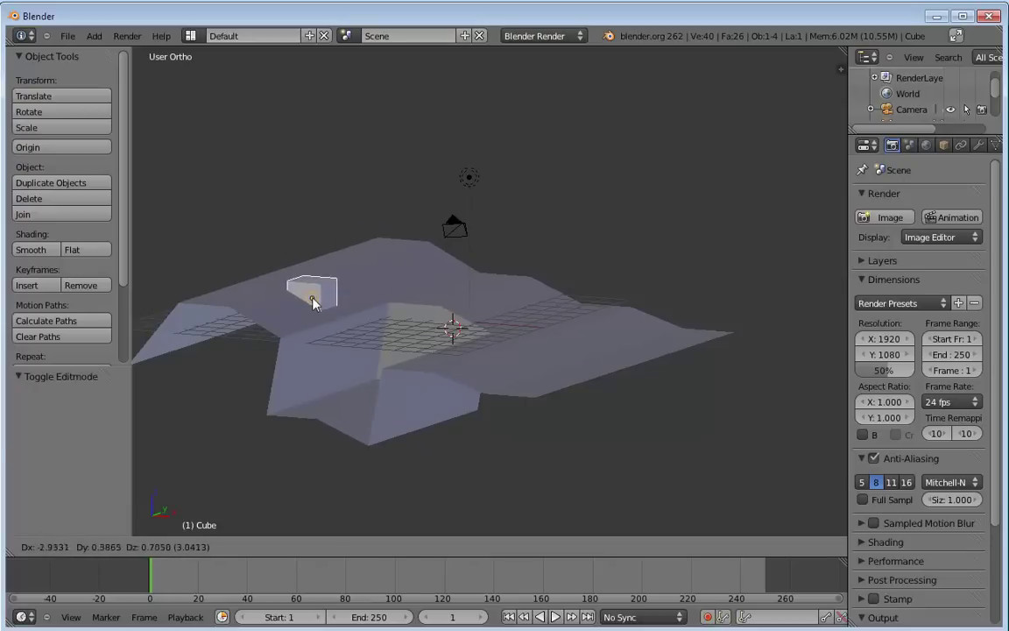
pyautogui.click(314, 301)
pyautogui.click(642, 547)
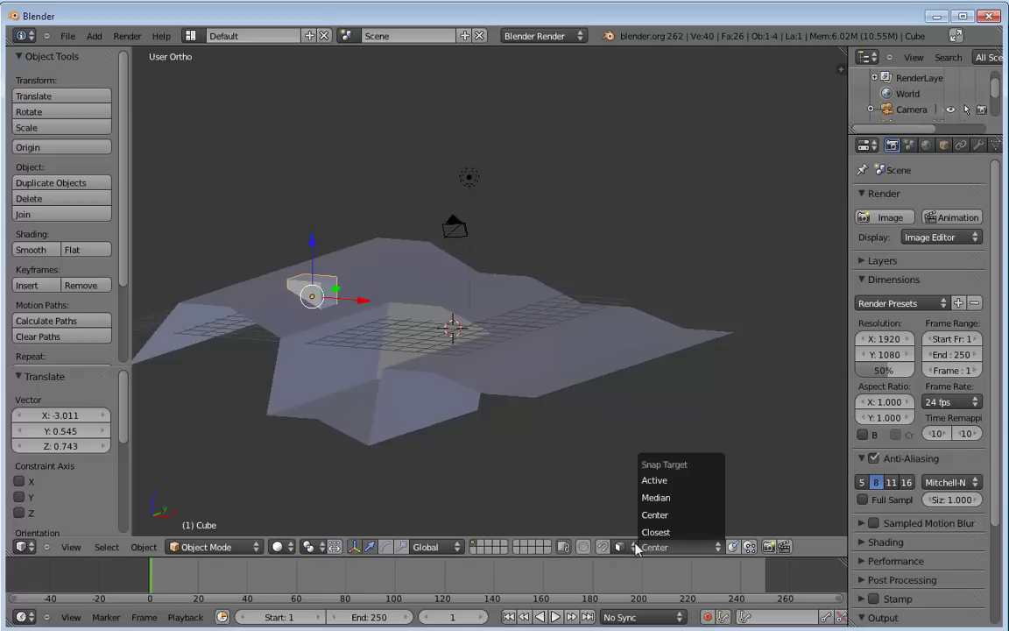
# Step: Set the snap target to Median and place a duplicate beside the cube
pyautogui.click(663, 498)
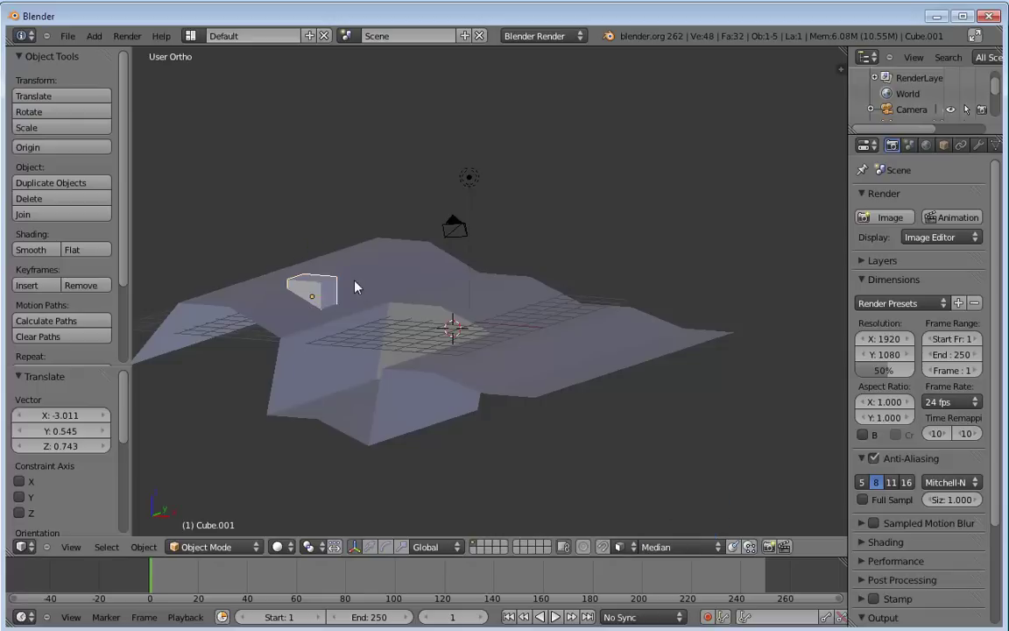
pyautogui.hotkey('shift', 'd')
pyautogui.click(490, 286)
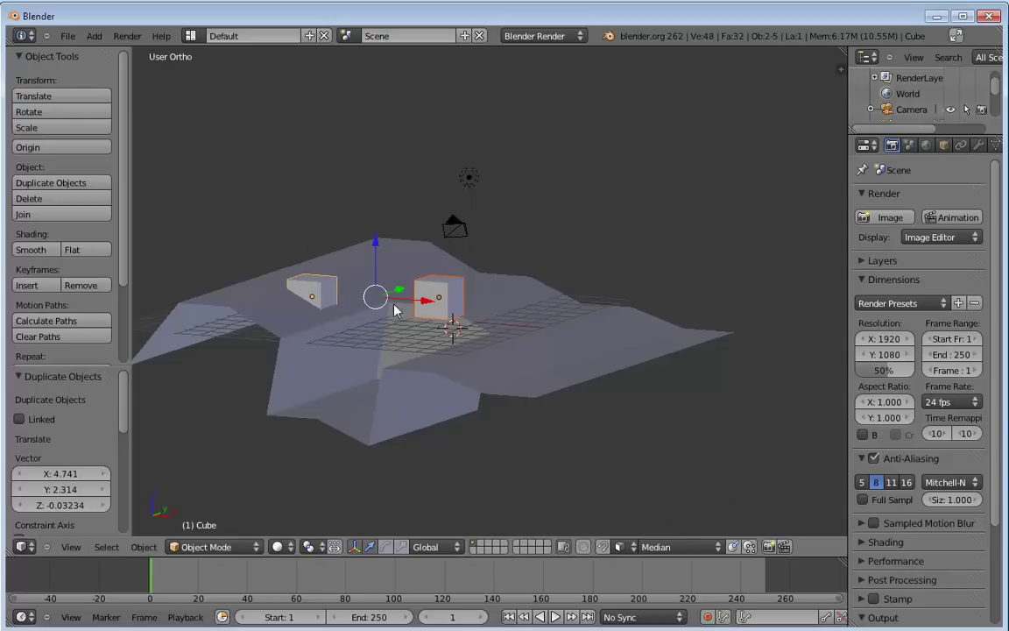
pyautogui.moveTo(393, 304); pyautogui.dragTo(421, 319, button='middle')
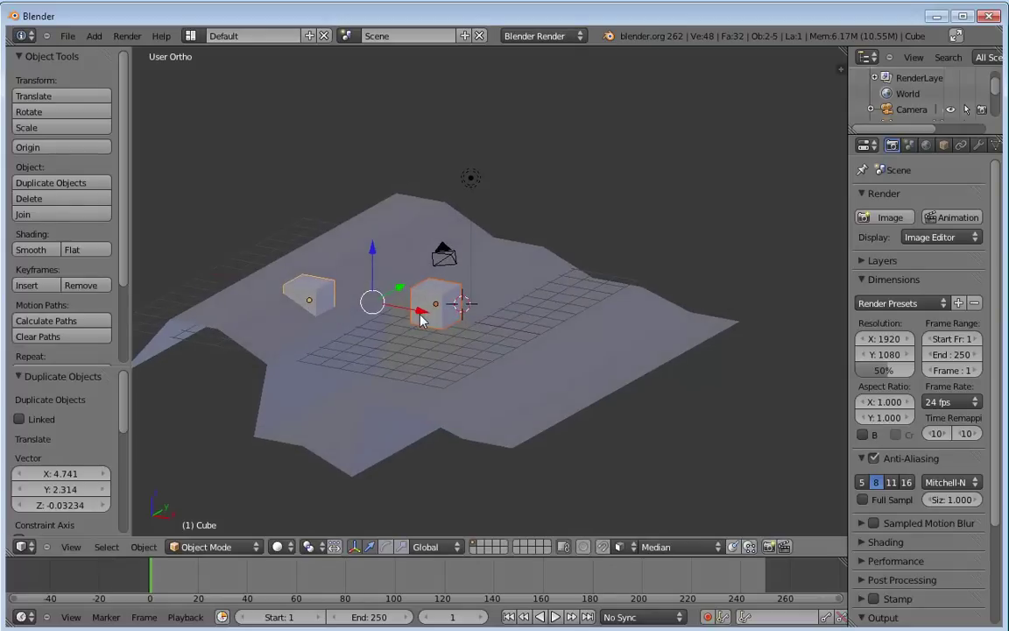
# Step: Move both cubes to the terrain's right side, offset X 13.818, Y −8.121, Z −2.811
pyautogui.press('g')
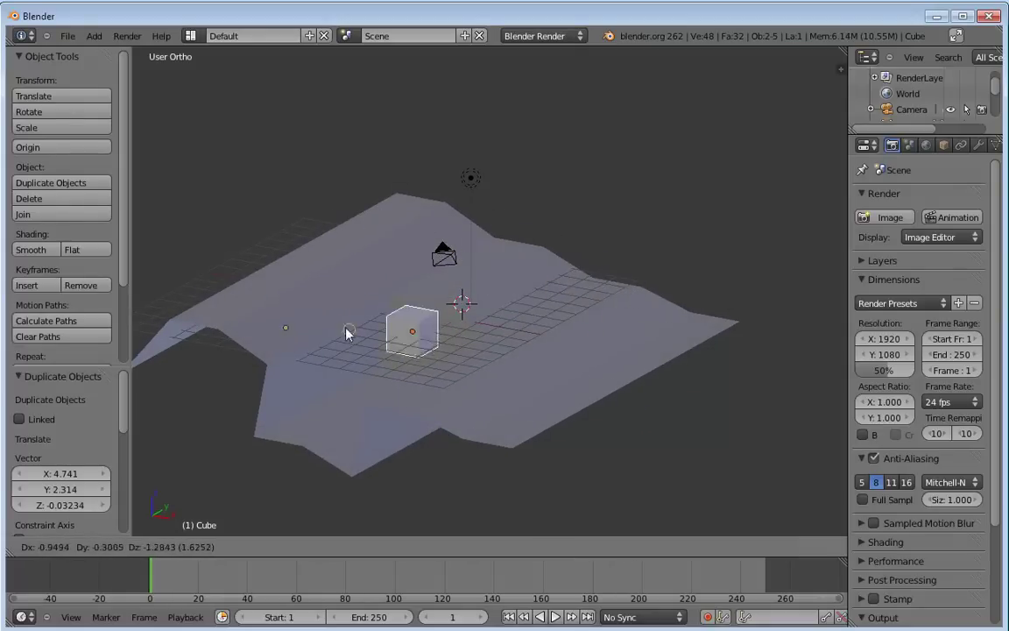
pyautogui.click(387, 220)
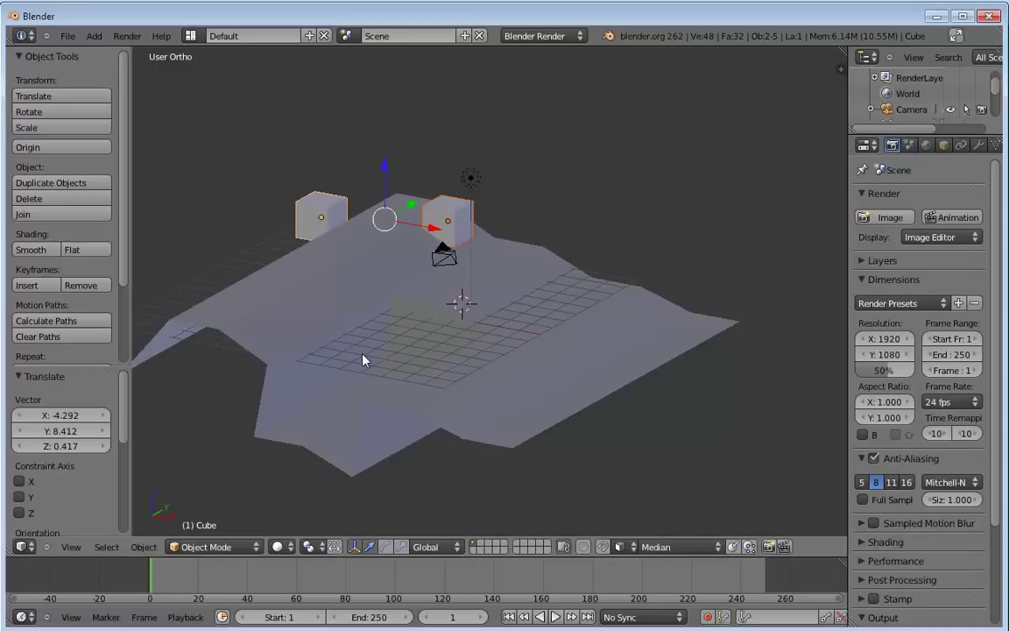
pyautogui.moveTo(363, 355); pyautogui.dragTo(349, 256, button='middle')
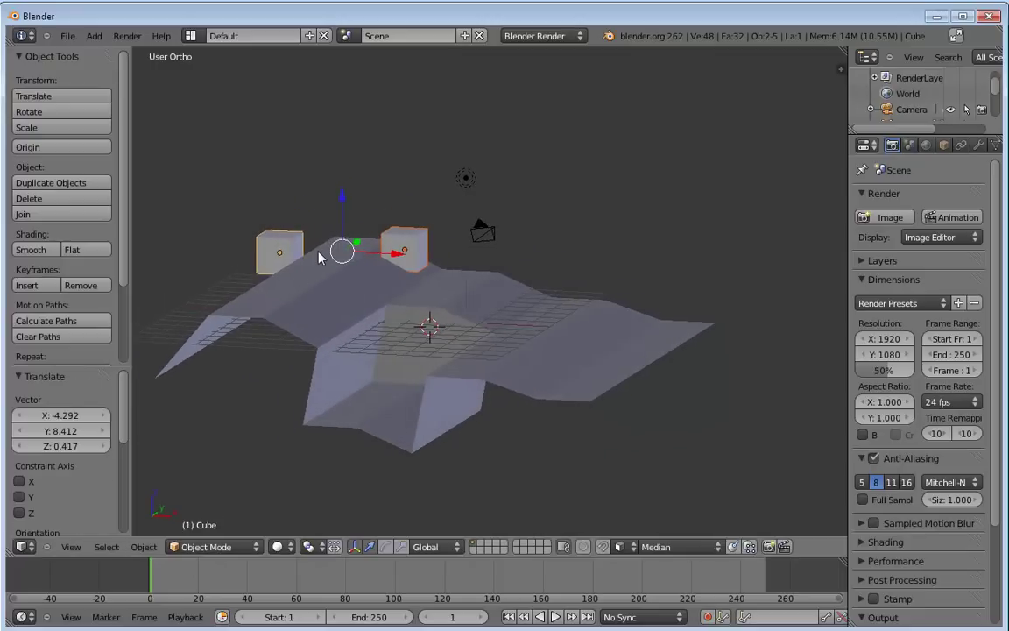
pyautogui.press('g')
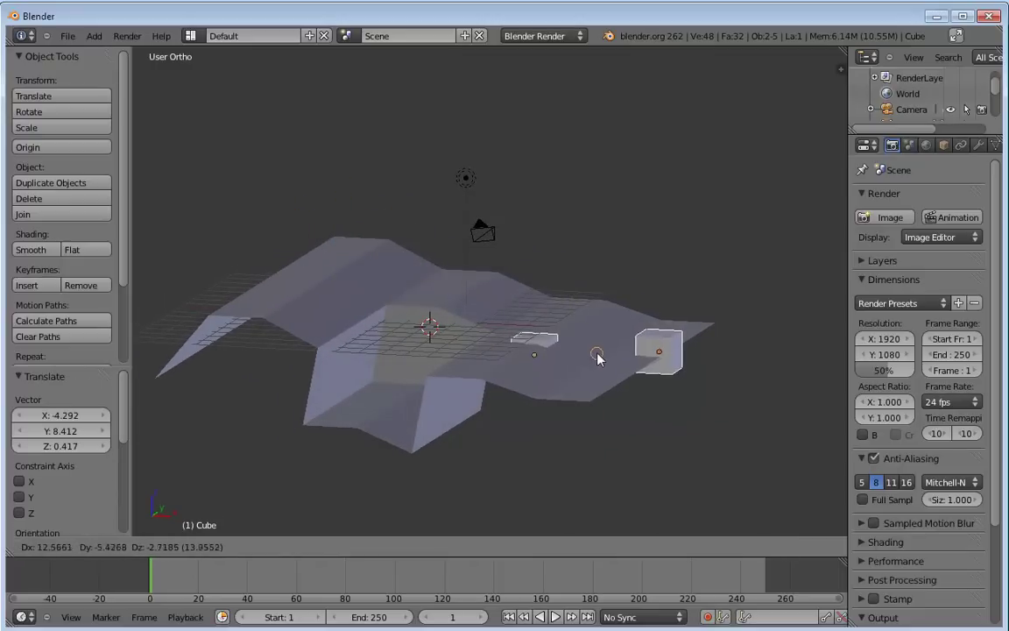
pyautogui.click(608, 369)
# Step: Set Snap Target to Active and move both cubes onto the terrain
pyautogui.click(692, 546)
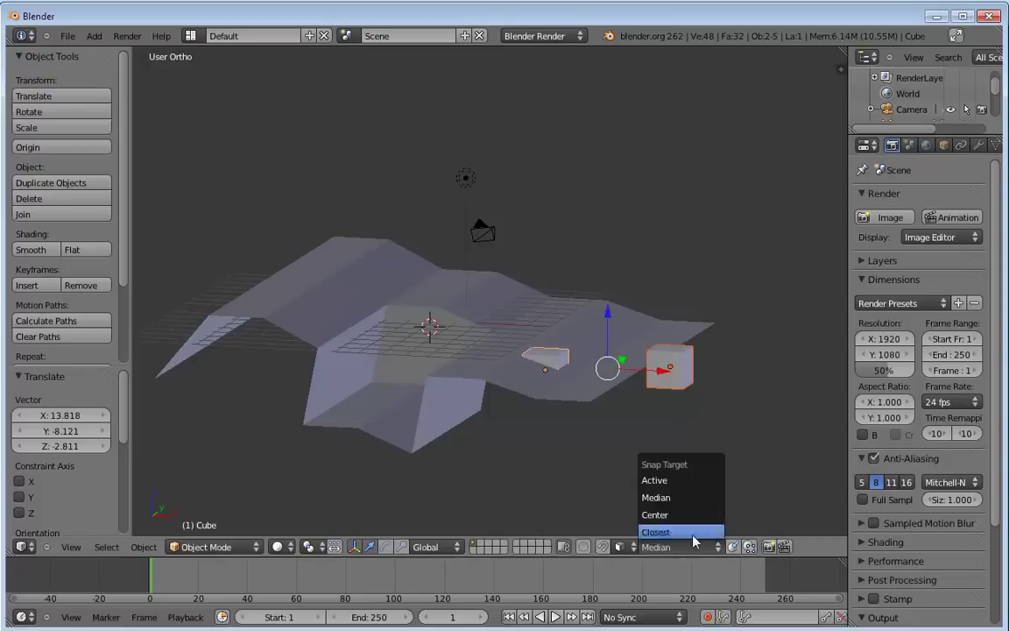
pyautogui.click(658, 477)
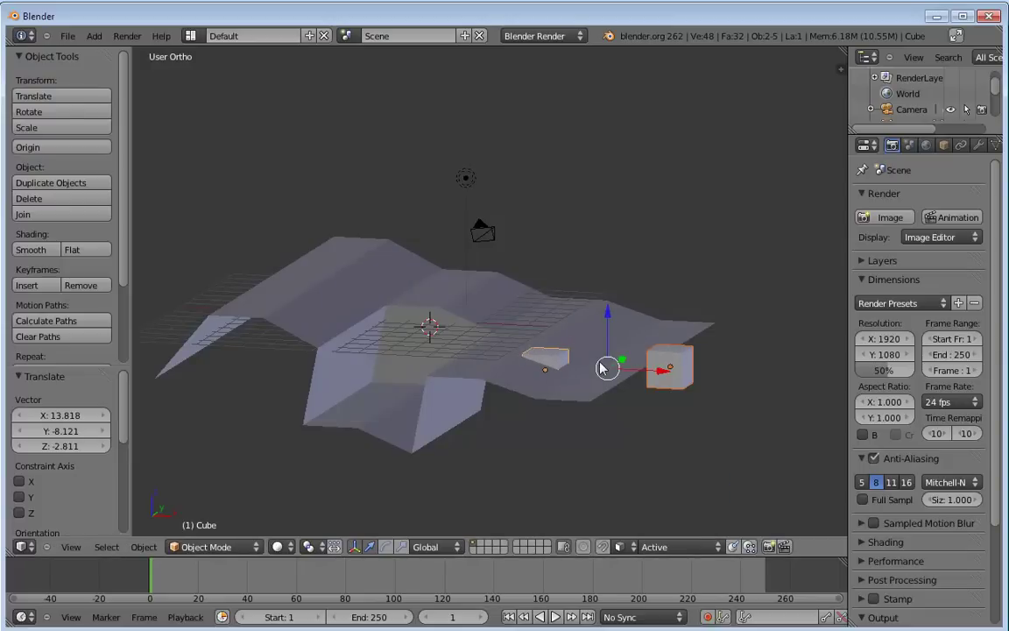
pyautogui.press('g')
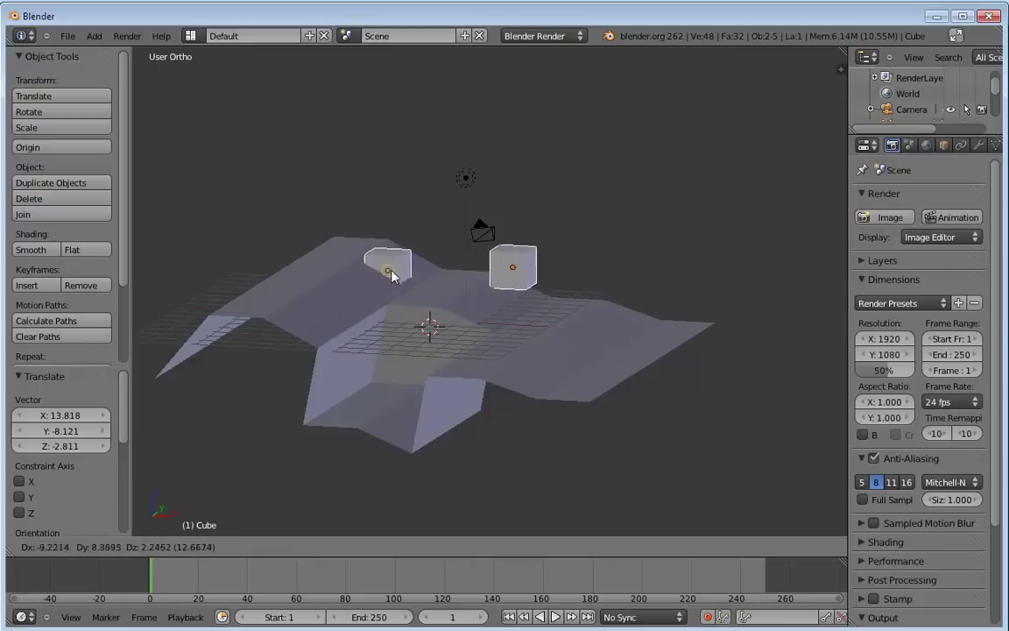
pyautogui.click(554, 332)
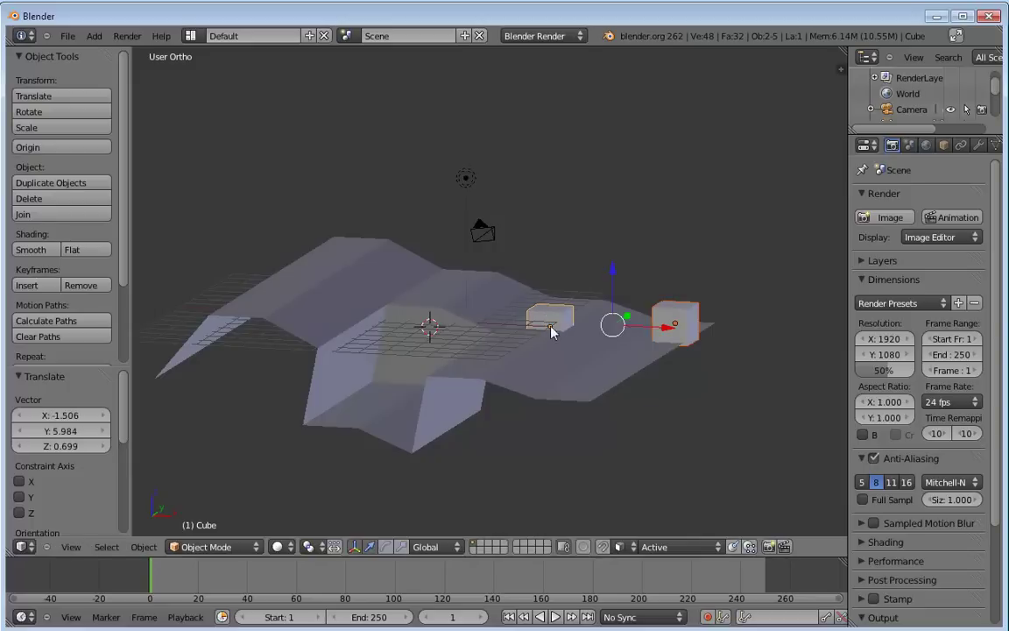
# Step: Make Cube.001 active and nudge the cubes by X −0.835, Y −1.670, Z −0.682
pyautogui.keyDown('shift'); pyautogui.rightClick(689, 312); pyautogui.keyUp('shift')
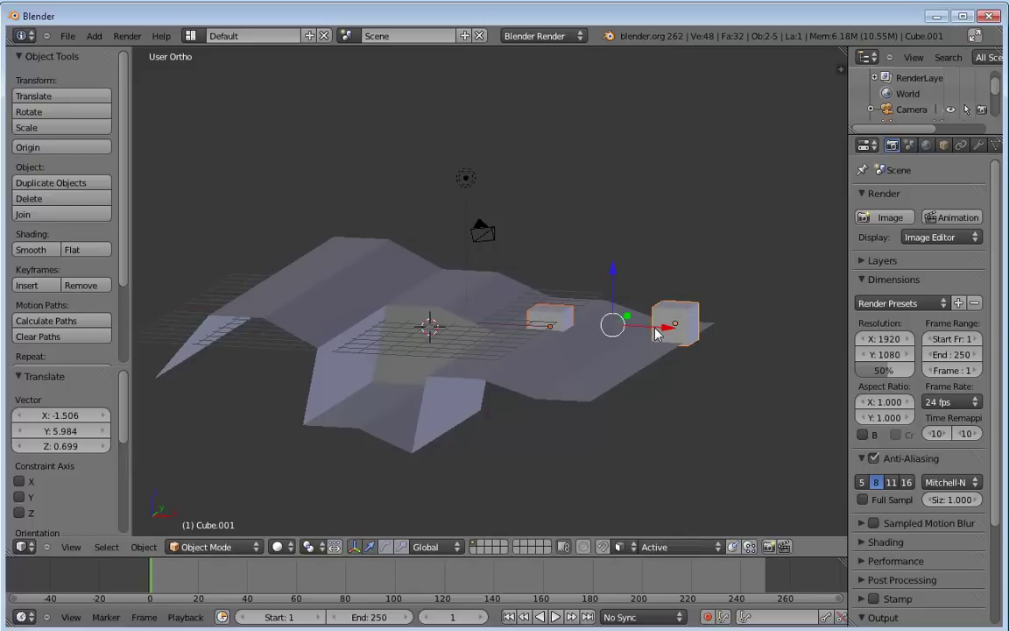
pyautogui.press('g')
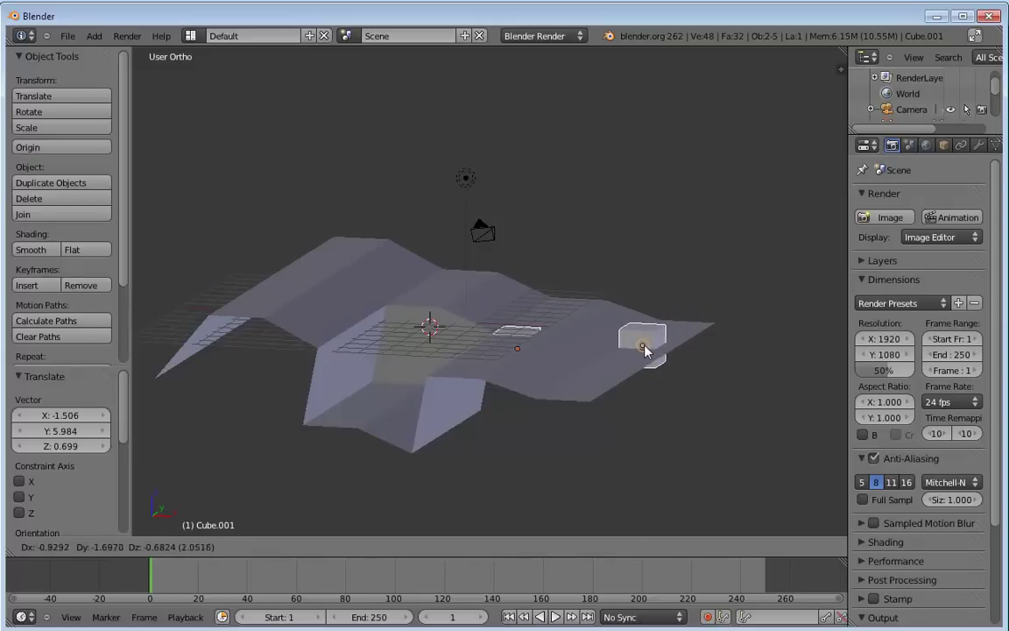
pyautogui.click(648, 349)
pyautogui.moveTo(692, 354); pyautogui.dragTo(527, 386, button='middle')
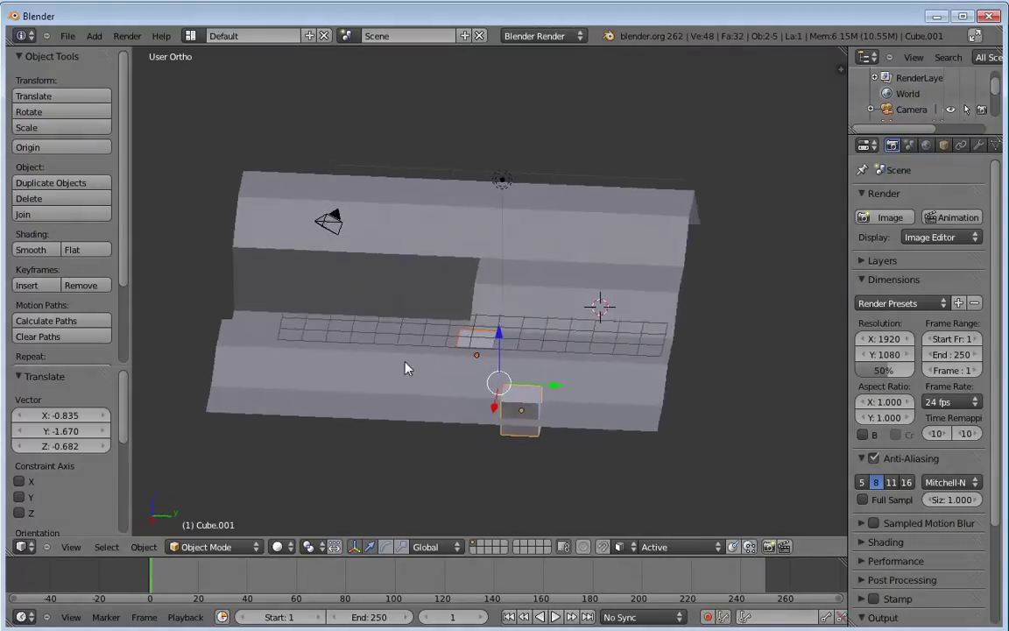
pyautogui.moveTo(407, 367); pyautogui.dragTo(540, 417, button='middle')
# Step: Select the terrain plane, then Cube.001, and finally the original Cube
pyautogui.rightClick(513, 306)
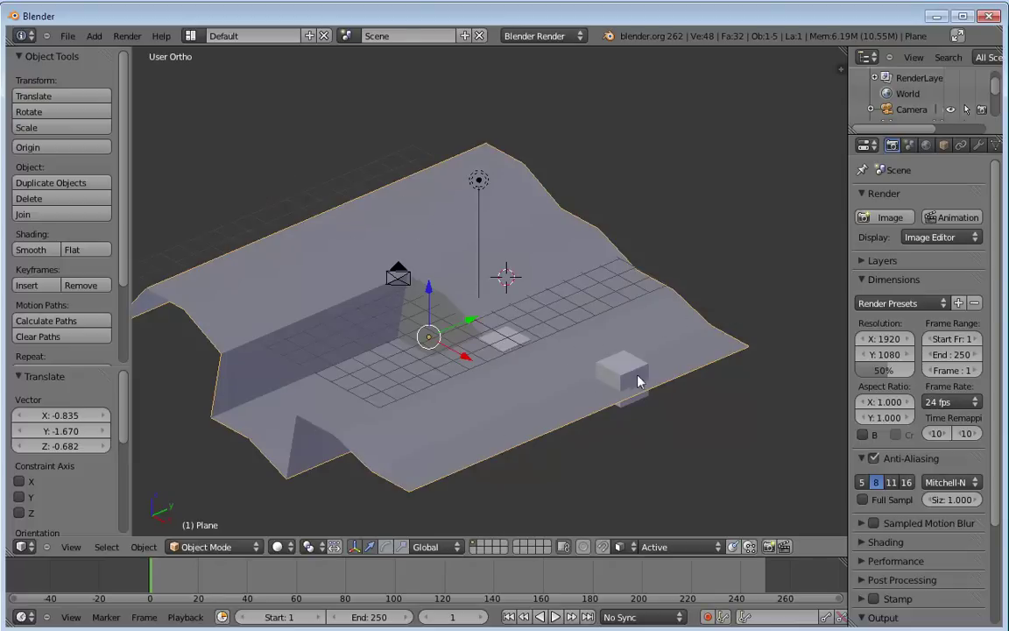
pyautogui.moveTo(487, 387); pyautogui.dragTo(456, 353, button='middle')
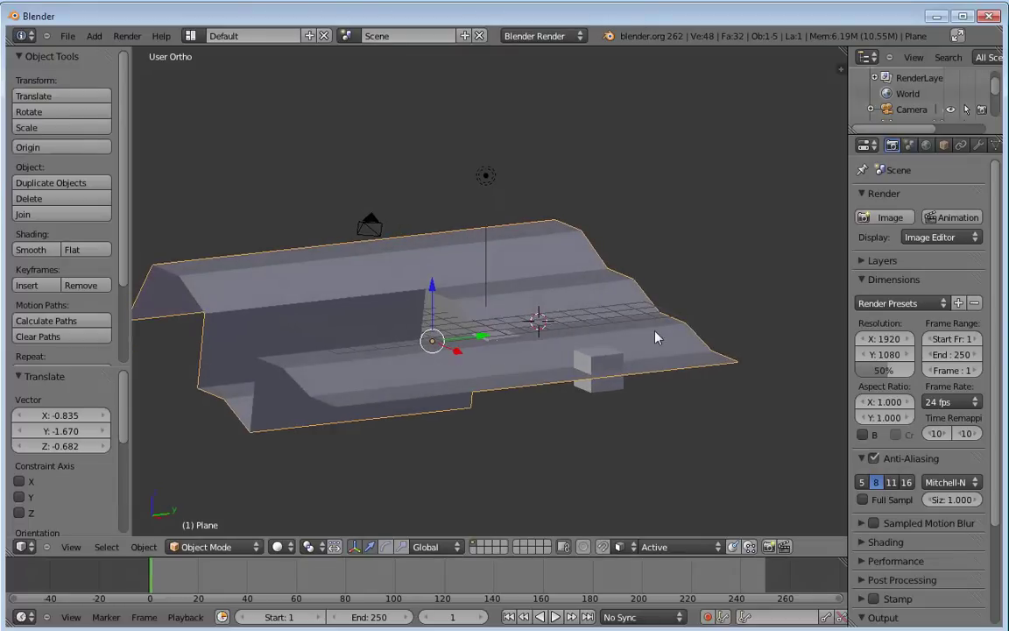
pyautogui.scroll(4, 657, 338)
pyautogui.rightClick(714, 424)
pyautogui.moveTo(717, 448); pyautogui.dragTo(534, 364, button='middle')
pyautogui.rightClick(519, 383)
# Step: Delete the original Cube and select the remaining Cube.001
pyautogui.press('x')
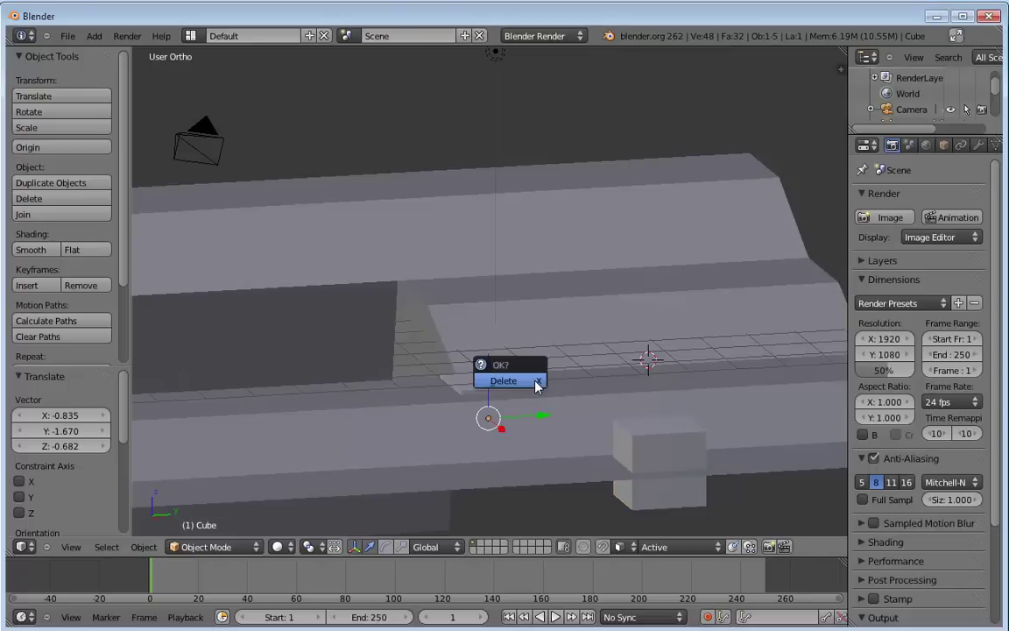
pyautogui.click(536, 385)
pyautogui.rightClick(670, 459)
# Step: Adjust Cube.001's height on Z, ending 2.341 lower into the terrain
pyautogui.press('g')
pyautogui.press('z')
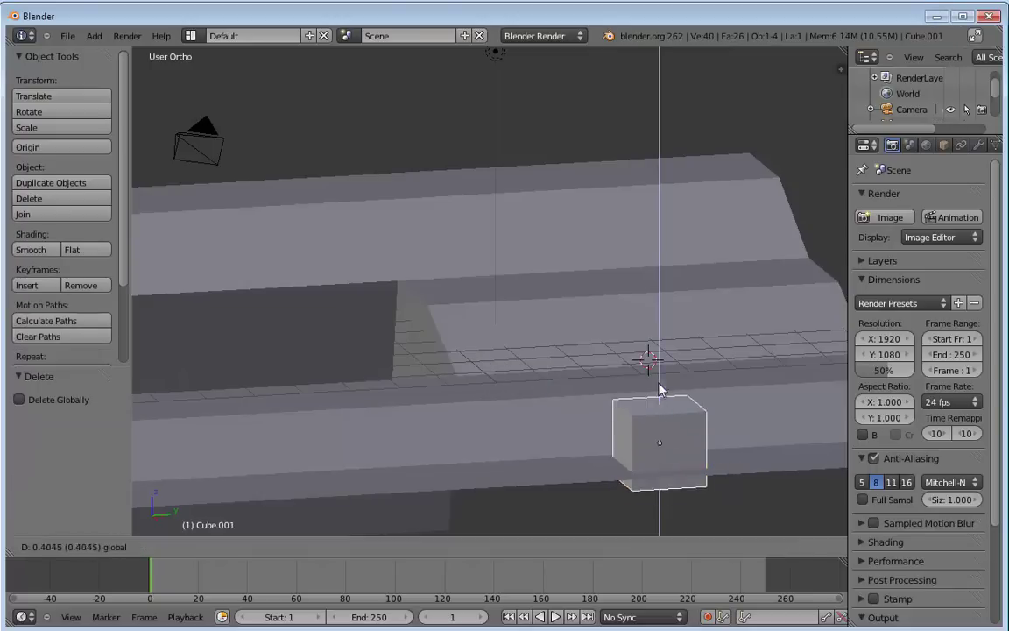
pyautogui.click(673, 399)
pyautogui.moveTo(672, 398); pyautogui.dragTo(599, 393, button='middle')
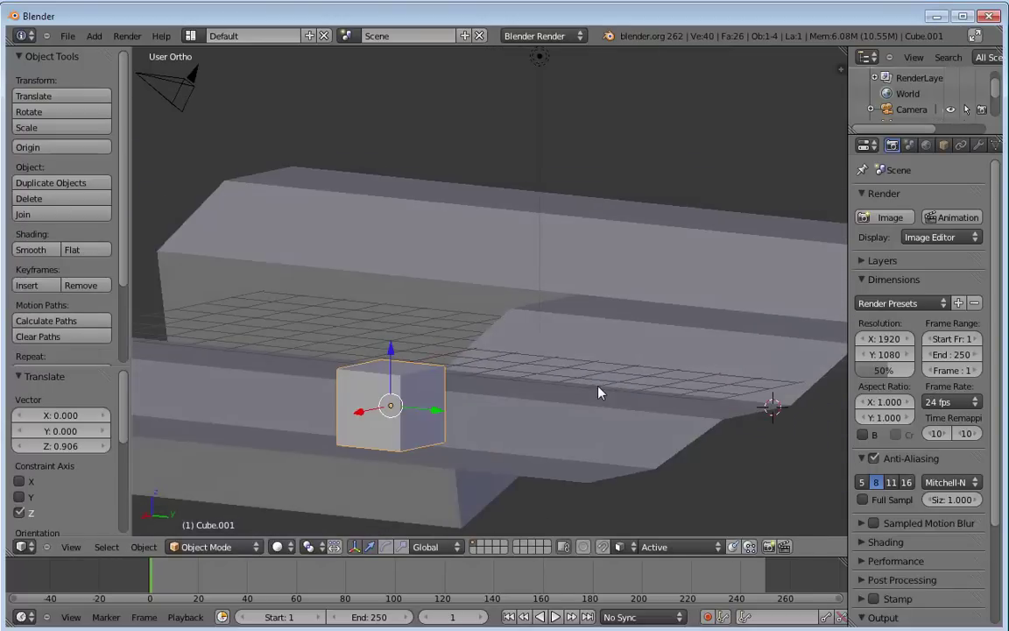
pyautogui.moveTo(469, 406); pyautogui.dragTo(594, 328, button='middle')
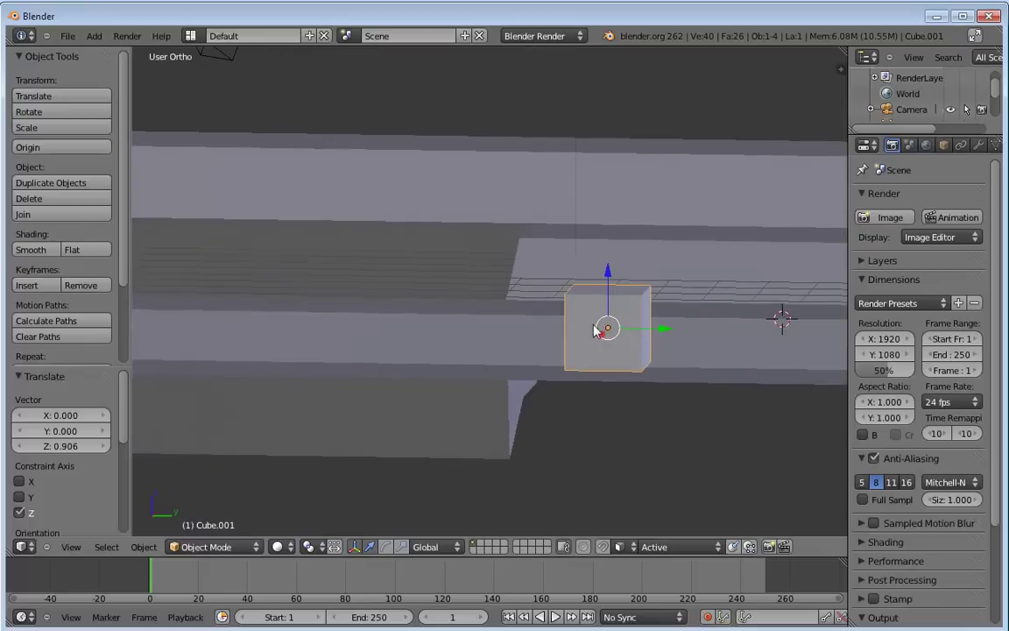
pyautogui.press('g')
pyautogui.press('z')
pyautogui.click(630, 206)
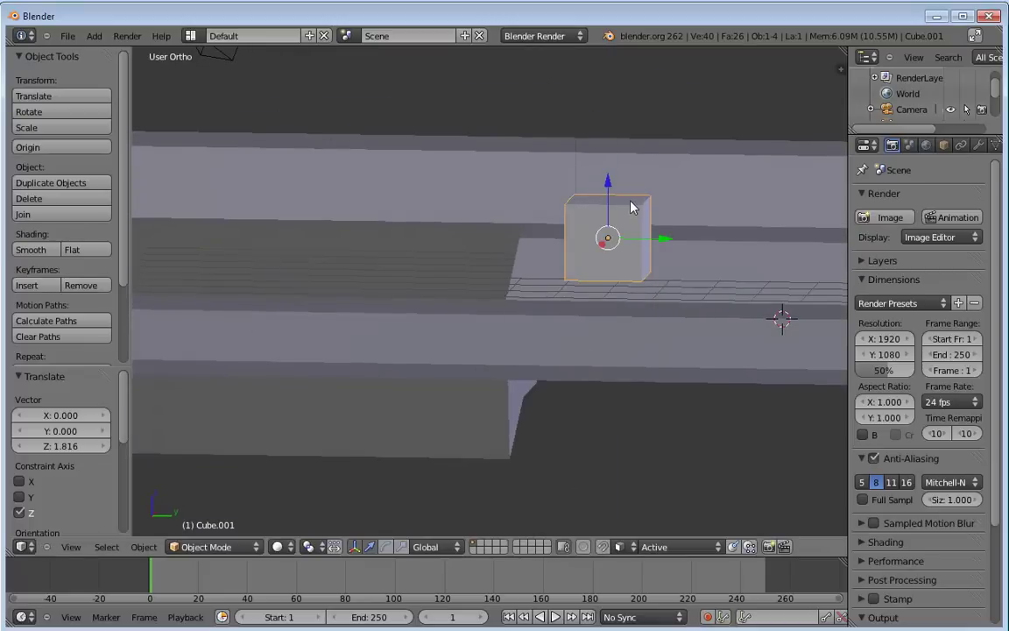
pyautogui.moveTo(611, 186); pyautogui.dragTo(624, 303)
# Step: Switch Cube.001 into Edit Mode
pyautogui.moveTo(636, 358); pyautogui.dragTo(504, 378, button='middle')
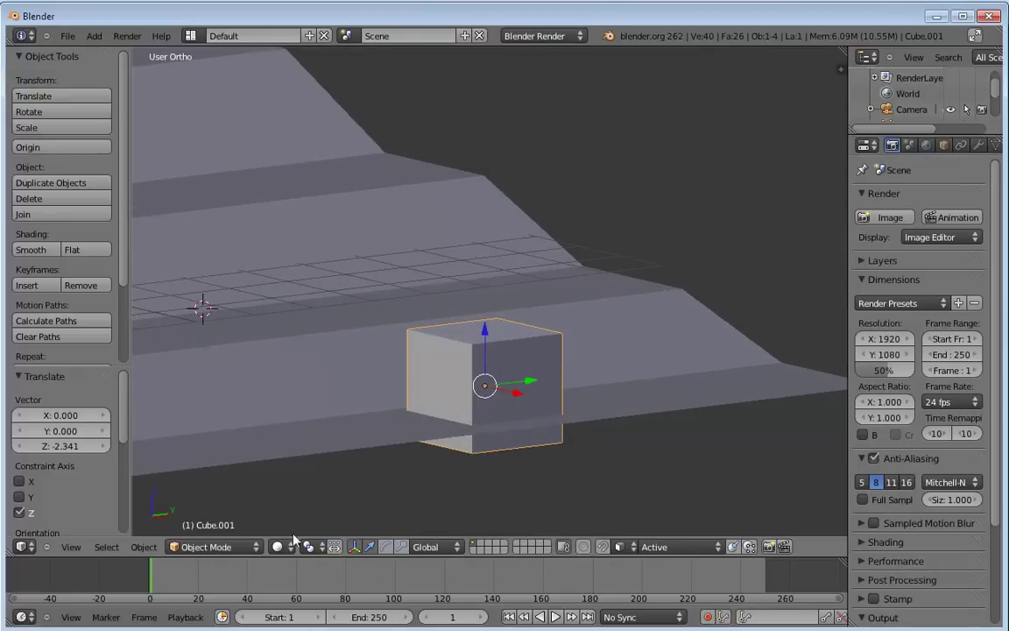
pyautogui.click(246, 546)
pyautogui.click(230, 516)
# Step: Rescale the cube's mesh to about 0.92
pyautogui.press('s')
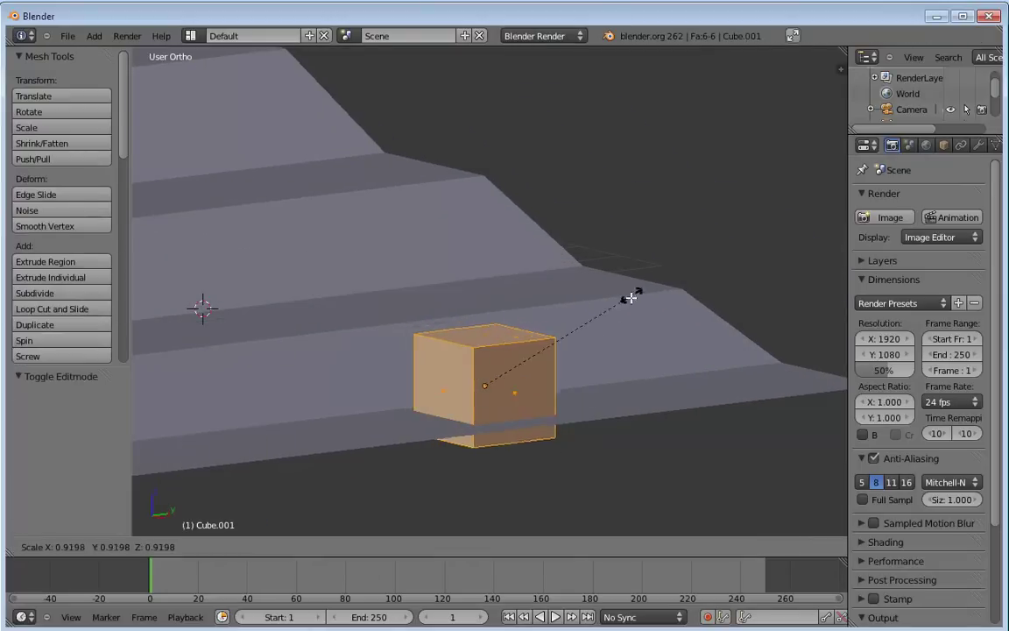
pyautogui.click(518, 360)
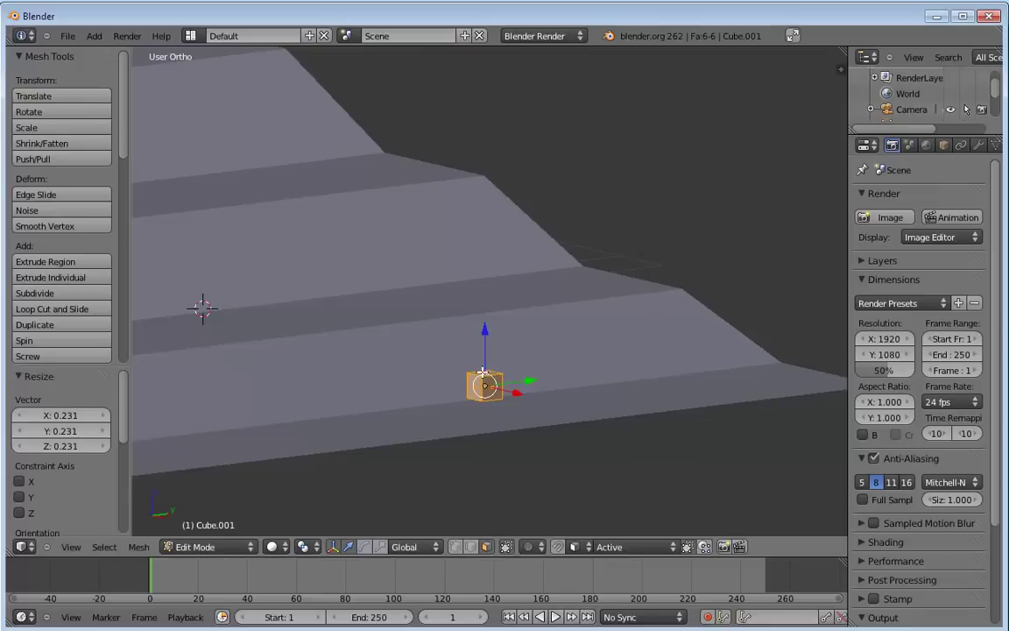
pyautogui.press('s')
pyautogui.click(533, 345)
# Step: Extrude the top face into a tall column and taper its top
pyautogui.rightClick(488, 368)
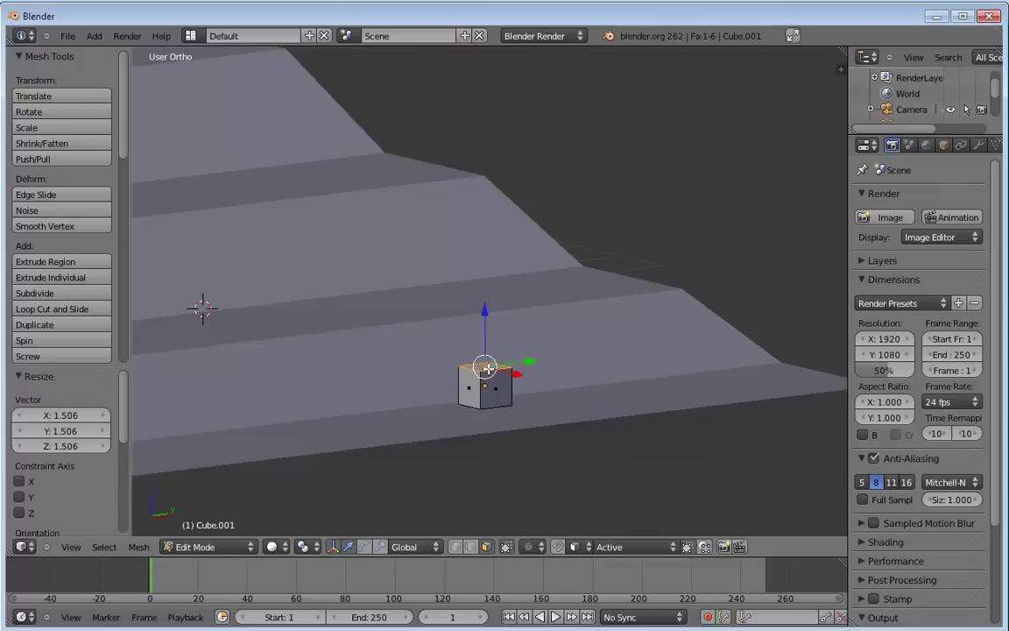
pyautogui.press('e')
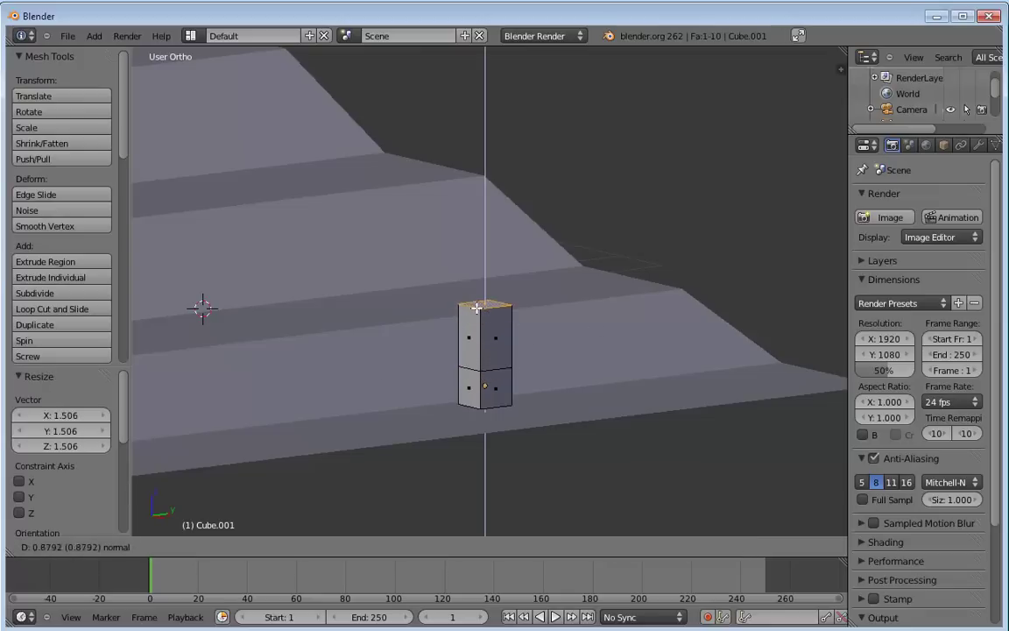
pyautogui.click(484, 219)
pyautogui.press('s')
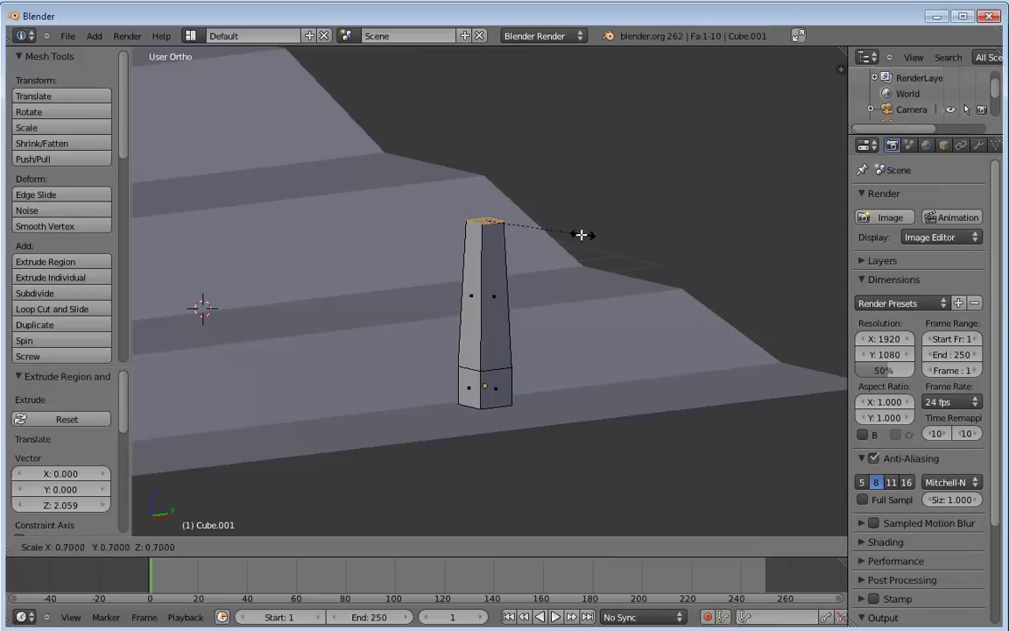
pyautogui.click(571, 234)
# Step: Extrude two more trunk segments upward from the top face
pyautogui.press('e')
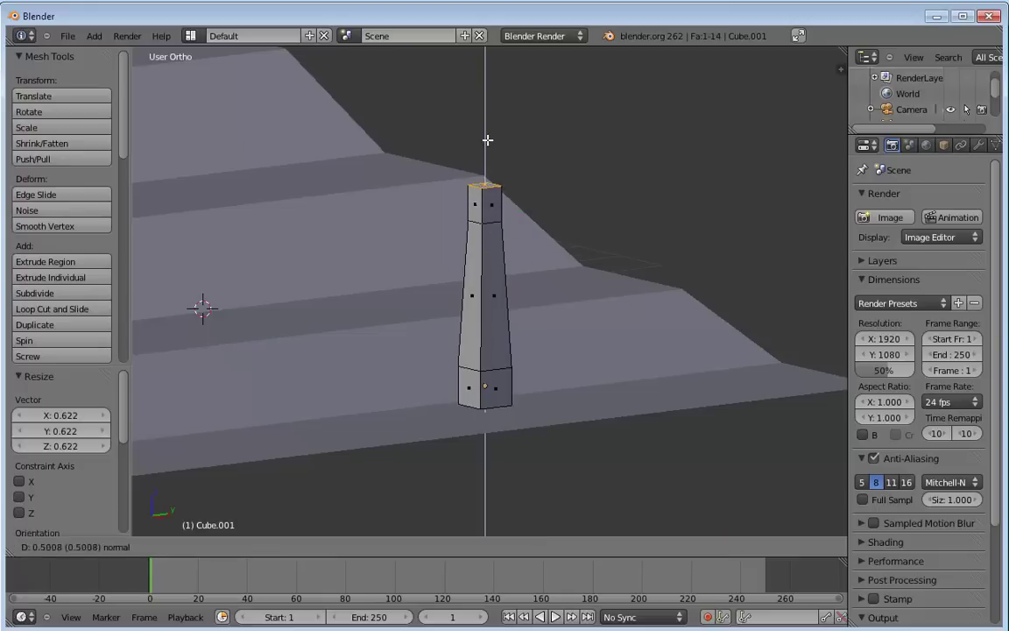
pyautogui.click(489, 127)
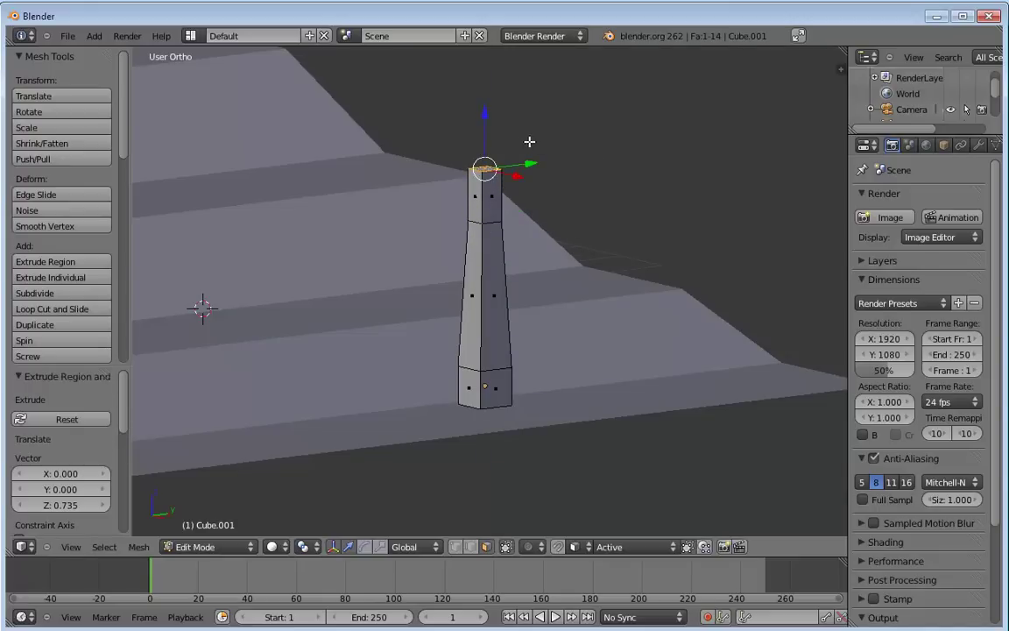
pyautogui.moveTo(489, 113); pyautogui.dragTo(485, 160)
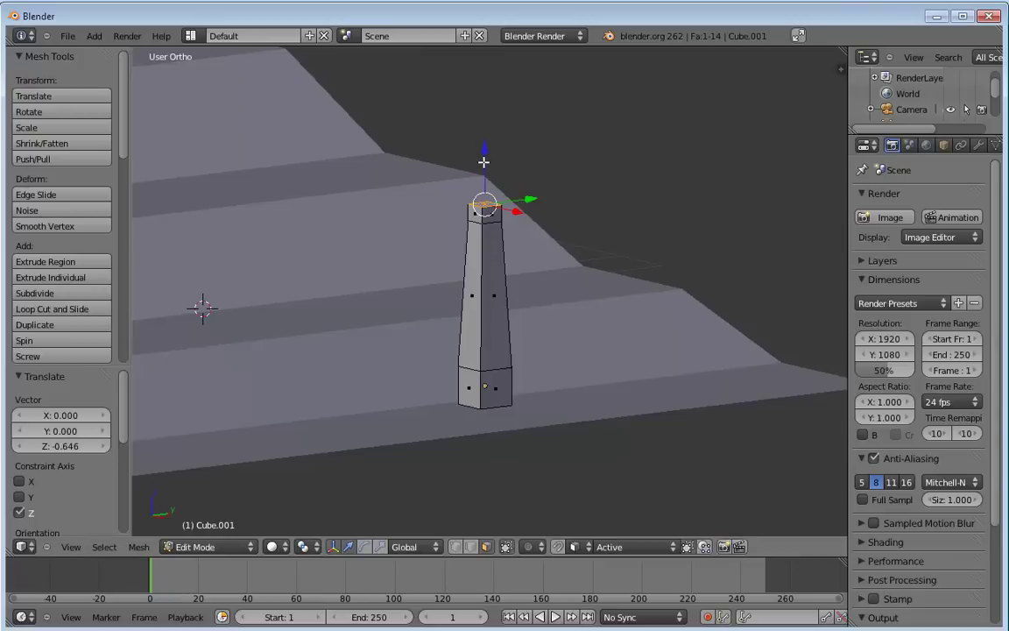
pyautogui.press('e')
pyautogui.click(484, 101)
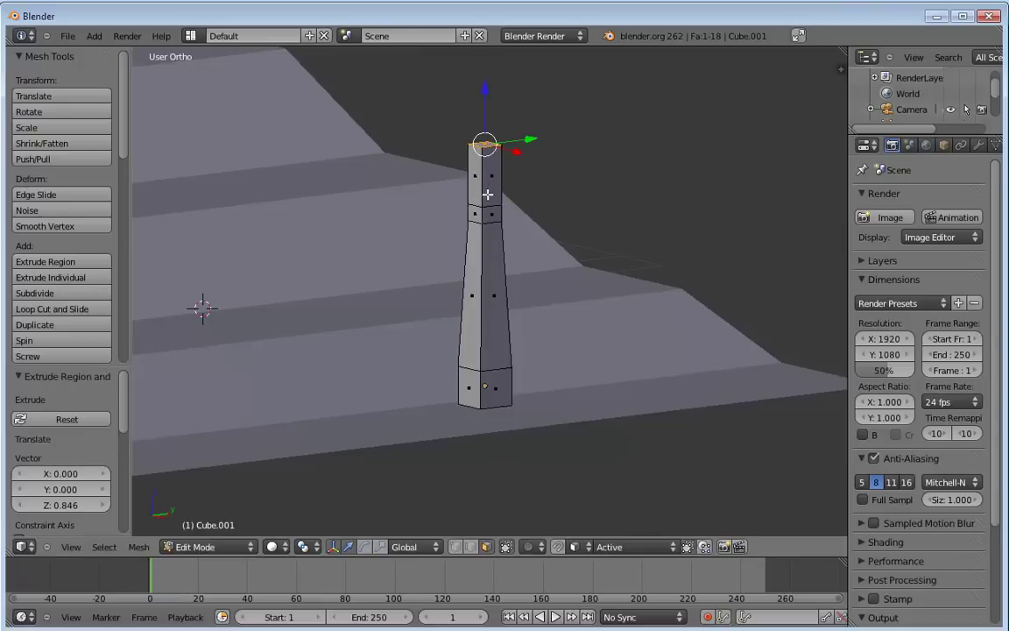
# Step: Extrude a side branch along Y from the trunk's middle ring
pyautogui.rightClick(474, 212)
pyautogui.press('g')
pyautogui.press('y')
pyautogui.click(411, 194)
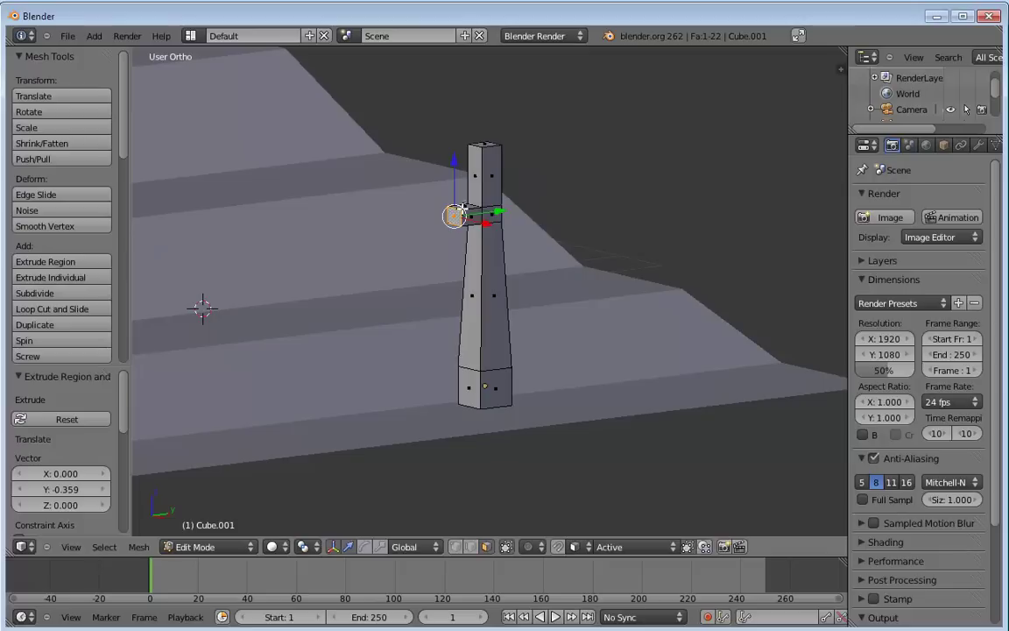
pyautogui.moveTo(412, 194); pyautogui.dragTo(423, 194, button='middle')
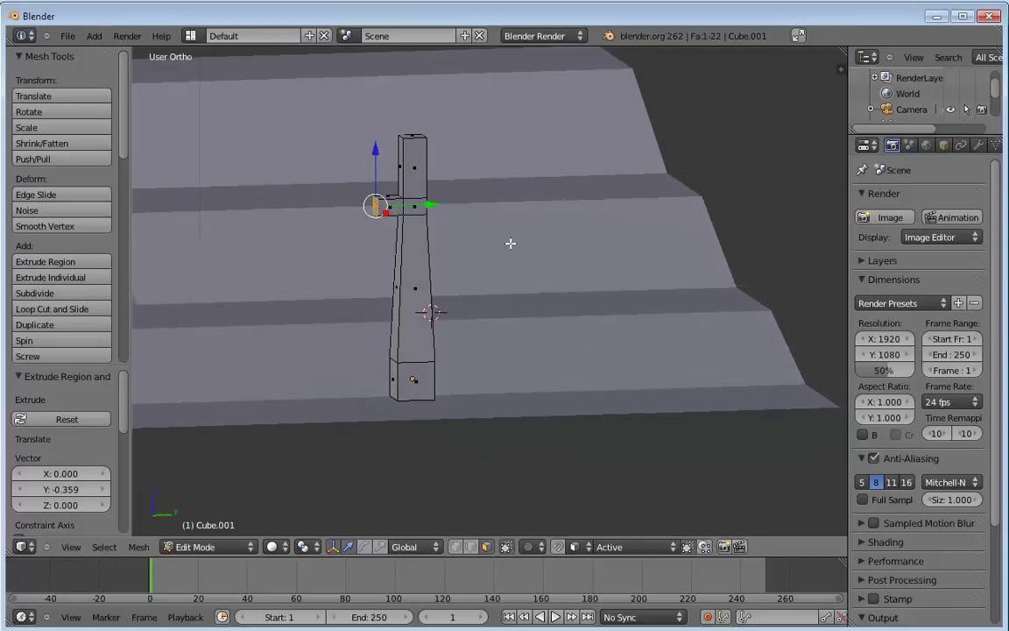
pyautogui.press('KP_3')
# Step: Rotate the branch face and reposition it
pyautogui.press('r')
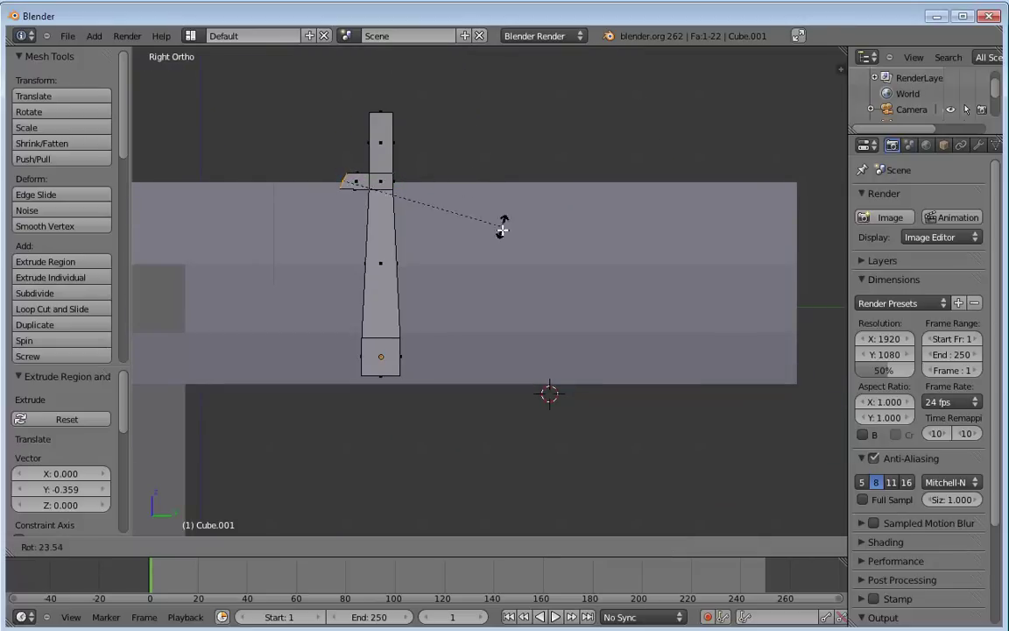
pyautogui.click(494, 232)
pyautogui.press('g')
pyautogui.click(470, 217)
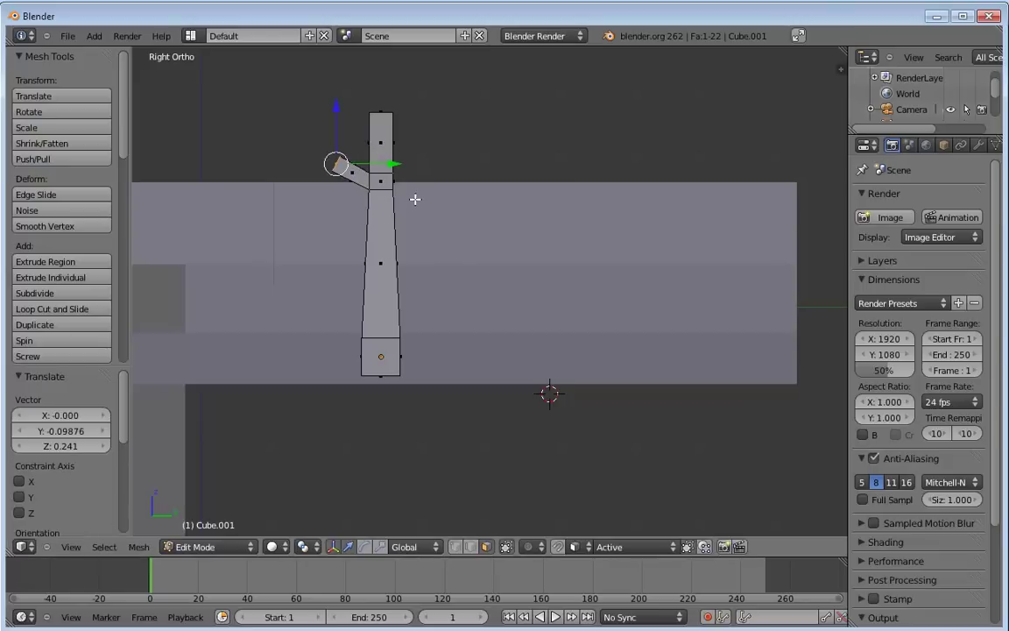
# Step: Add a tilted, raised branch segment, then return to Object Mode
pyautogui.press('e')
pyautogui.click(389, 141)
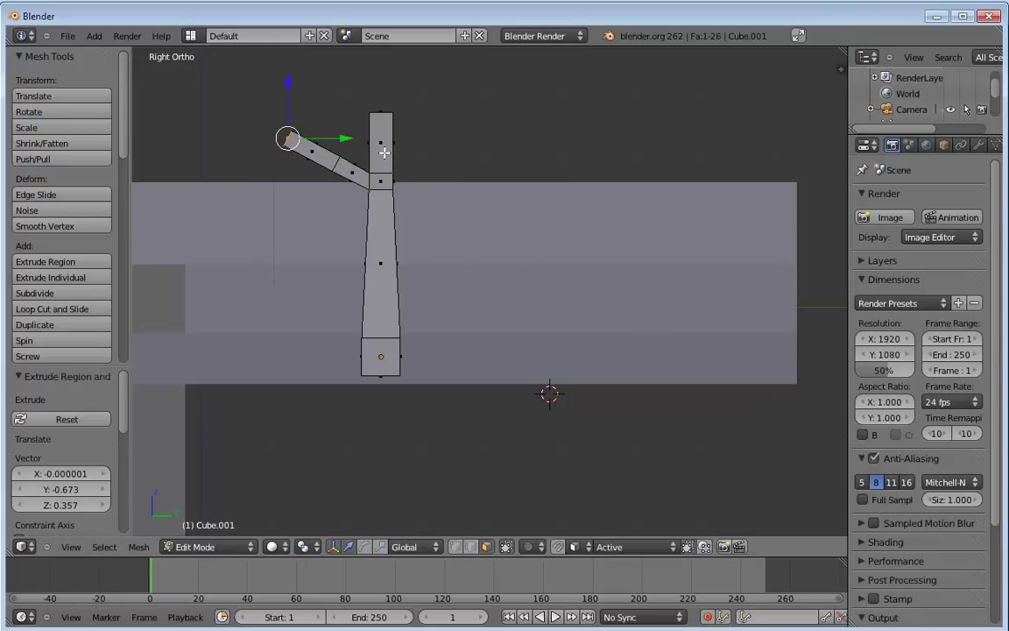
pyautogui.press('r')
pyautogui.click(399, 229)
pyautogui.press('g')
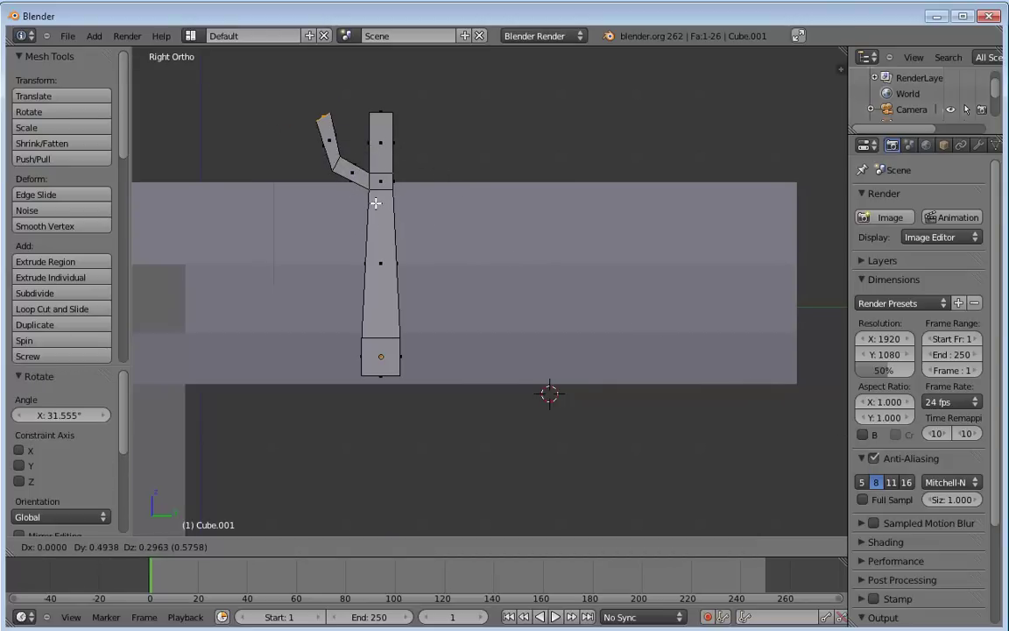
pyautogui.click(358, 213)
pyautogui.moveTo(358, 212); pyautogui.dragTo(612, 287, button='middle')
pyautogui.press('Tab')
pyautogui.moveTo(753, 237); pyautogui.dragTo(609, 219, button='middle')
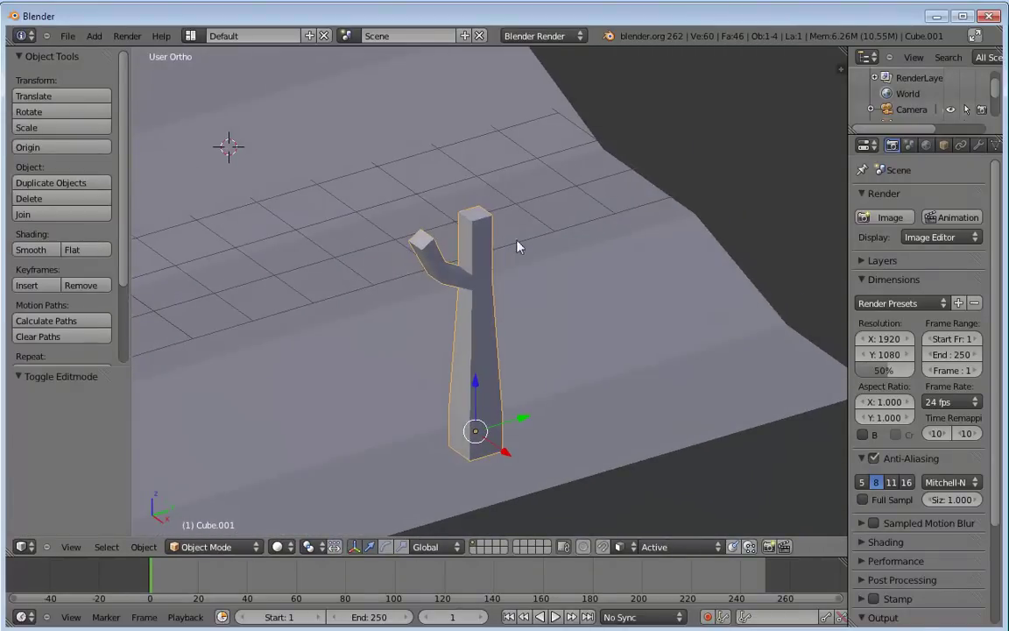
# Step: Extrude a root from the bottom block's left face, shrink it to 0.481 and drop its tip to the ground
pyautogui.press('Tab')
pyautogui.rightClick(457, 439)
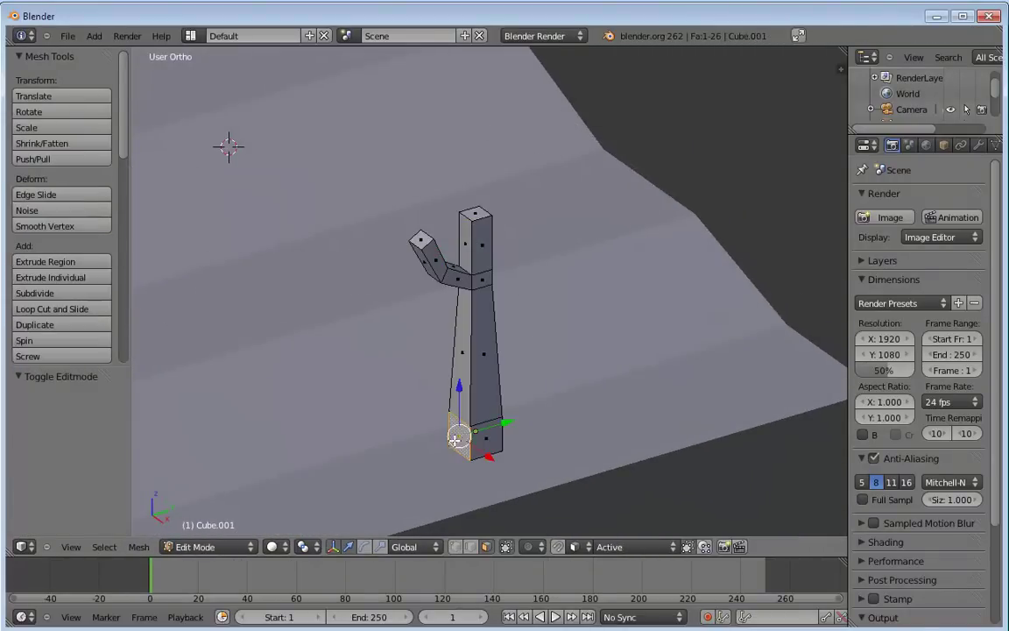
pyautogui.press('e')
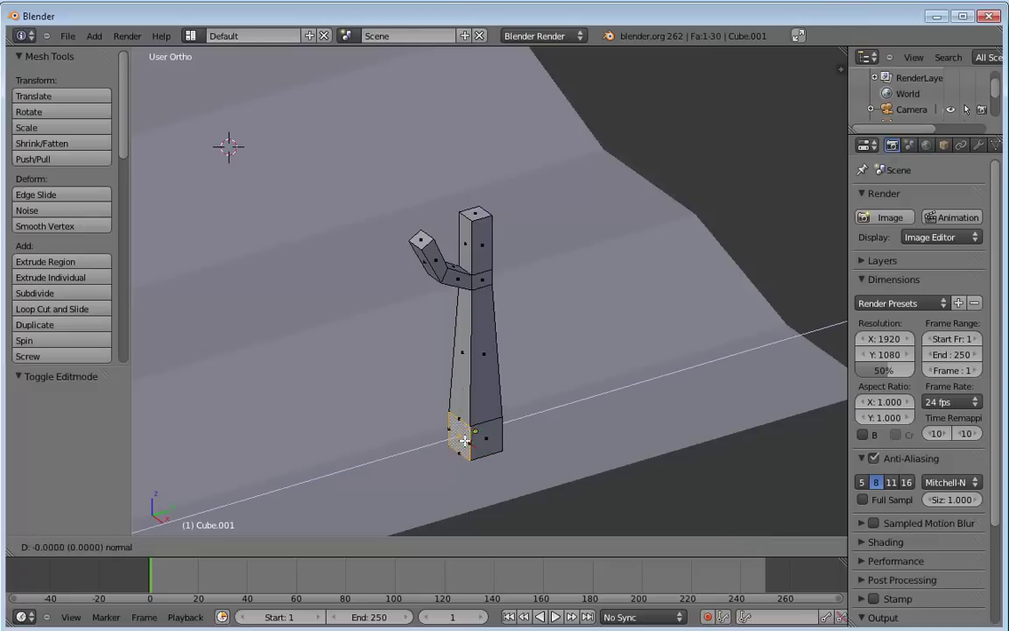
pyautogui.click(425, 438)
pyautogui.press('s')
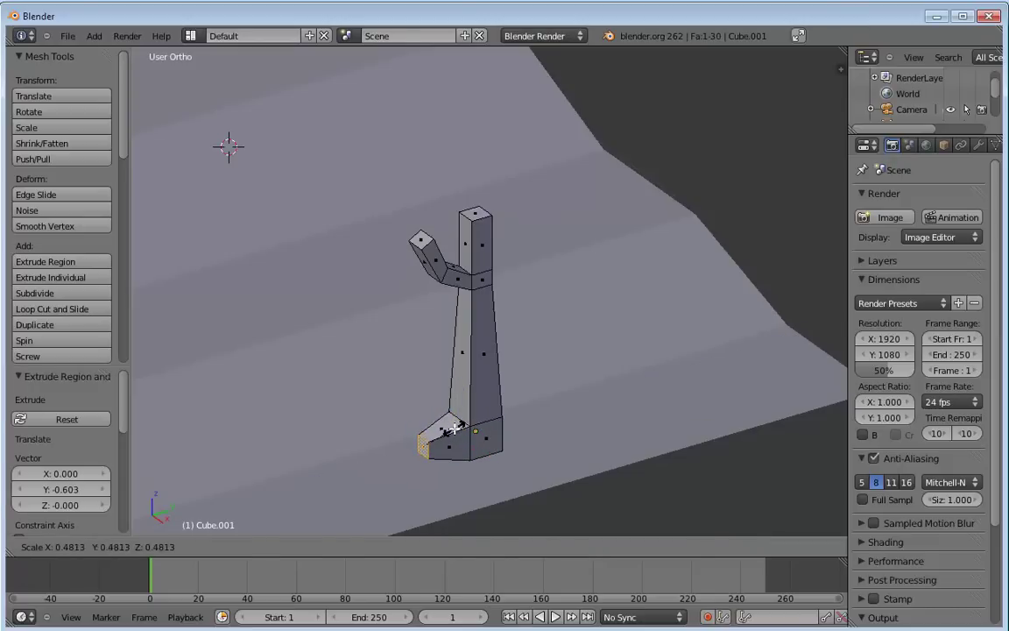
pyautogui.click(411, 398)
pyautogui.press('g')
pyautogui.press('z')
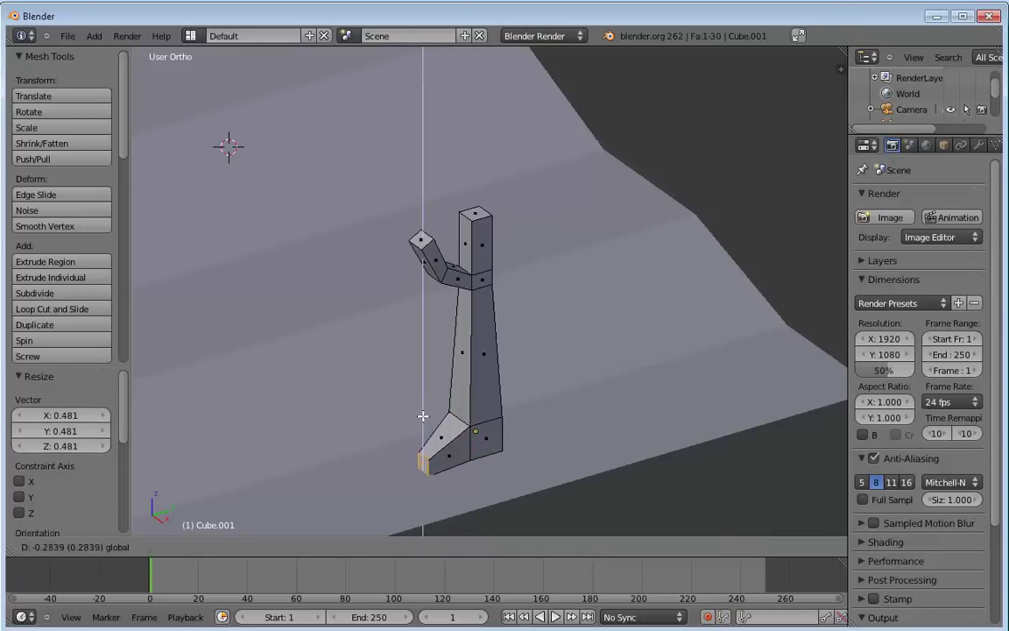
pyautogui.click(423, 416)
pyautogui.press('e')
pyautogui.click(395, 424)
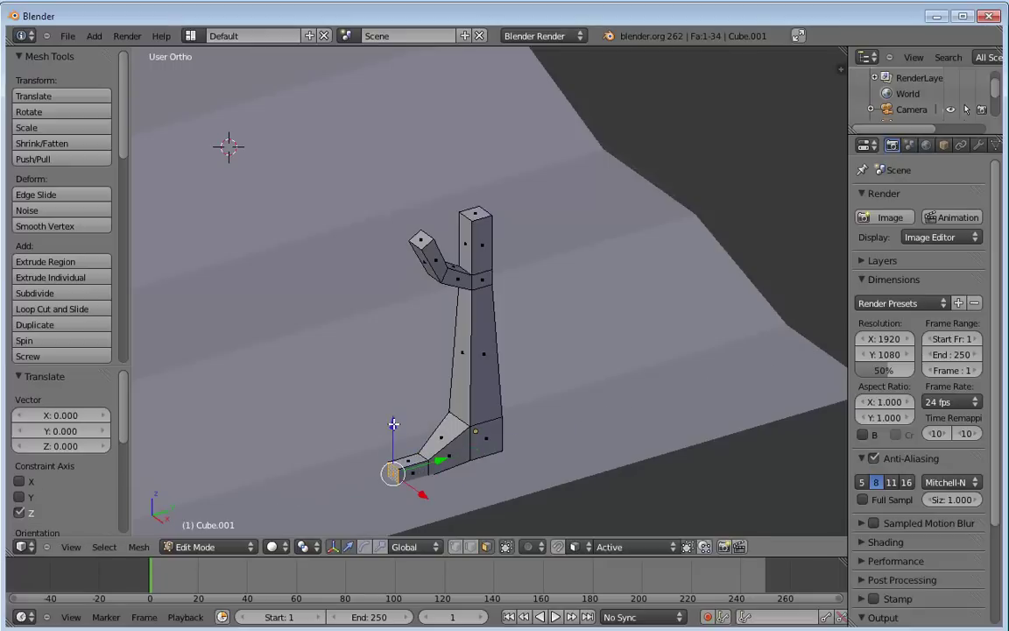
pyautogui.press('g')
pyautogui.press('z')
pyautogui.click(396, 440)
# Step: Grow a second root from the right face, shrinking it and dropping its tip to Z -0.510
pyautogui.moveTo(396, 440); pyautogui.dragTo(447, 429, button='middle')
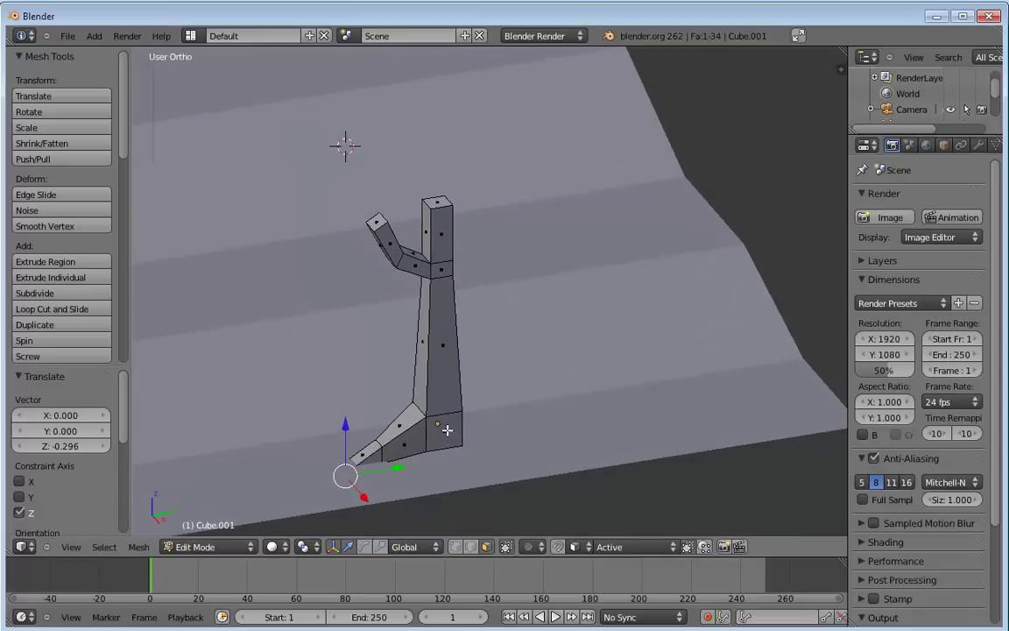
pyautogui.rightClick(447, 429)
pyautogui.press('e')
pyautogui.click(491, 435)
pyautogui.press('s')
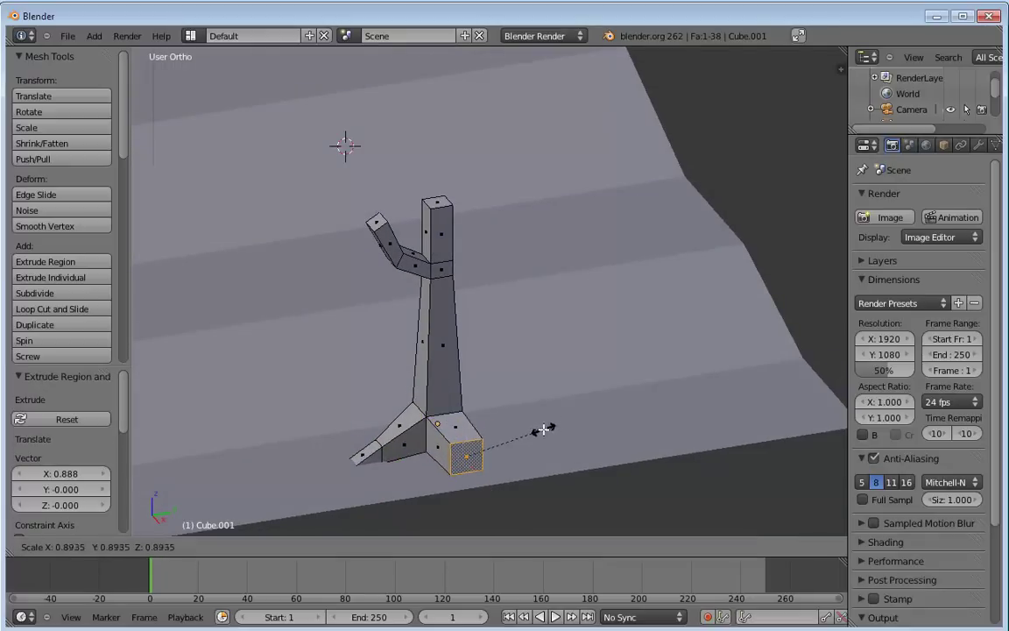
pyautogui.click(522, 439)
pyautogui.press('g')
pyautogui.press('z')
pyautogui.click(497, 416)
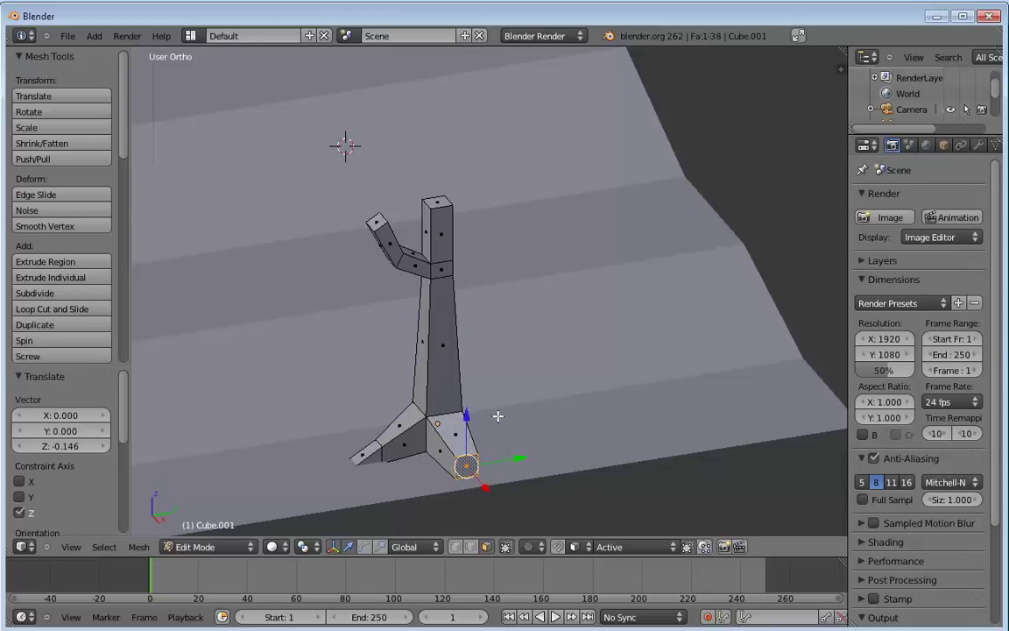
pyautogui.press('e')
pyautogui.click(488, 442)
pyautogui.press('g')
pyautogui.press('z')
pyautogui.click(488, 476)
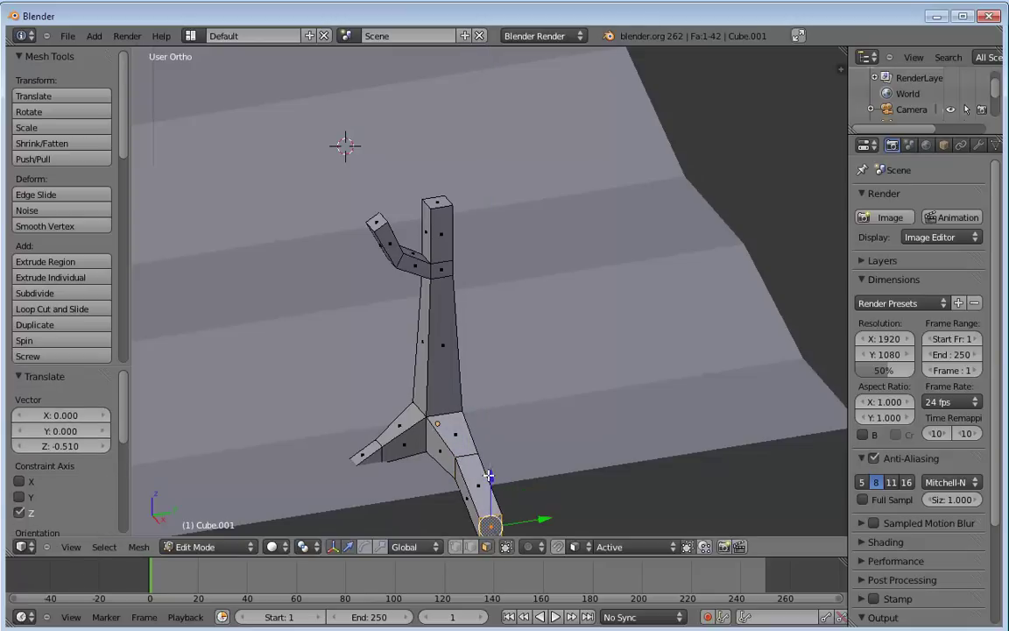
# Step: Extrude a third root block outward from another side face of the base and lower it
pyautogui.press('Tab')
pyautogui.moveTo(561, 442); pyautogui.dragTo(353, 390, button='middle')
pyautogui.press('Tab')
pyautogui.rightClick(344, 390)
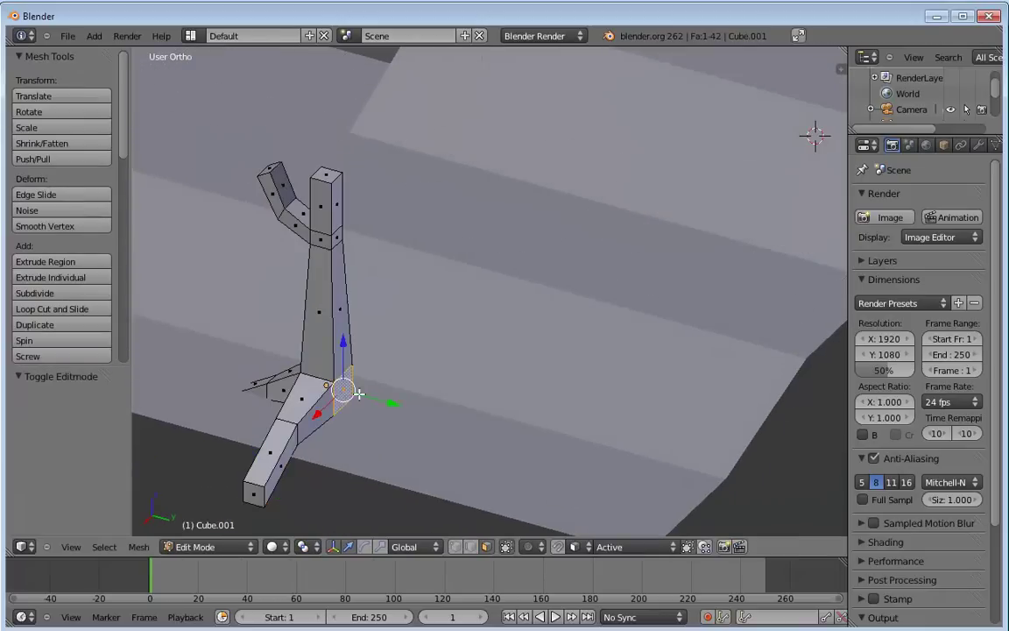
pyautogui.press('e')
pyautogui.click(372, 386)
pyautogui.press('e')
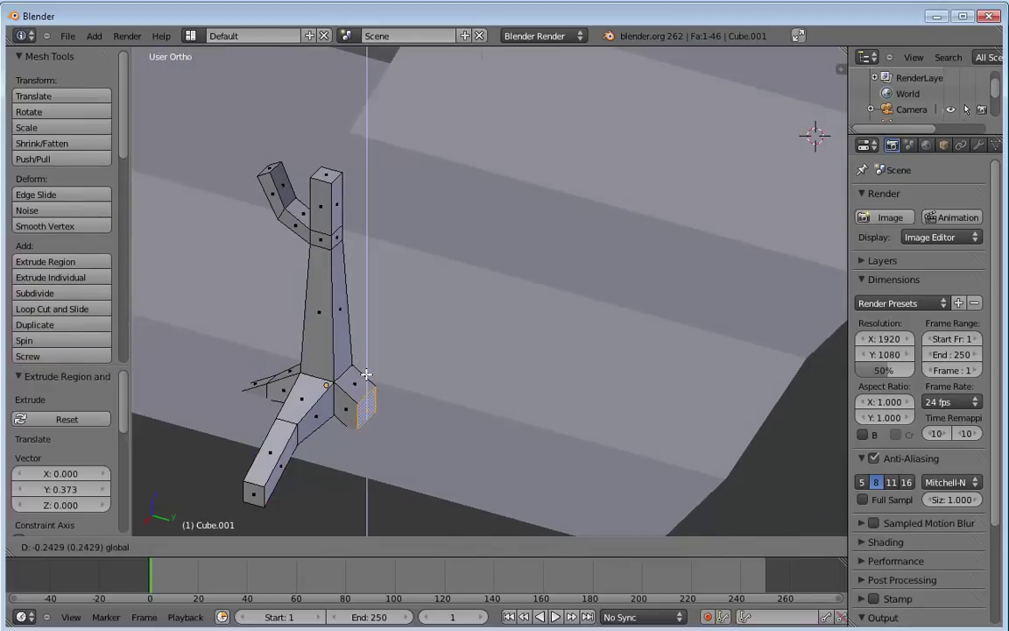
pyautogui.click(366, 375)
# Step: Extend the third root, shrinking its tip to 0.432 and lowering it toward the ground
pyautogui.press('e')
pyautogui.click(435, 404)
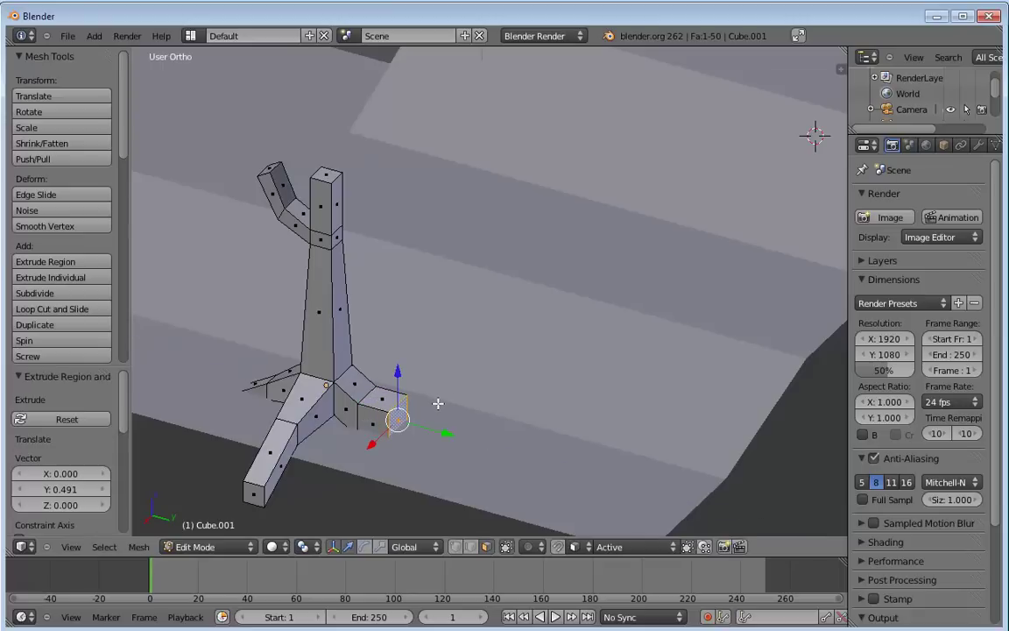
pyautogui.press('s')
pyautogui.click(383, 385)
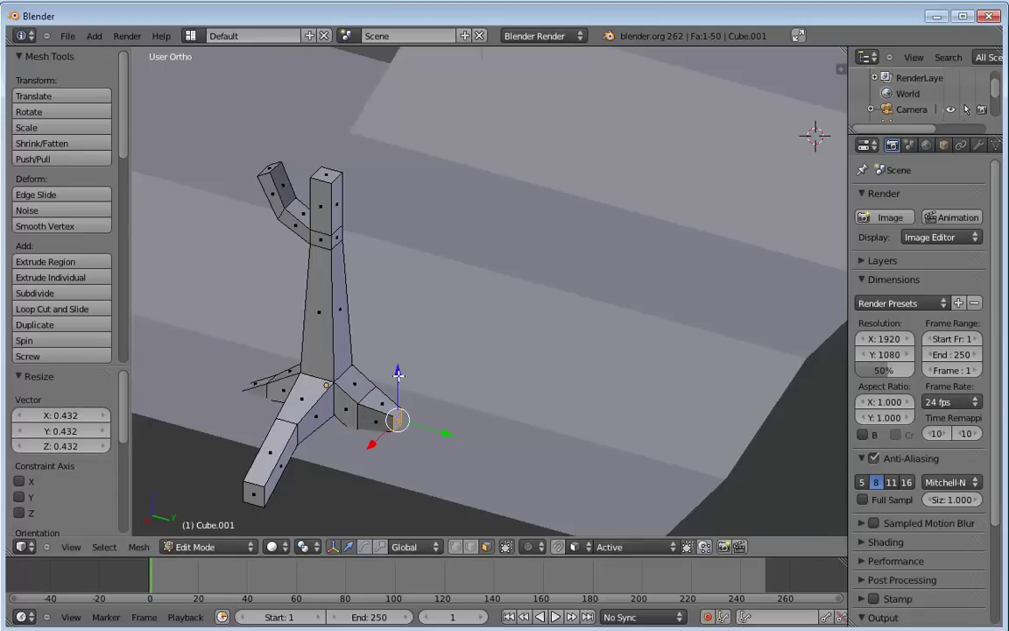
pyautogui.press('e')
pyautogui.rightClick(421, 382)
pyautogui.press('g')
pyautogui.press('z')
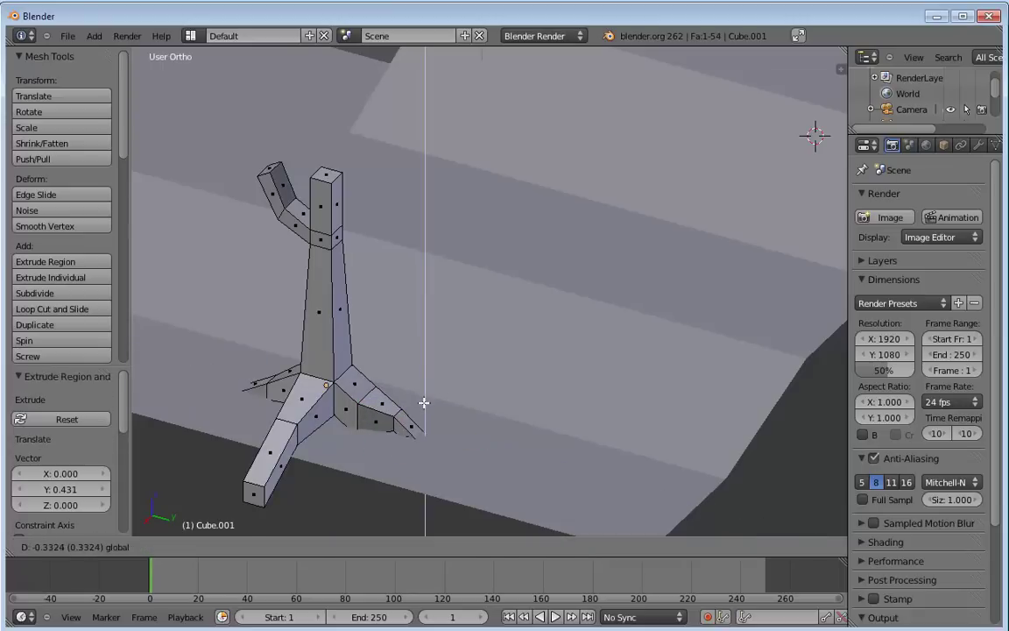
pyautogui.click(422, 387)
# Step: Extrude a fourth root from the remaining side face, nudging it down and outward
pyautogui.press('Tab')
pyautogui.moveTo(480, 364); pyautogui.dragTo(360, 412, button='middle')
pyautogui.press('Tab')
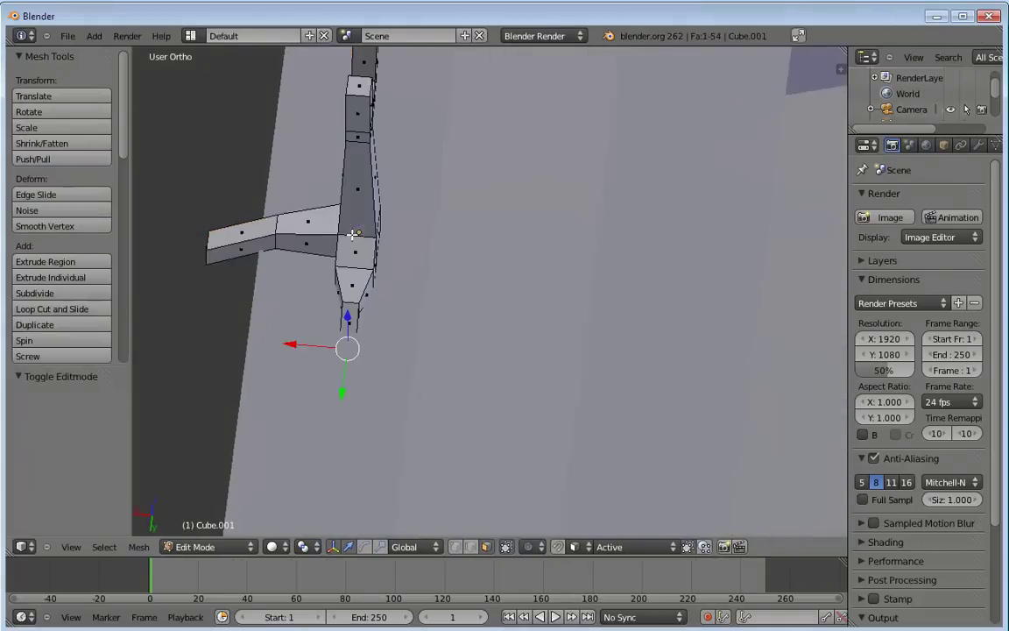
pyautogui.moveTo(383, 242); pyautogui.dragTo(357, 243, button='middle')
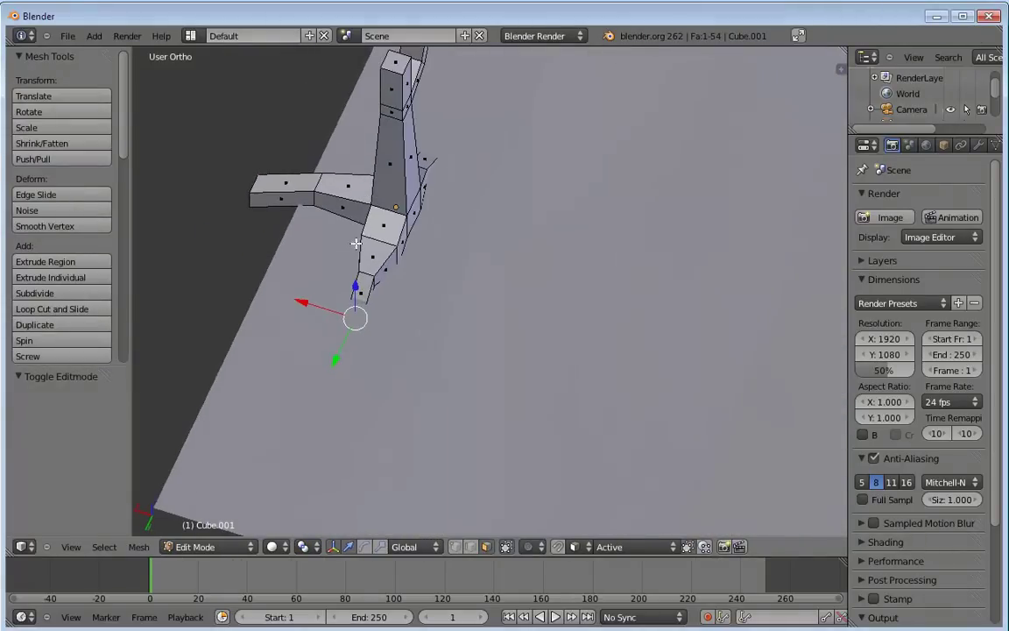
pyautogui.click(413, 214)
pyautogui.press('e')
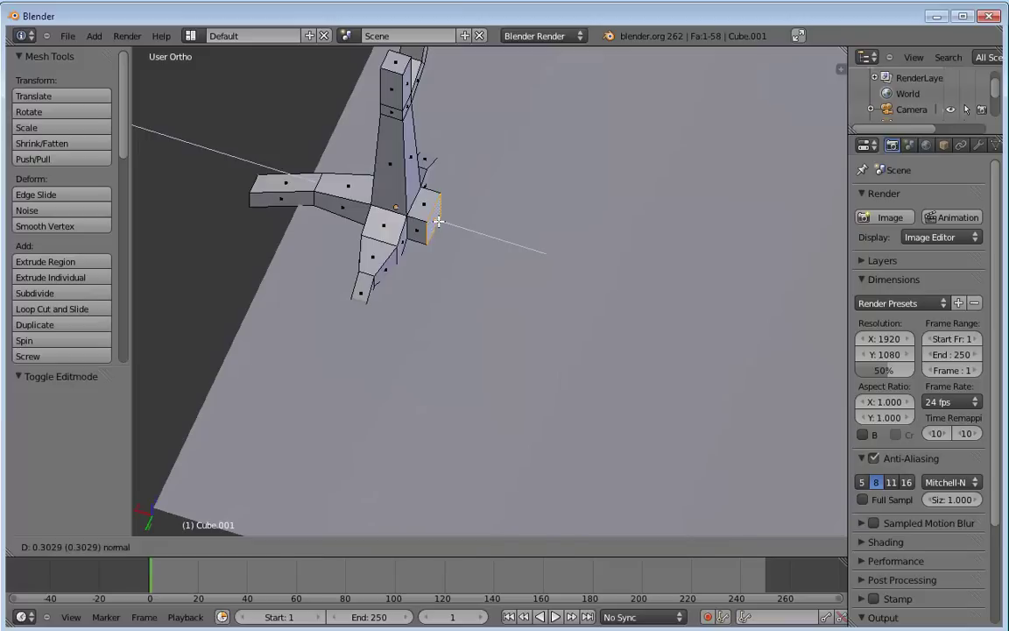
pyautogui.click(436, 217)
pyautogui.press('g')
pyautogui.click(443, 219)
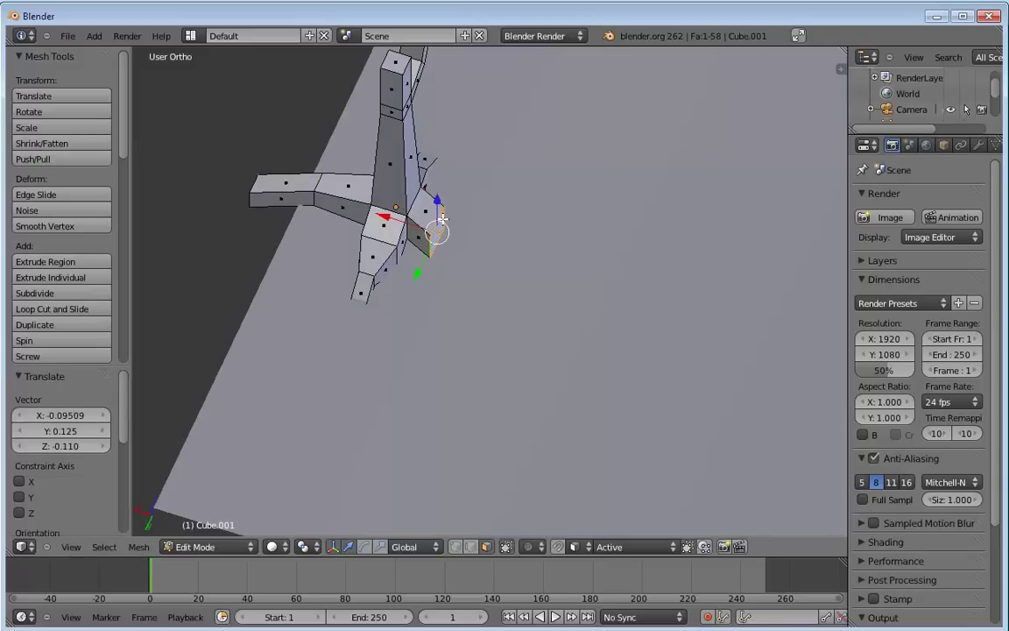
# Step: Extend the fourth root down to the ground with a shrunken tip, then view from the right
pyautogui.moveTo(444, 222); pyautogui.dragTo(454, 244, button='middle')
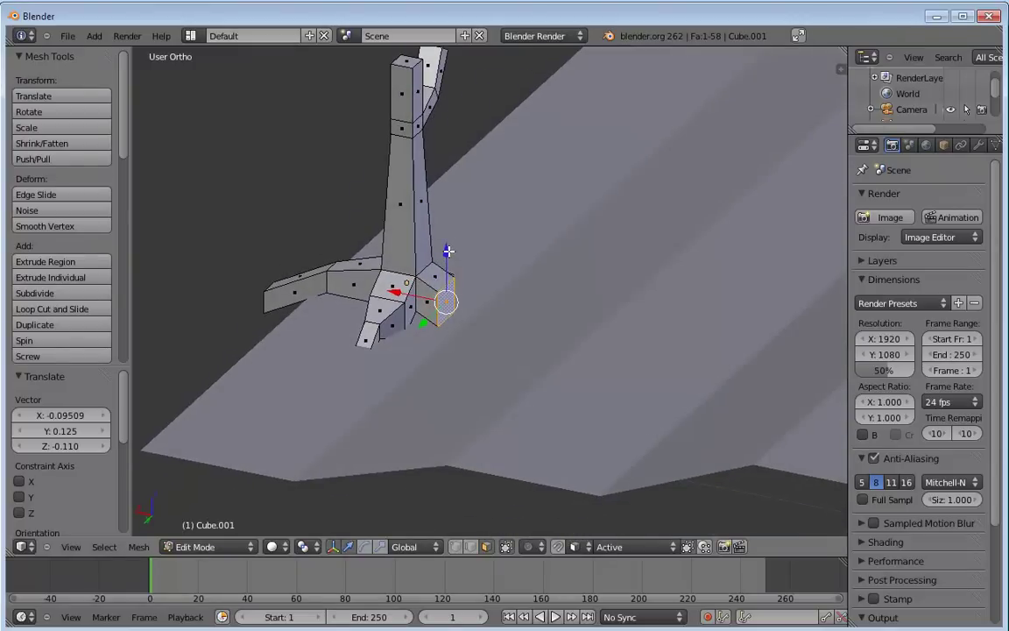
pyautogui.press('e')
pyautogui.click(473, 254)
pyautogui.moveTo(467, 256); pyautogui.dragTo(467, 301)
pyautogui.press('s')
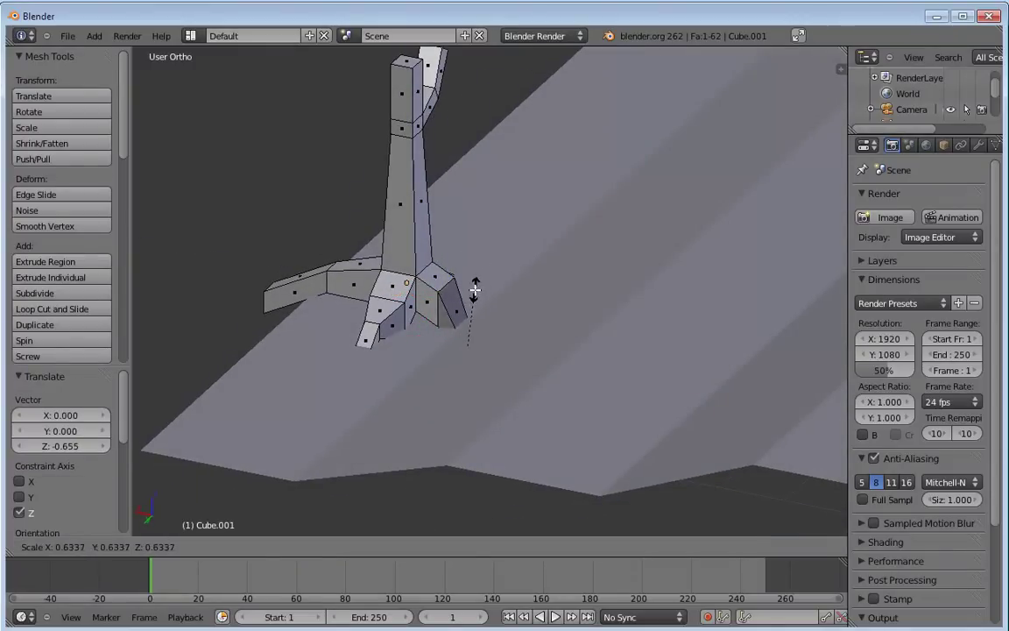
pyautogui.click(486, 285)
pyautogui.moveTo(565, 288); pyautogui.dragTo(442, 293, button='middle')
pyautogui.press('Tab')
pyautogui.press('Tab')
pyautogui.press('KP_3')
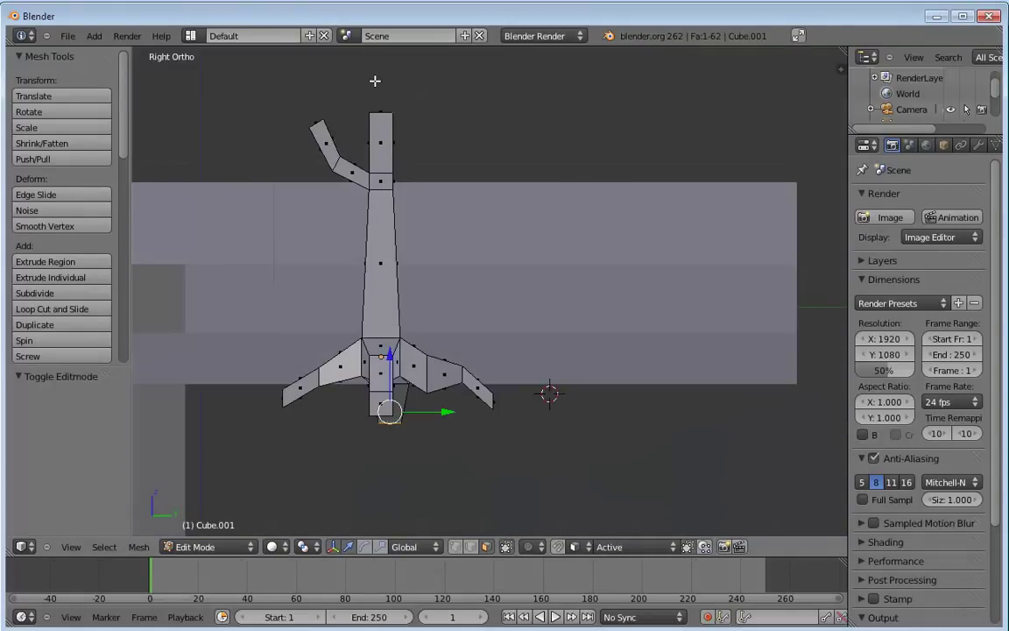
# Step: Add a cube, slide it along X above the trunk and enlarge it to 1.411
pyautogui.hotkey('shift', 'a')
pyautogui.click(351, 79)
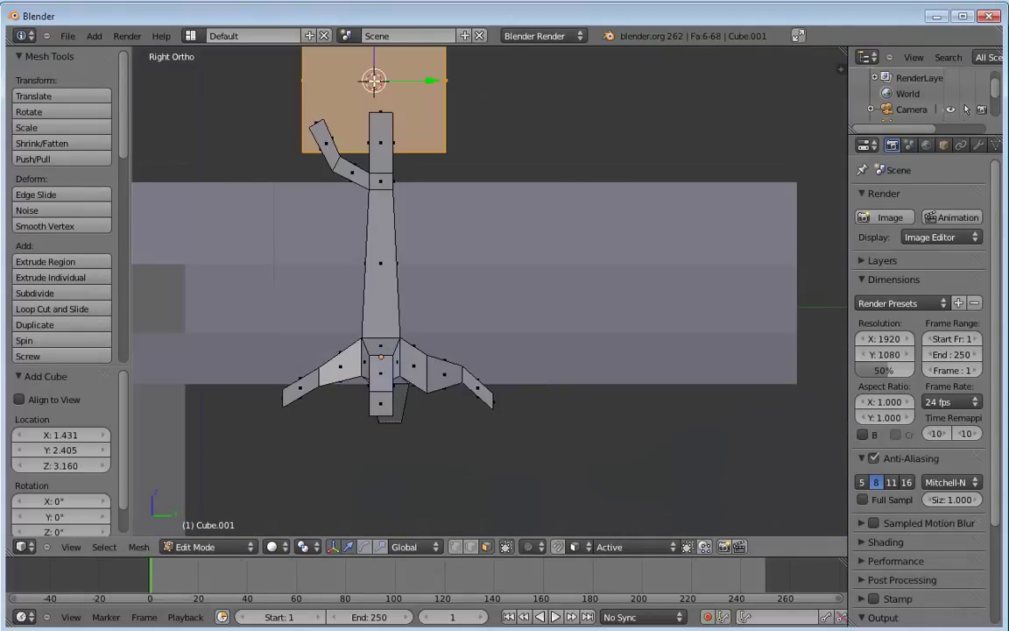
pyautogui.keyDown('shift'); pyautogui.moveTo(409, 177); pyautogui.dragTo(474, 351, button='middle'); pyautogui.keyUp('shift')
pyautogui.press('KP_1')
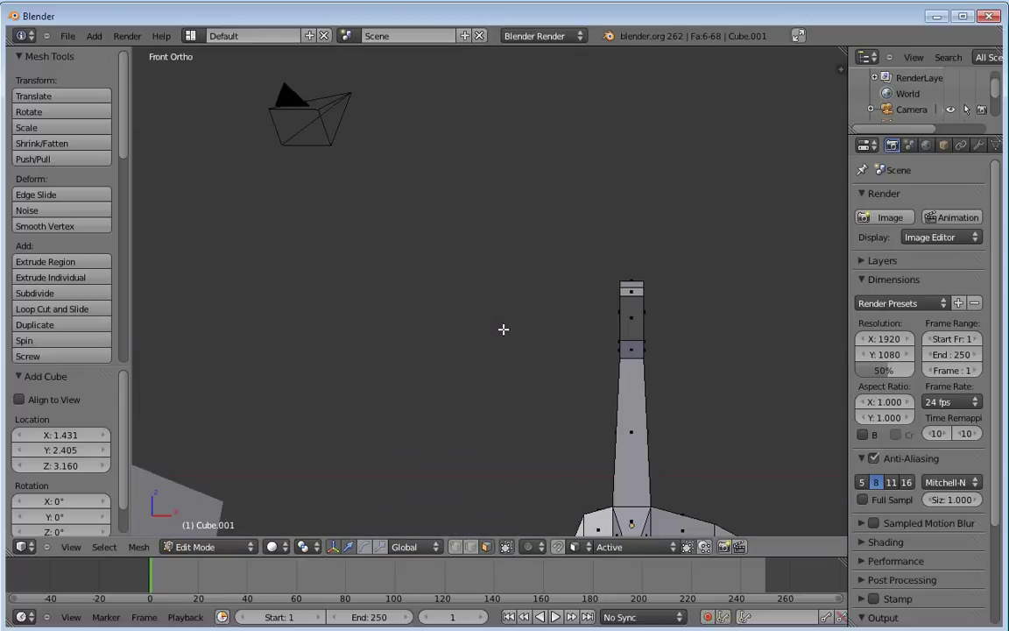
pyautogui.scroll(-6, 517, 331)
pyautogui.press('g')
pyautogui.press('x')
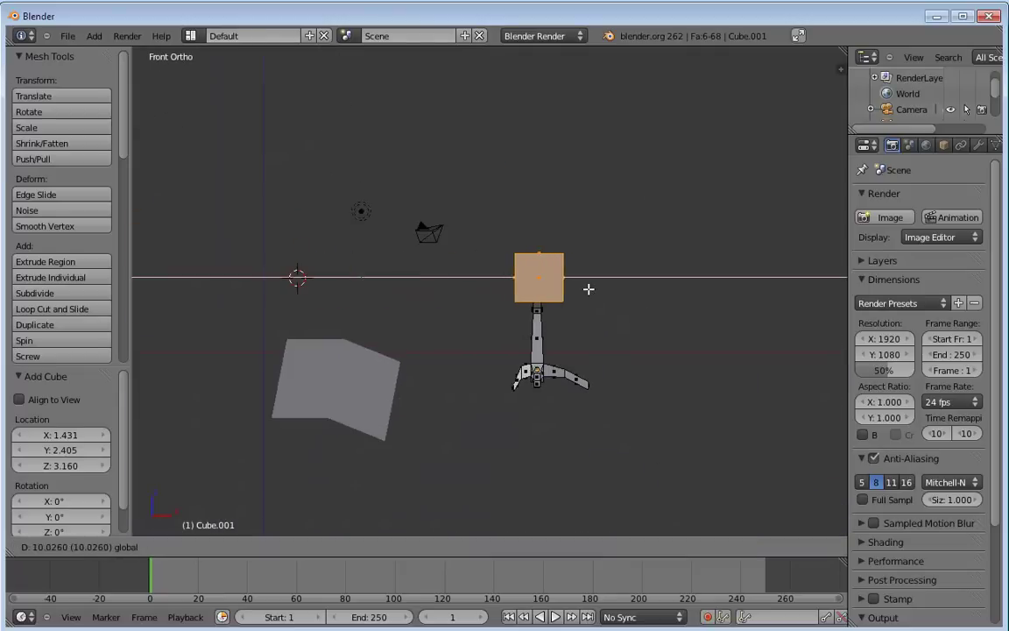
pyautogui.click(584, 288)
pyautogui.press('s')
pyautogui.click(677, 272)
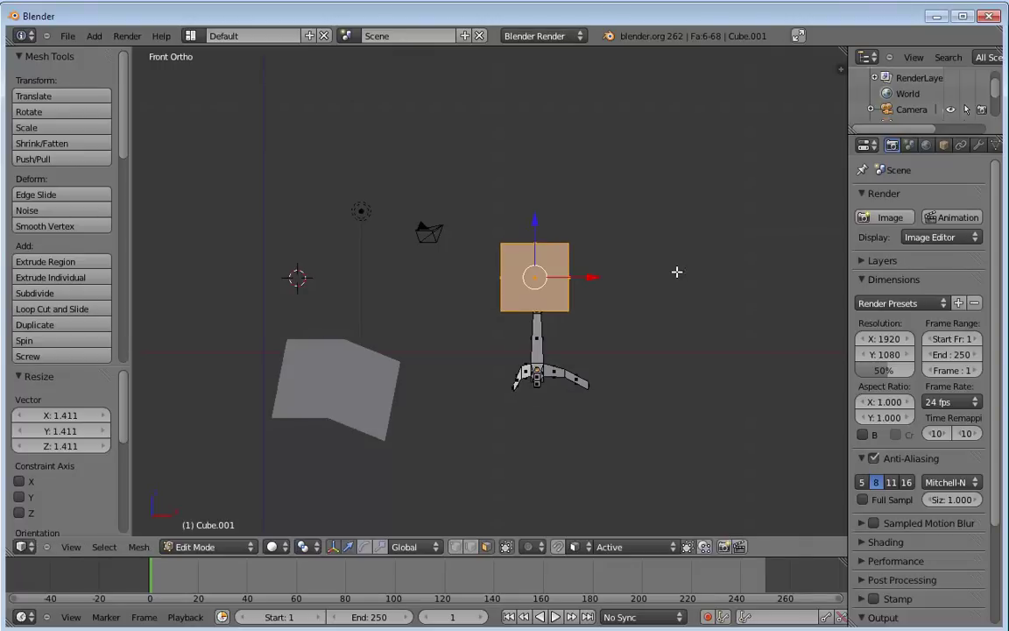
pyautogui.press('f')
pyautogui.press('g')
pyautogui.click(627, 288)
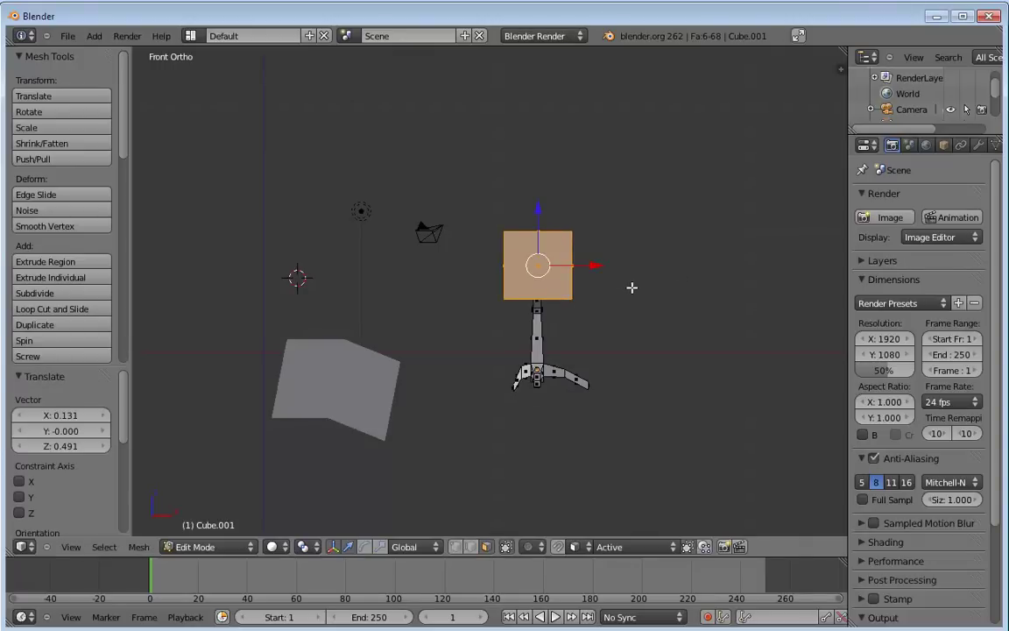
# Step: Shrink the head cube to 0.670 and seat it on top of the trunk
pyautogui.moveTo(632, 287); pyautogui.dragTo(505, 260, button='middle')
pyautogui.scroll(4, 507, 394)
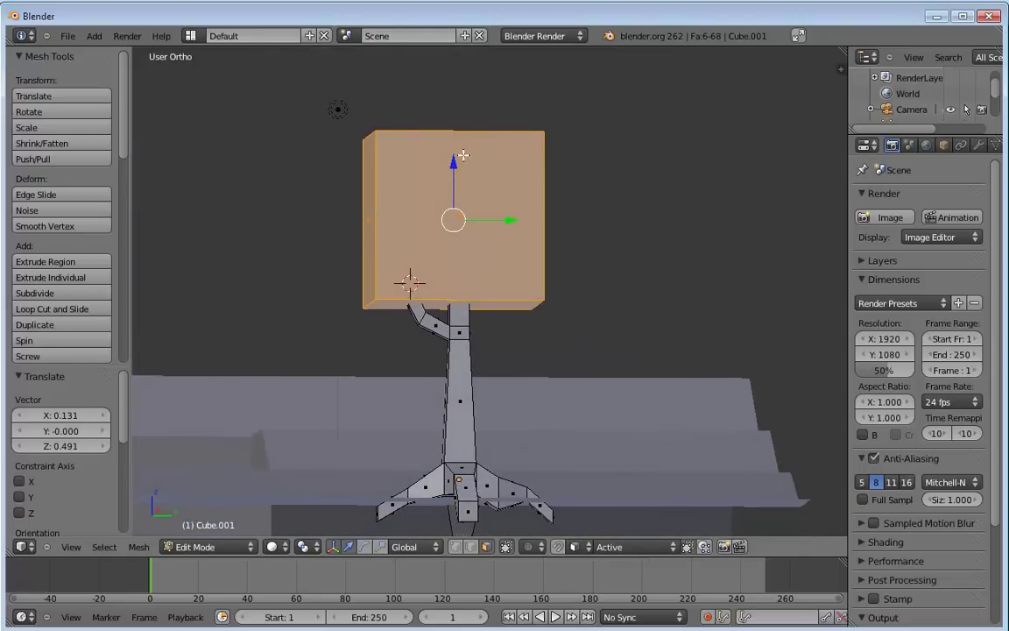
pyautogui.moveTo(463, 155); pyautogui.dragTo(455, 180)
pyautogui.moveTo(367, 340); pyautogui.dragTo(492, 284, button='middle')
pyautogui.press('s')
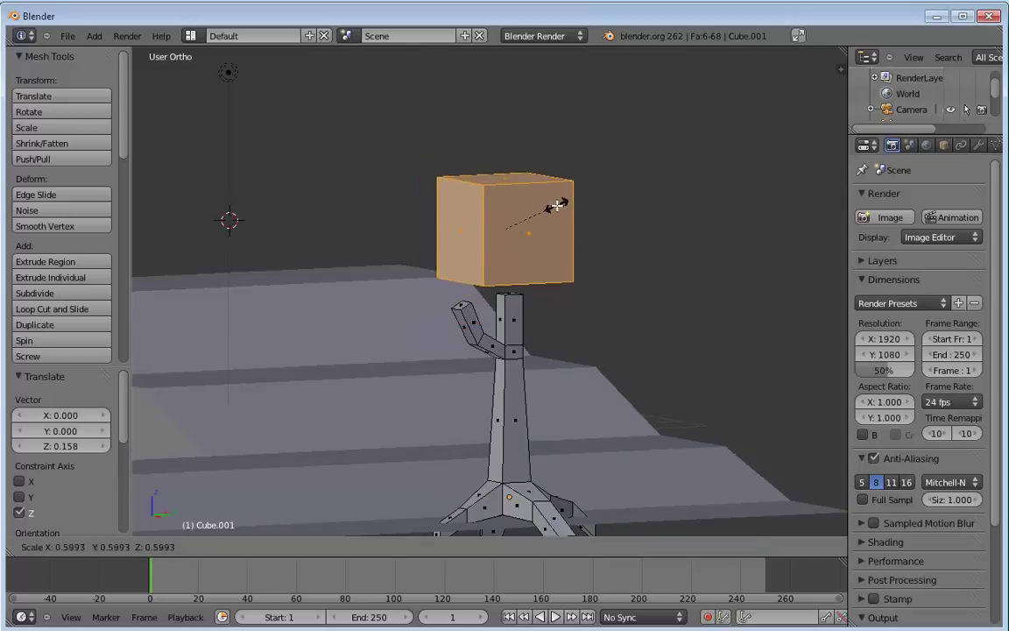
pyautogui.click(559, 202)
pyautogui.moveTo(506, 177); pyautogui.dragTo(525, 212)
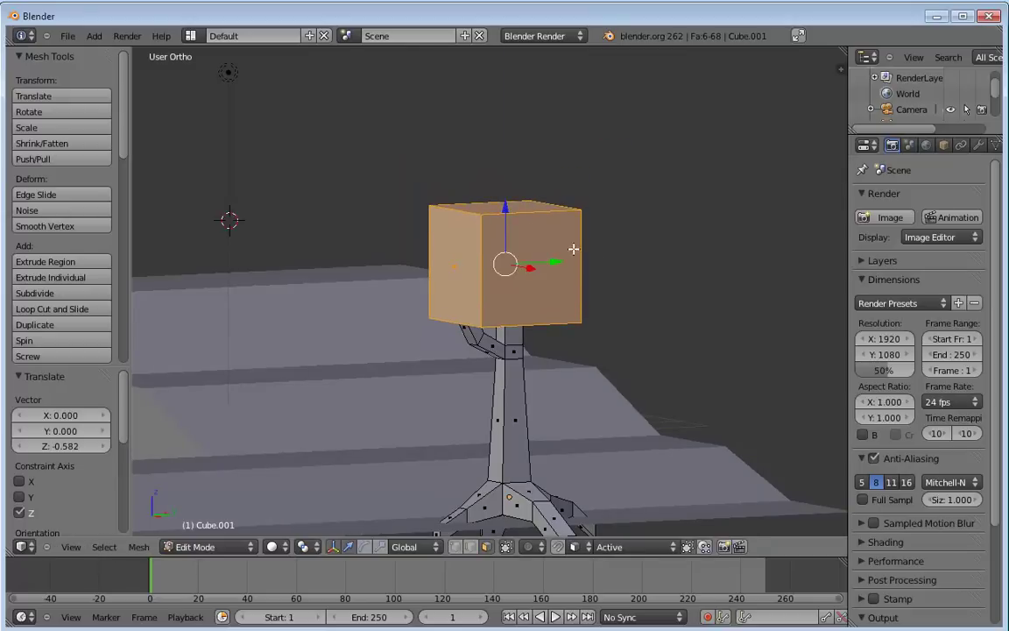
# Step: Duplicate the head's side block as a small ear, slide it along Y, and copy it to the other side
pyautogui.hotkey('shift', 'd')
pyautogui.click(615, 227)
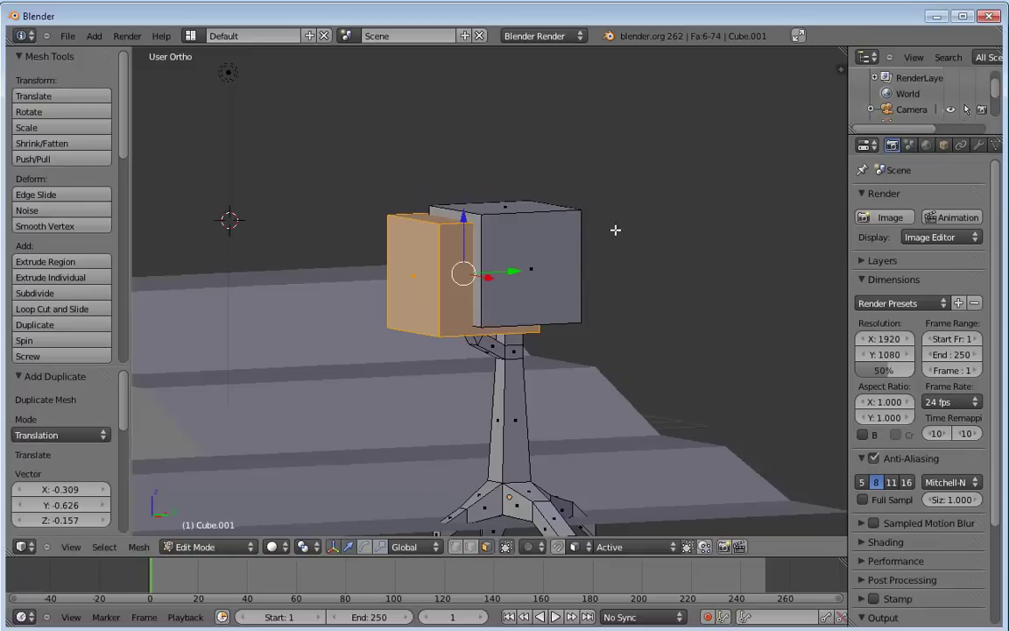
pyautogui.press('s')
pyautogui.click(531, 255)
pyautogui.moveTo(529, 254); pyautogui.dragTo(491, 273)
pyautogui.moveTo(491, 273); pyautogui.dragTo(423, 336, button='middle')
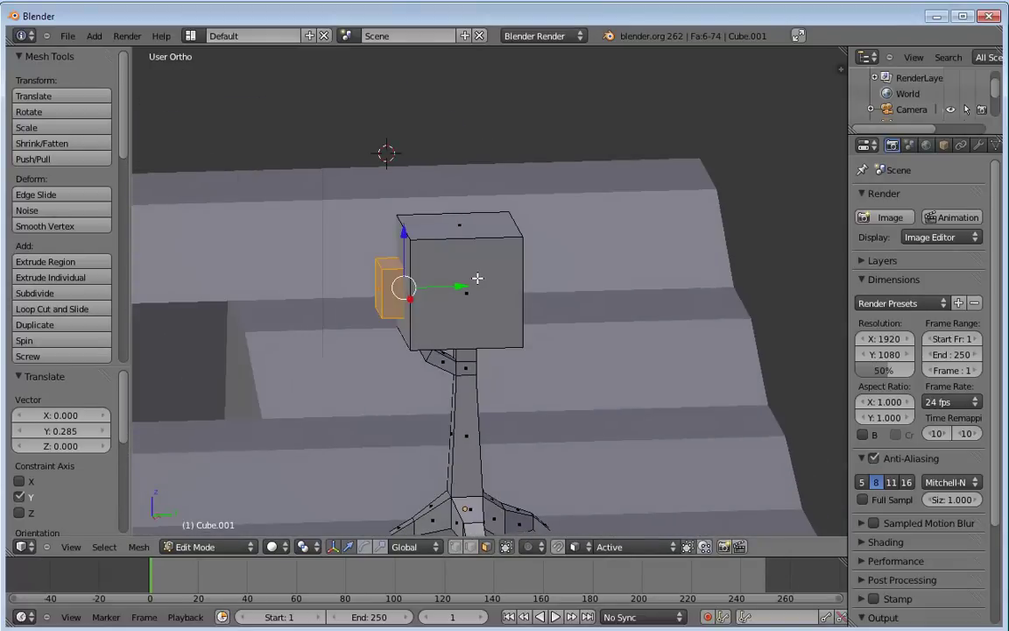
pyautogui.hotkey('shift', 'd')
pyautogui.click(582, 298)
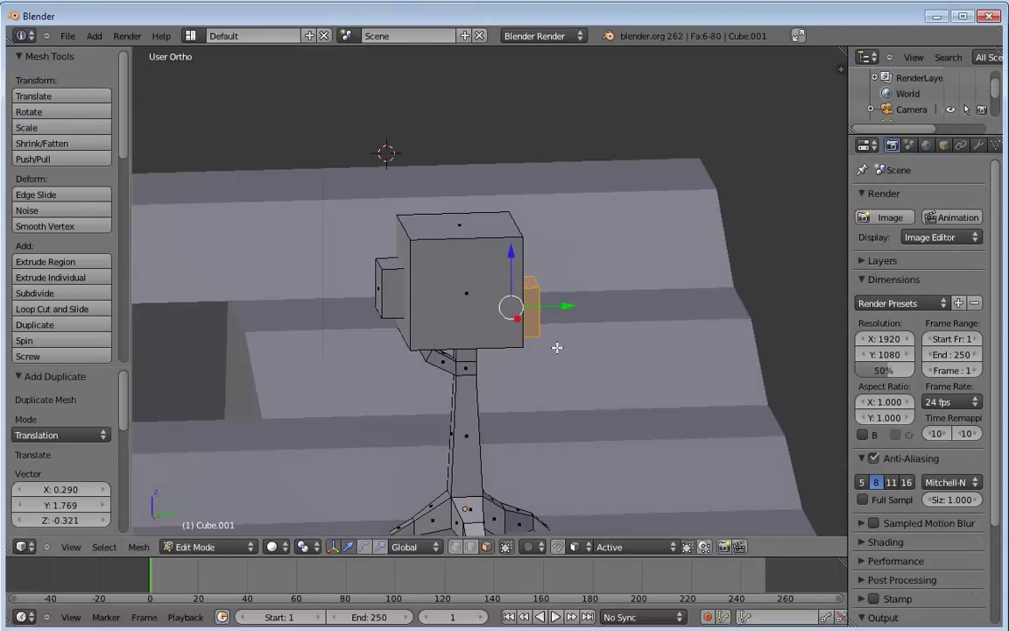
pyautogui.press('Tab')
pyautogui.moveTo(613, 403); pyautogui.dragTo(398, 339, button='middle')
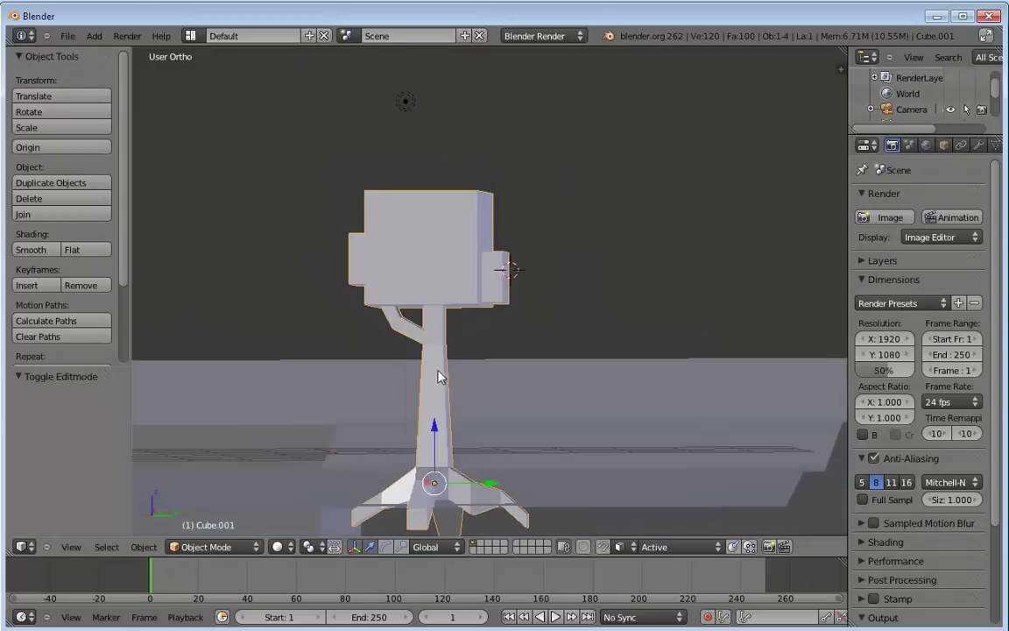
# Step: In Object Mode, set the snap target to Center and drop the figure onto the terrain
pyautogui.click(237, 548)
pyautogui.click(205, 532)
pyautogui.moveTo(421, 473); pyautogui.dragTo(434, 367, button='middle')
pyautogui.scroll(1, 492, 391)
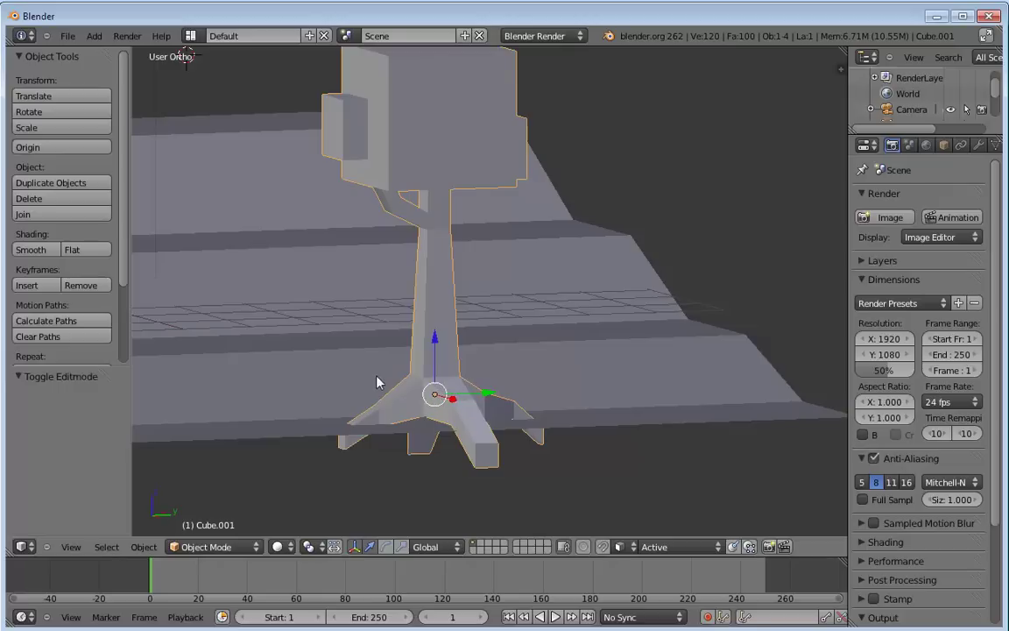
pyautogui.moveTo(377, 382); pyautogui.dragTo(628, 527, button='middle')
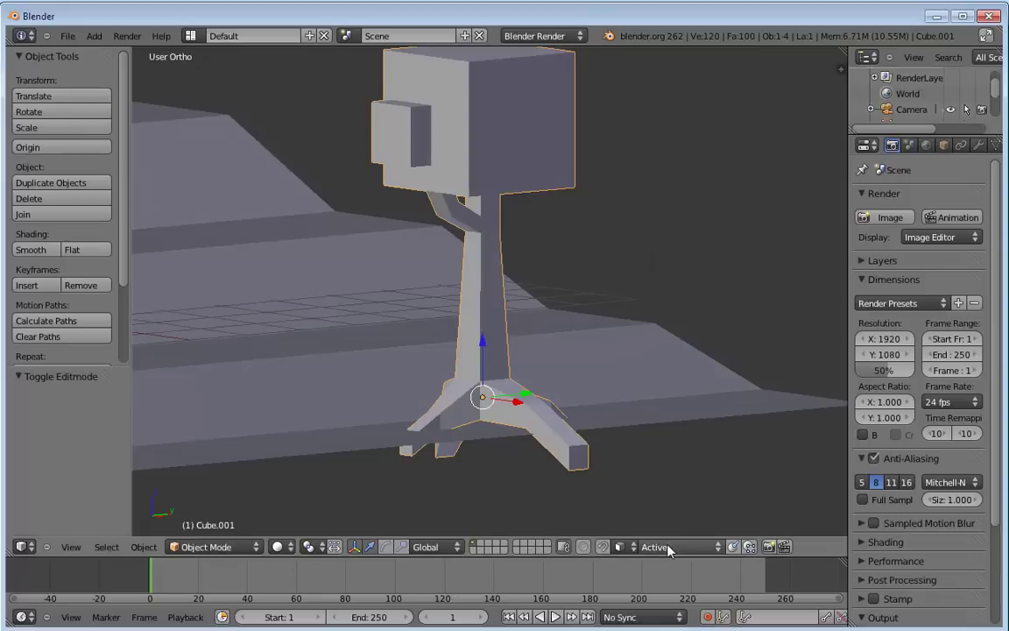
pyautogui.click(670, 546)
pyautogui.click(667, 515)
pyautogui.scroll(-3, 403, 406)
pyautogui.moveTo(405, 407); pyautogui.dragTo(453, 362, button='middle')
pyautogui.scroll(3, 453, 362)
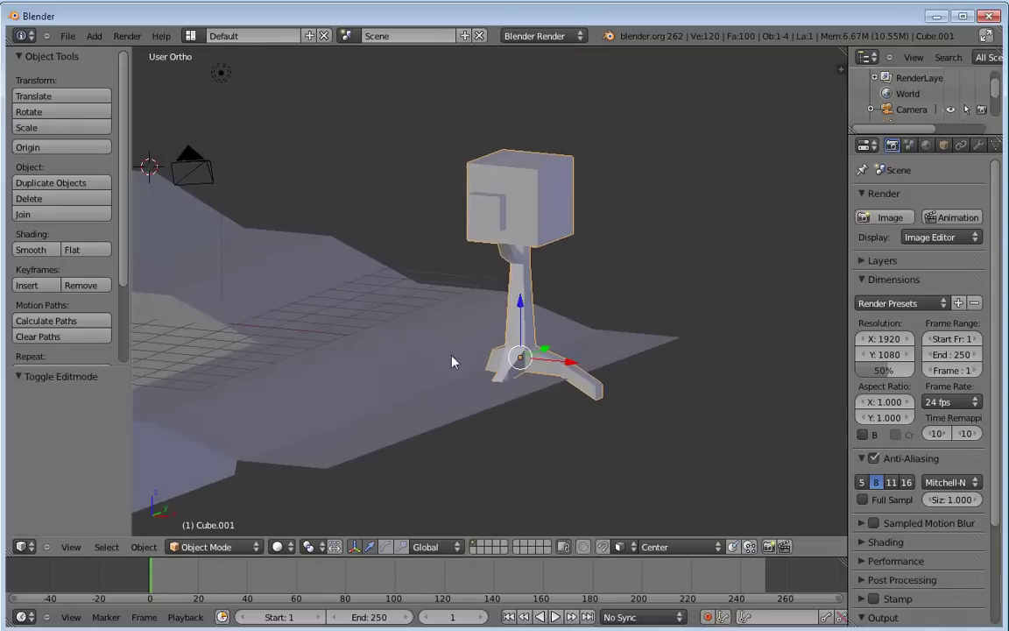
pyautogui.press('g')
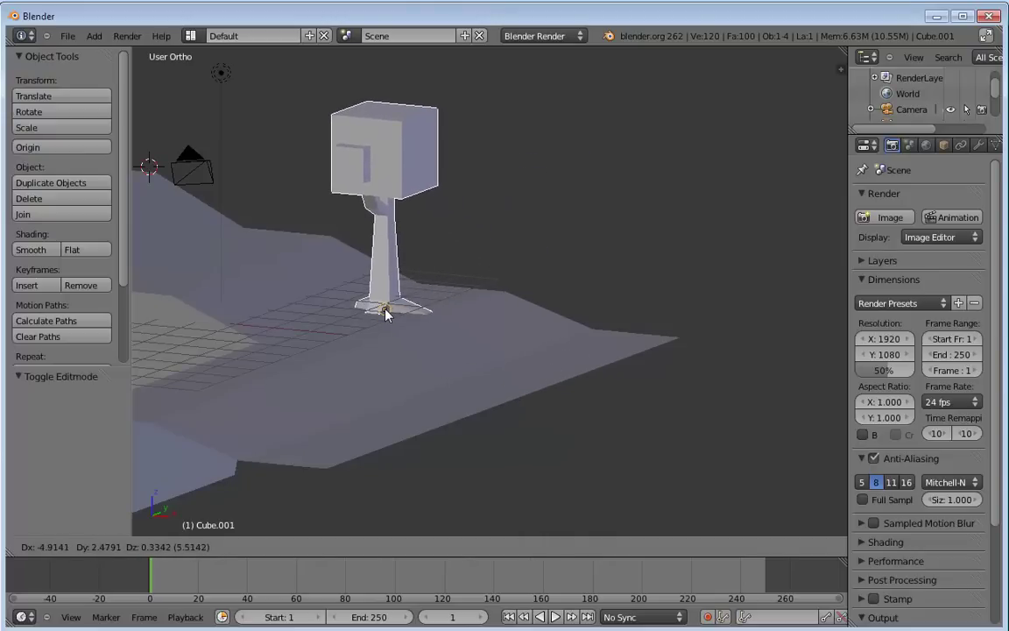
pyautogui.click(387, 312)
# Step: Change the snap target to Closest and reposition the figure on the slope
pyautogui.moveTo(606, 239); pyautogui.dragTo(518, 266, button='middle')
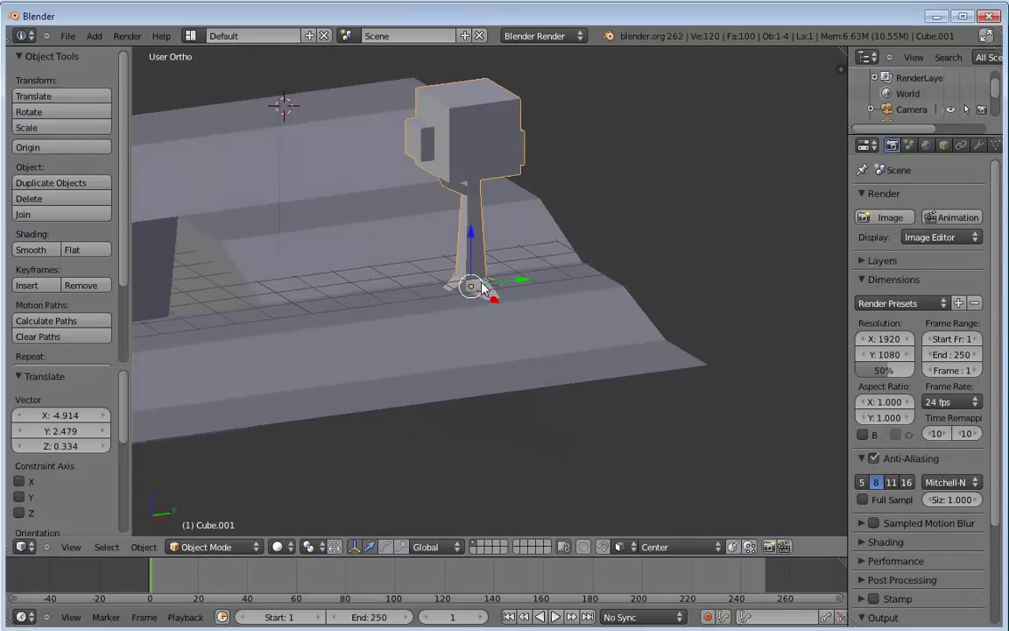
pyautogui.scroll(6, 508, 291)
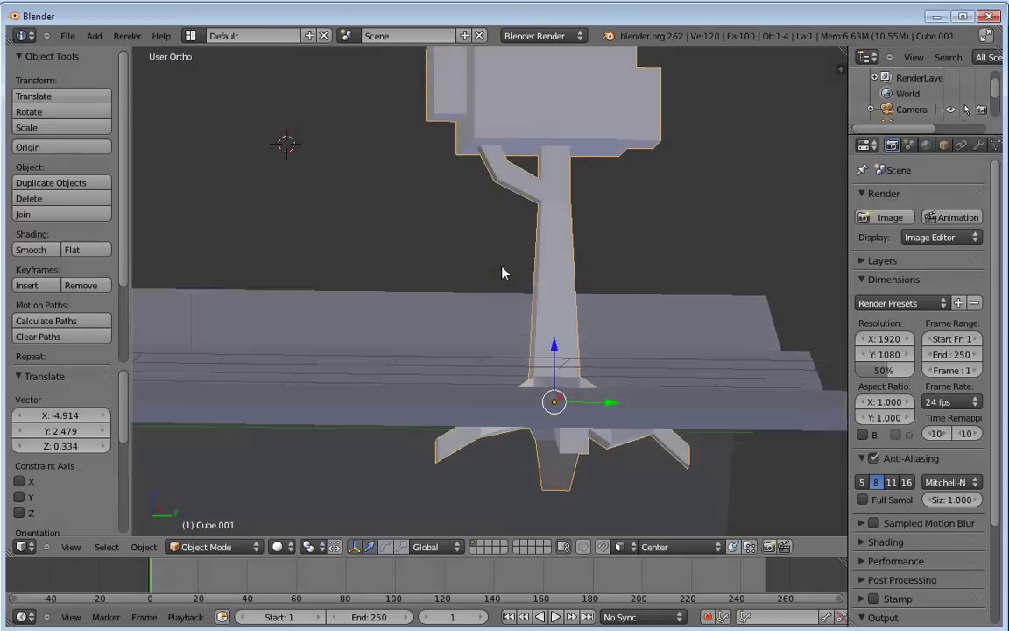
pyautogui.moveTo(502, 272); pyautogui.dragTo(592, 415, button='middle')
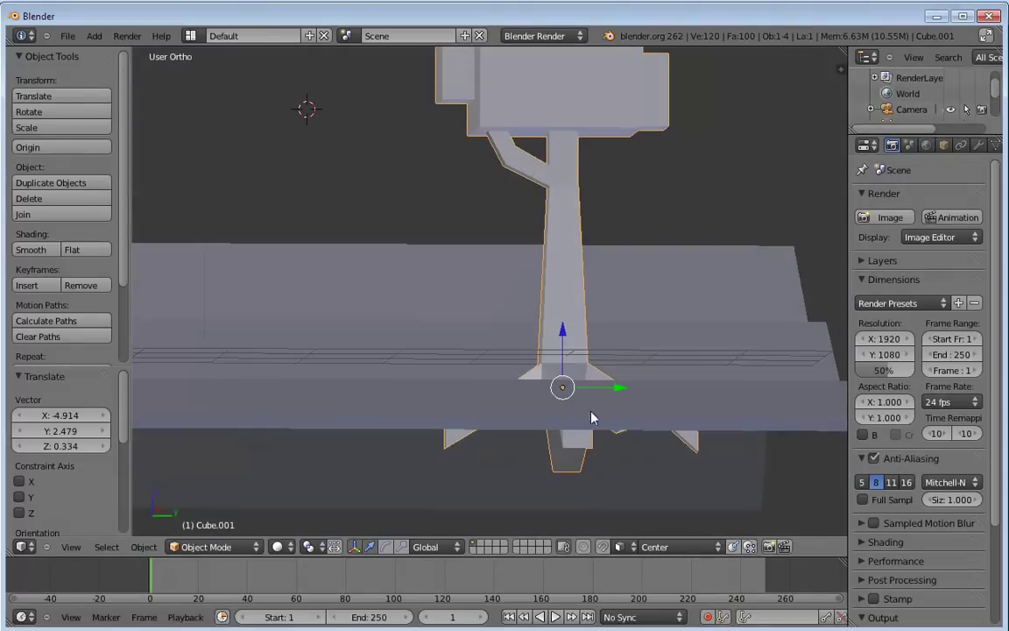
pyautogui.click(674, 547)
pyautogui.click(665, 532)
pyautogui.press('g')
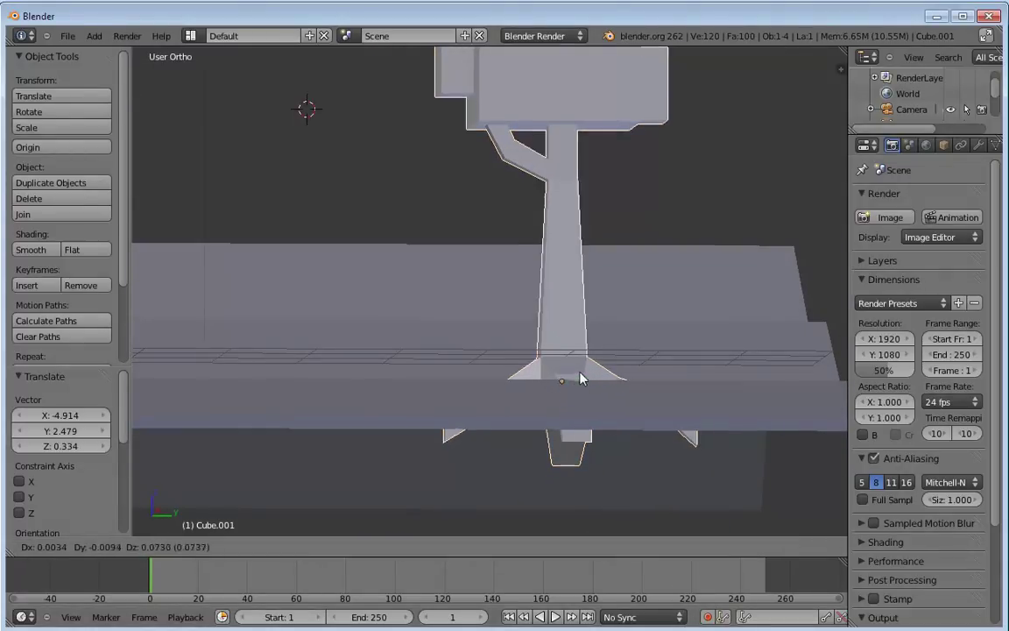
pyautogui.click(618, 368)
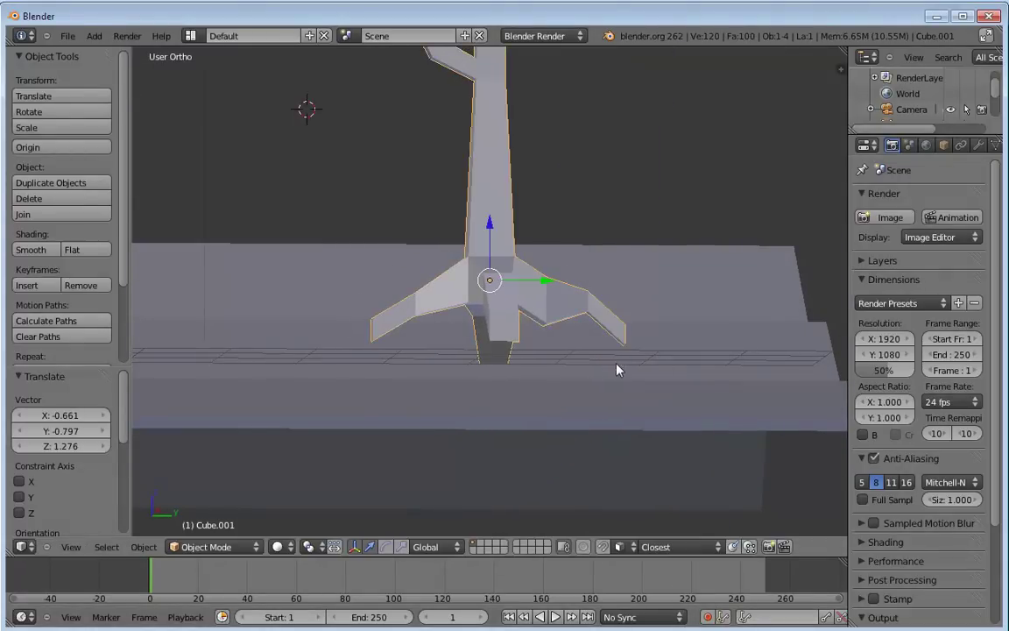
pyautogui.moveTo(620, 367); pyautogui.dragTo(584, 429, button='middle')
pyautogui.press('g')
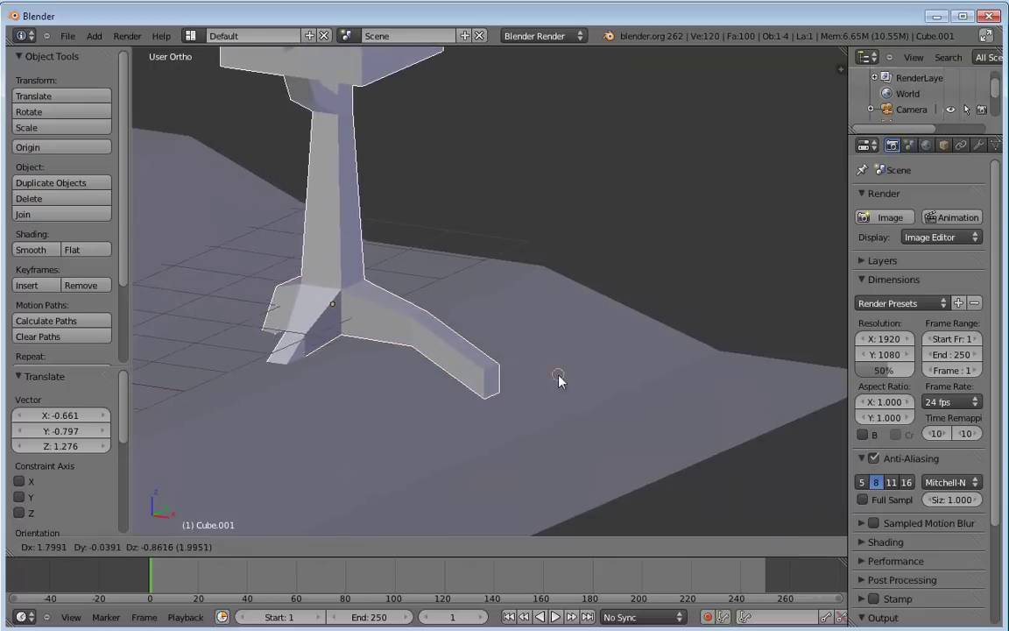
pyautogui.click(342, 272)
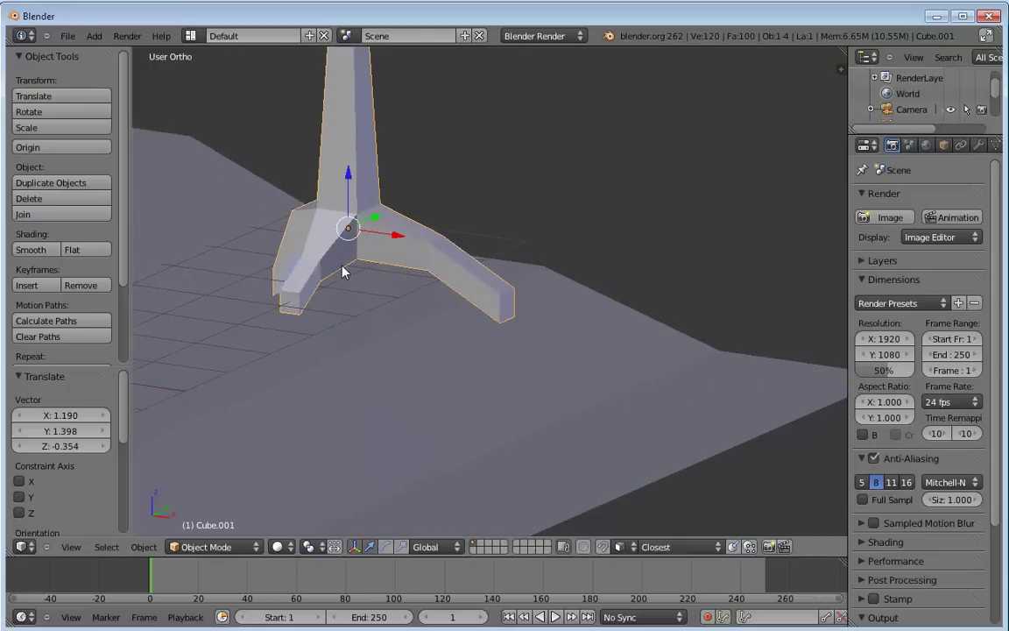
# Step: Switch snapping back to Center and set the figure's base on the ground
pyautogui.click(657, 548)
pyautogui.click(670, 514)
pyautogui.press('g')
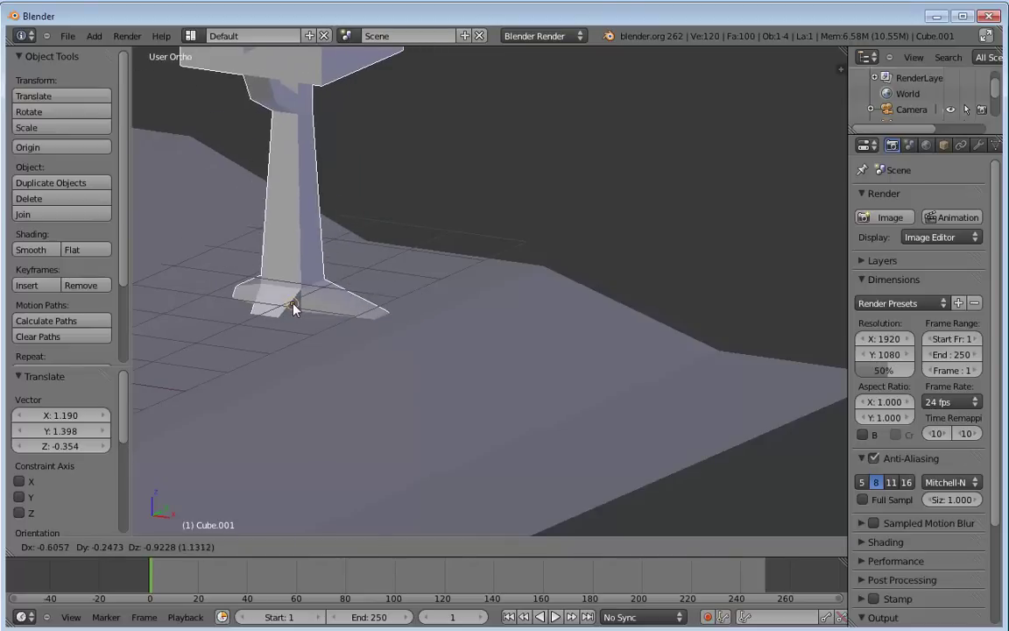
pyautogui.click(316, 310)
pyautogui.moveTo(316, 310); pyautogui.dragTo(467, 312, button='middle')
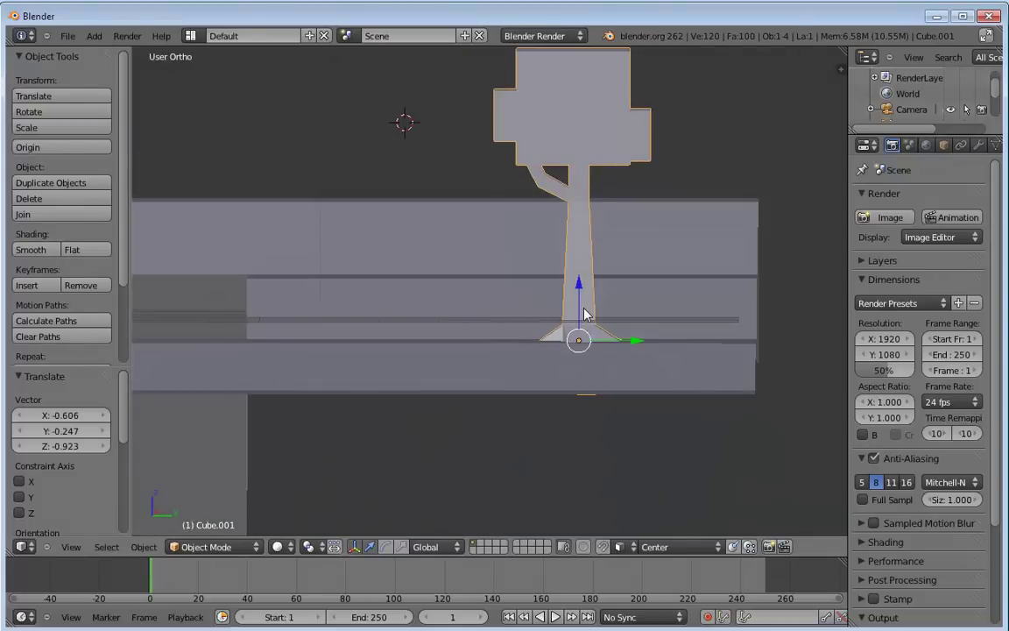
pyautogui.press('Tab')
pyautogui.scroll(-2, 580, 293)
# Step: Select the entire figure mesh, raise it 0.228 on Z, and return to Object Mode
pyautogui.press('a')
pyautogui.press('a')
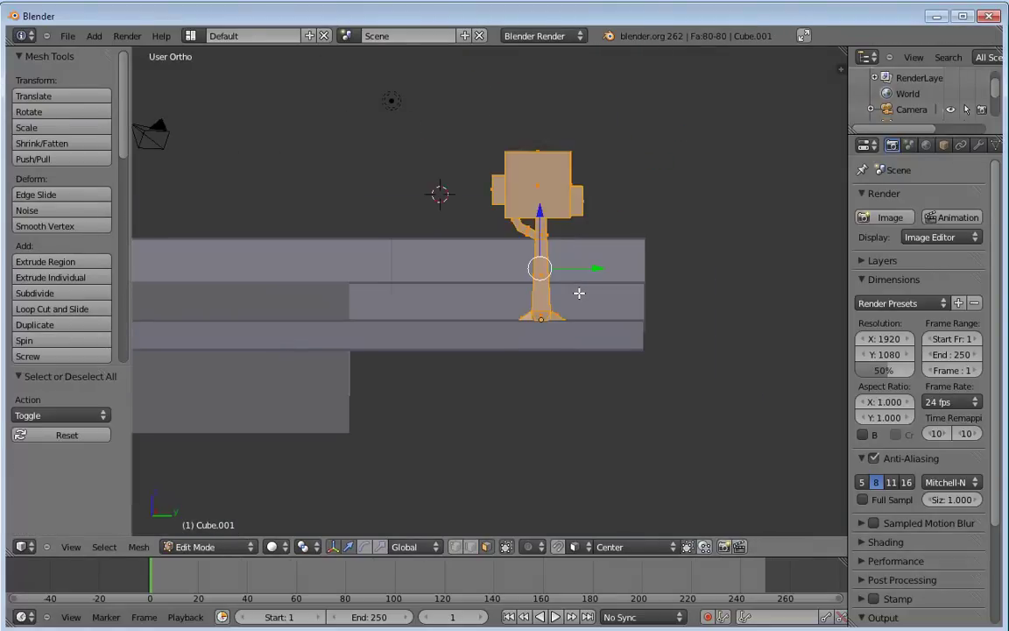
pyautogui.press('a')
pyautogui.press('a')
pyautogui.press('a')
pyautogui.press('a')
pyautogui.moveTo(533, 243); pyautogui.dragTo(543, 206)
pyautogui.moveTo(543, 206); pyautogui.dragTo(398, 281, button='middle')
pyautogui.scroll(3, 483, 303)
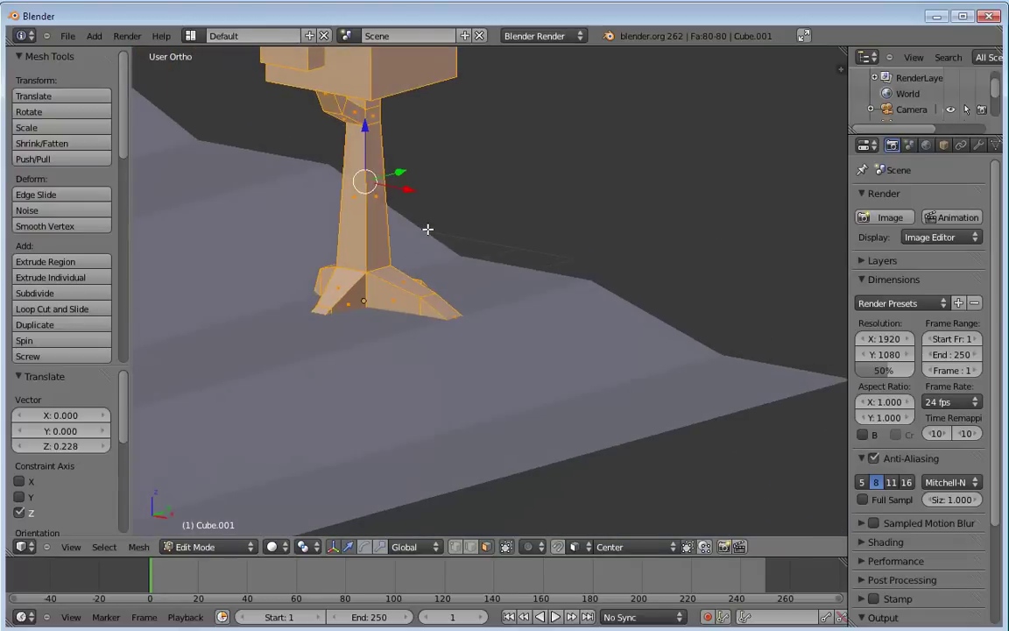
pyautogui.click(234, 546)
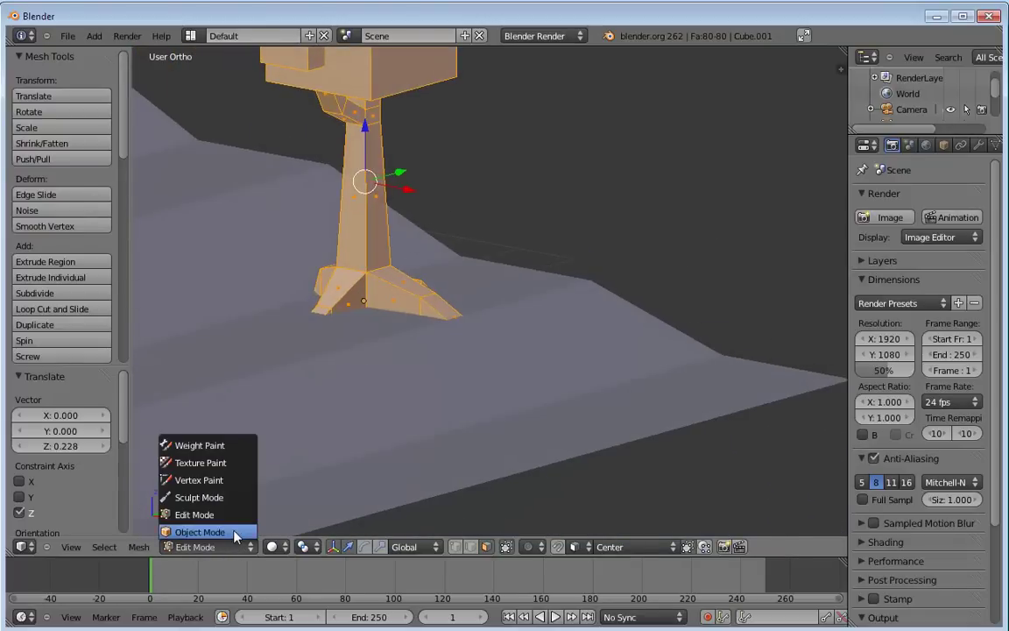
pyautogui.click(200, 531)
pyautogui.scroll(-3, 548, 270)
pyautogui.moveTo(548, 269); pyautogui.dragTo(493, 278, button='middle')
# Step: Duplicate the figure twice, placing copies further up the terrain and at the upper left
pyautogui.hotkey('shift', 'd')
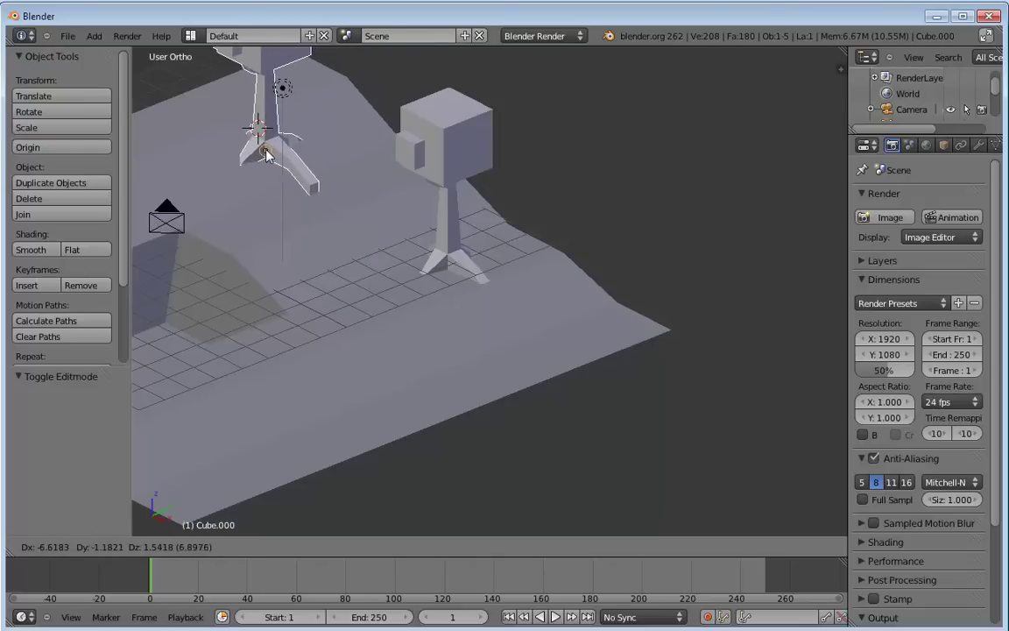
pyautogui.click(255, 193)
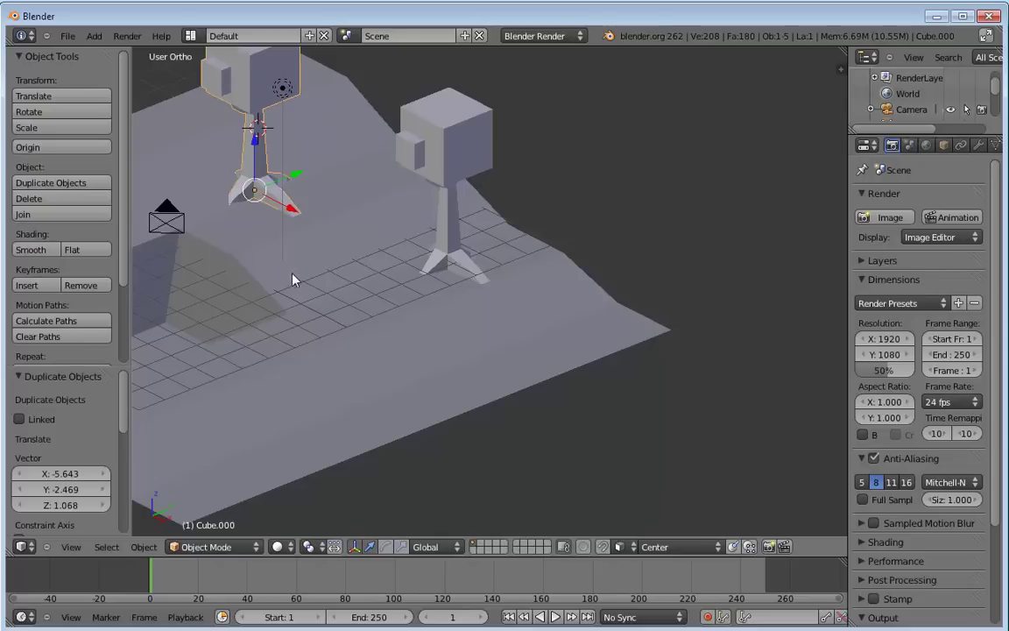
pyautogui.keyDown('shift'); pyautogui.moveTo(294, 279); pyautogui.dragTo(599, 292, button='middle'); pyautogui.keyUp('shift')
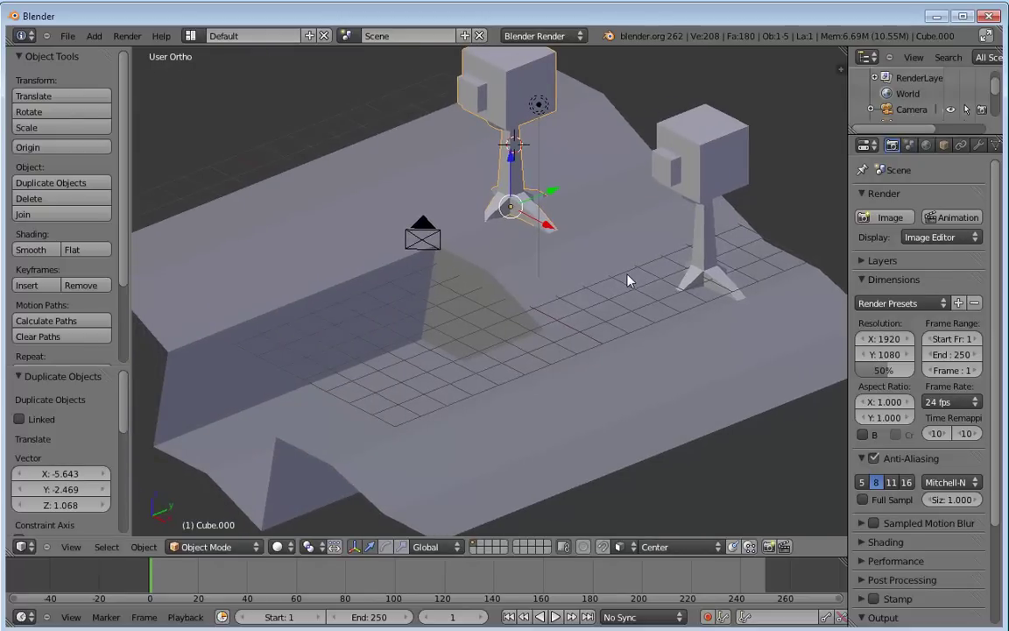
pyautogui.hotkey('shift', 'd')
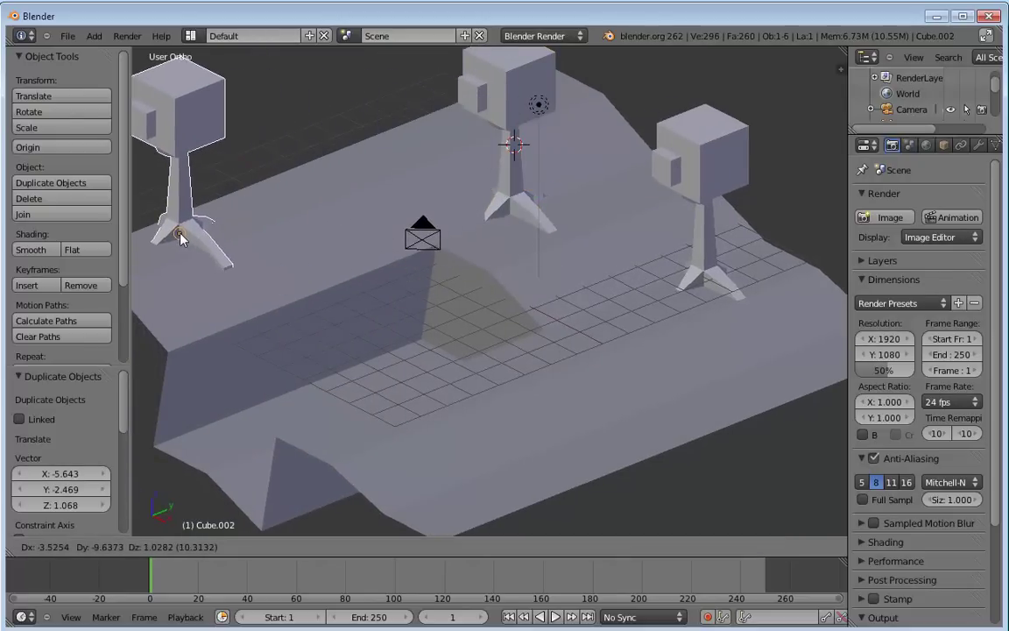
pyautogui.click(167, 229)
pyautogui.scroll(-3, 357, 314)
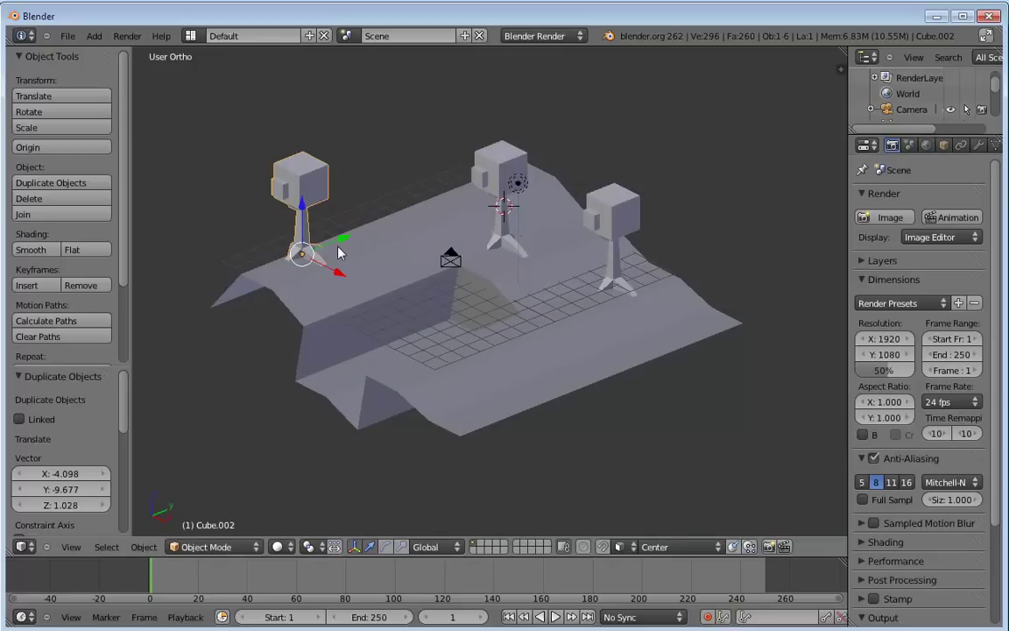
# Step: Add a fourth figure copy on the lower front ground
pyautogui.hotkey('shift', 'd')
pyautogui.click(340, 384)
pyautogui.moveTo(340, 384); pyautogui.dragTo(358, 341, button='middle')
pyautogui.scroll(4, 391, 340)
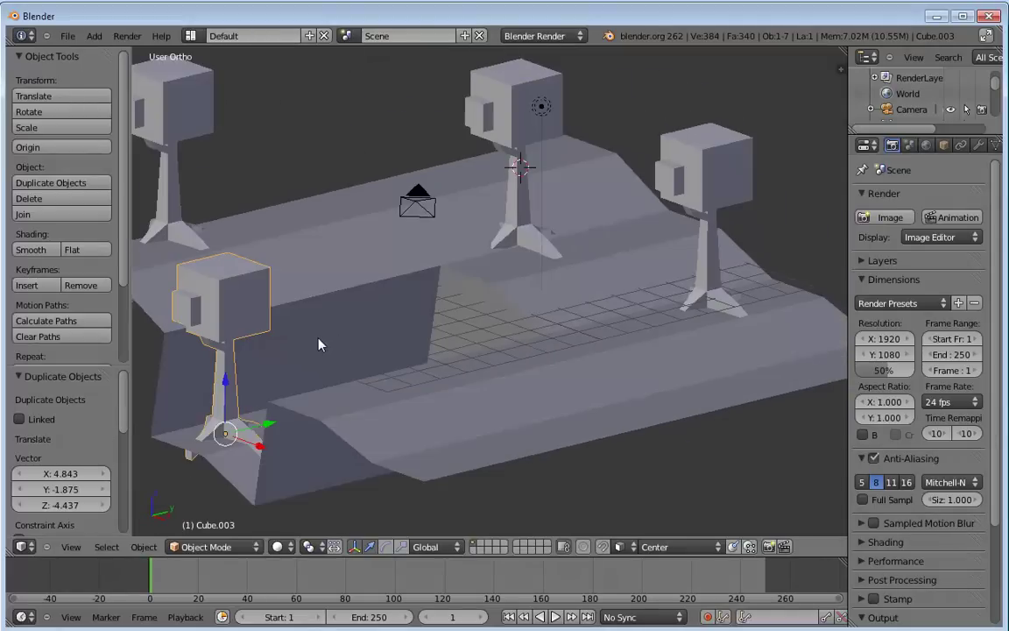
# Step: Drop a fifth figure copy onto the terrain and adjust its height and X position with the arrows
pyautogui.hotkey('shift', 'd')
pyautogui.click(366, 401)
pyautogui.scroll(-2, 478, 350)
pyautogui.moveTo(366, 401); pyautogui.dragTo(491, 327, button='middle')
pyautogui.moveTo(449, 338); pyautogui.dragTo(559, 255)
pyautogui.moveTo(480, 315); pyautogui.dragTo(566, 334)
pyautogui.moveTo(530, 289); pyautogui.dragTo(560, 340)
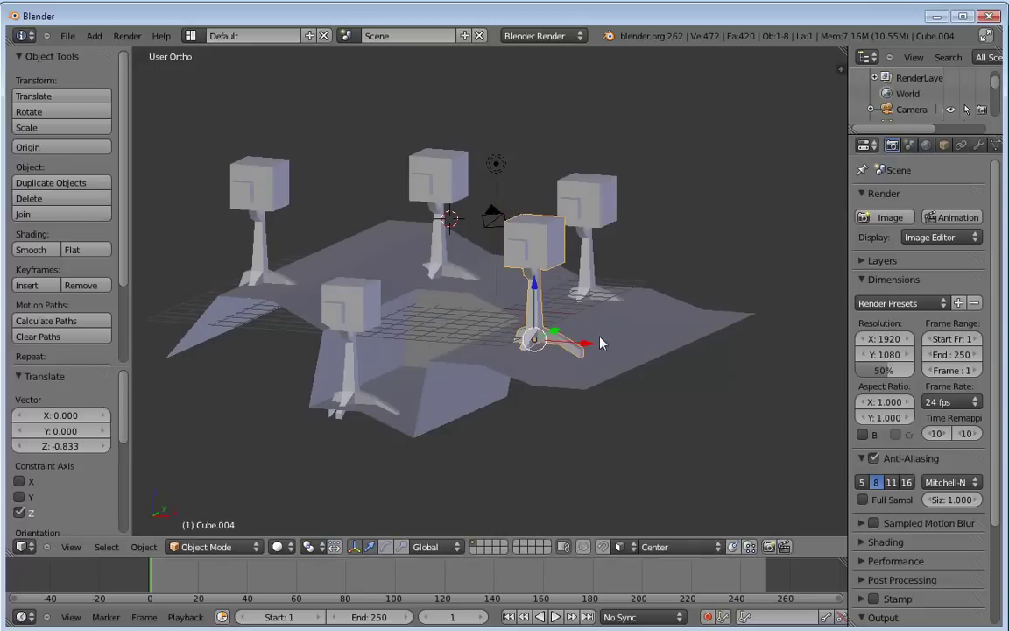
# Step: Move the fifth figure to the back left, then shift it −3.375 along Y onto the upper-left slope
pyautogui.press('g')
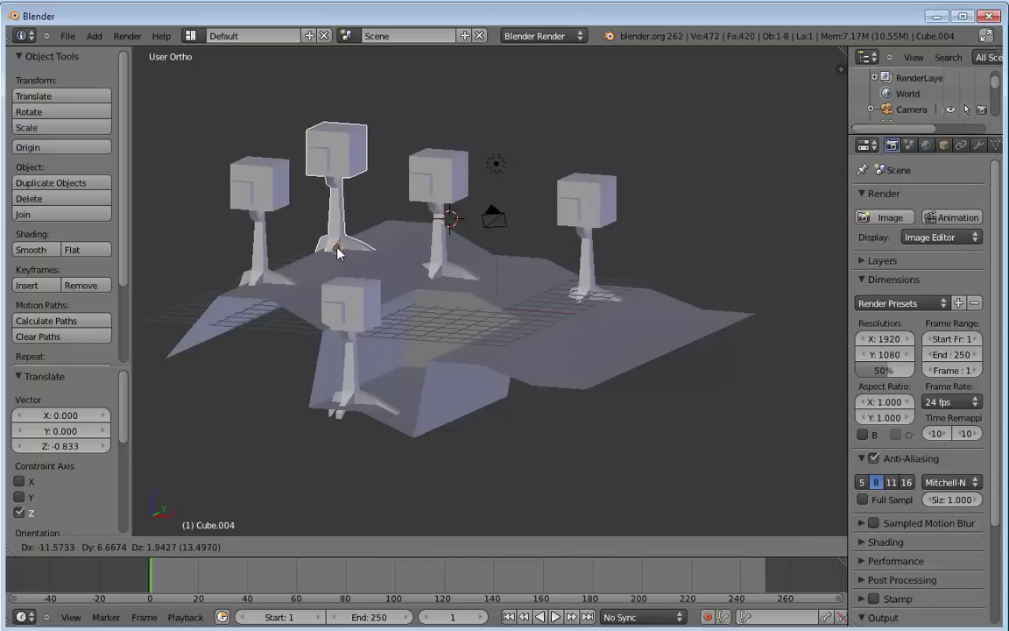
pyautogui.click(340, 252)
pyautogui.moveTo(574, 325); pyautogui.dragTo(528, 370, button='middle')
pyautogui.moveTo(350, 368); pyautogui.dragTo(661, 335, button='middle')
pyautogui.press('g')
pyautogui.press('y')
pyautogui.click(317, 257)
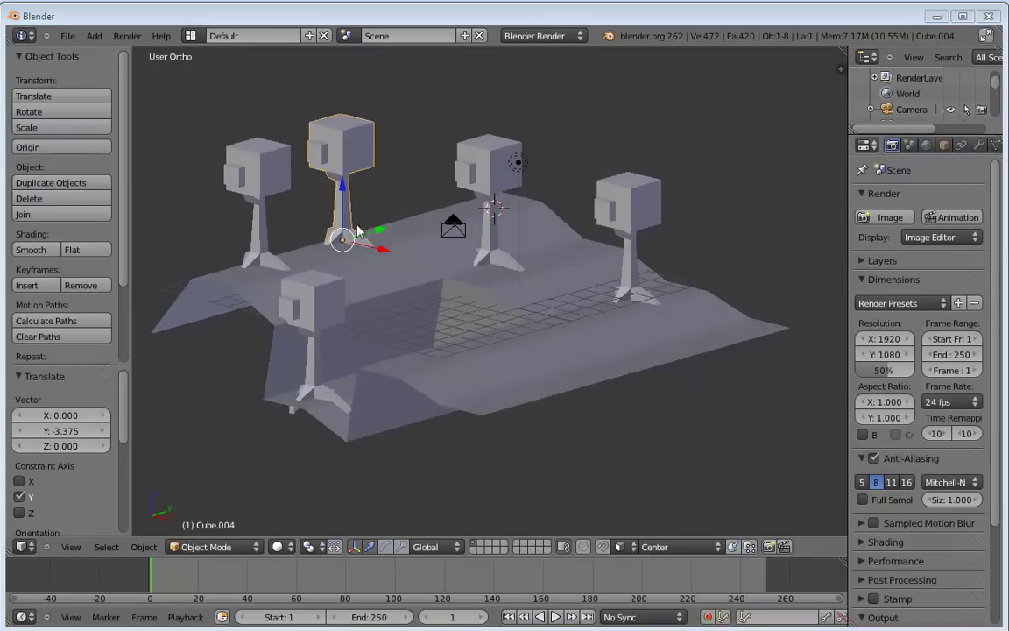
# Step: Select the middle tree figure and move it down onto the slope
pyautogui.rightClick(493, 192)
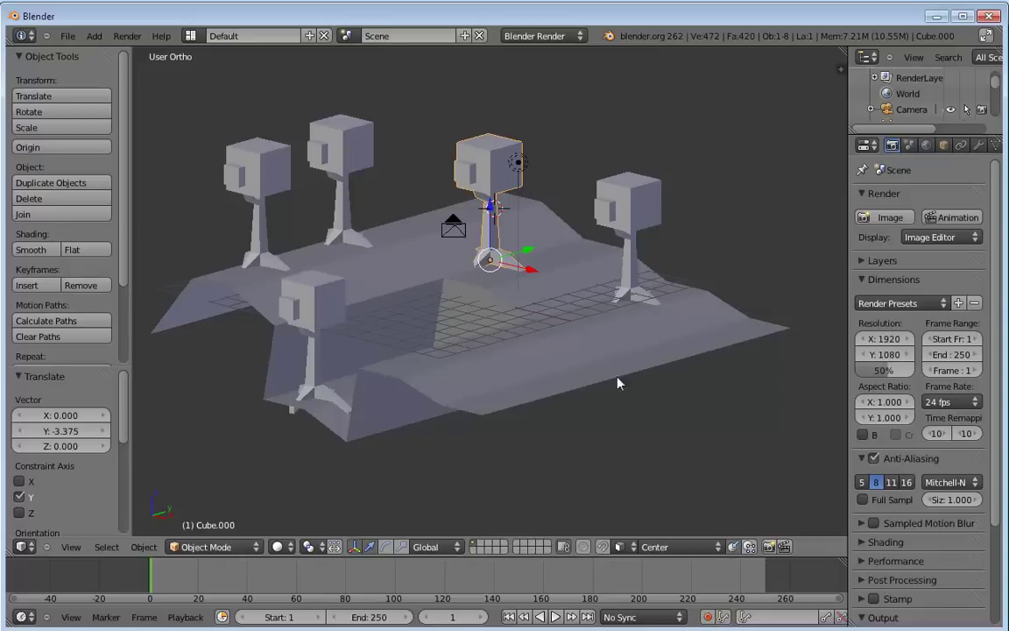
pyautogui.press('g')
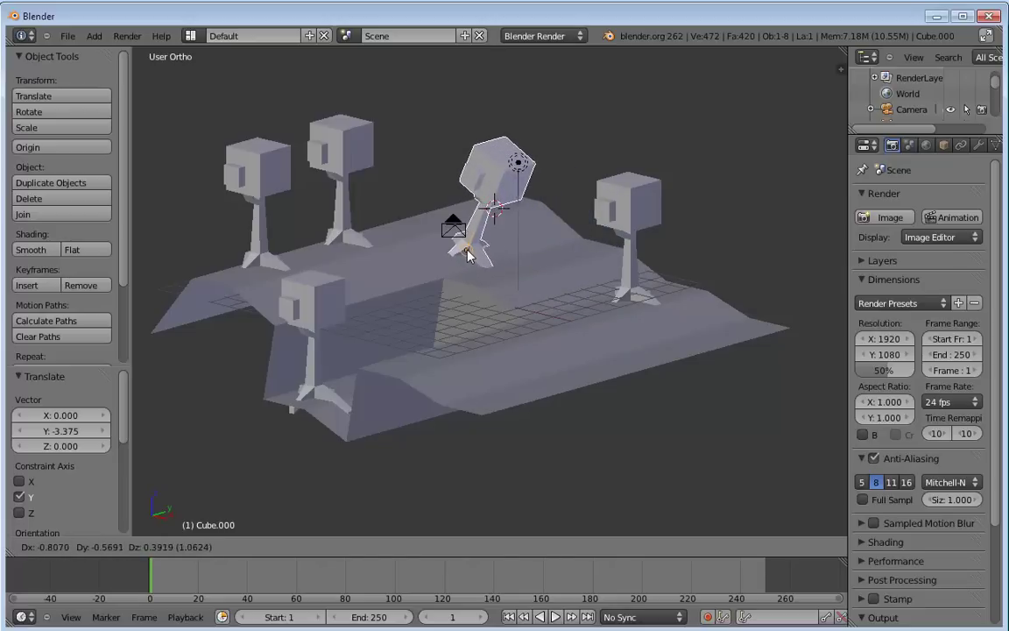
pyautogui.click(464, 248)
pyautogui.moveTo(355, 292)
pyautogui.mouseDown(button='middle')
pyautogui.moveTo(420, 300)
pyautogui.moveTo(400, 269)
pyautogui.moveTo(354, 271)
pyautogui.mouseUp(button='middle')
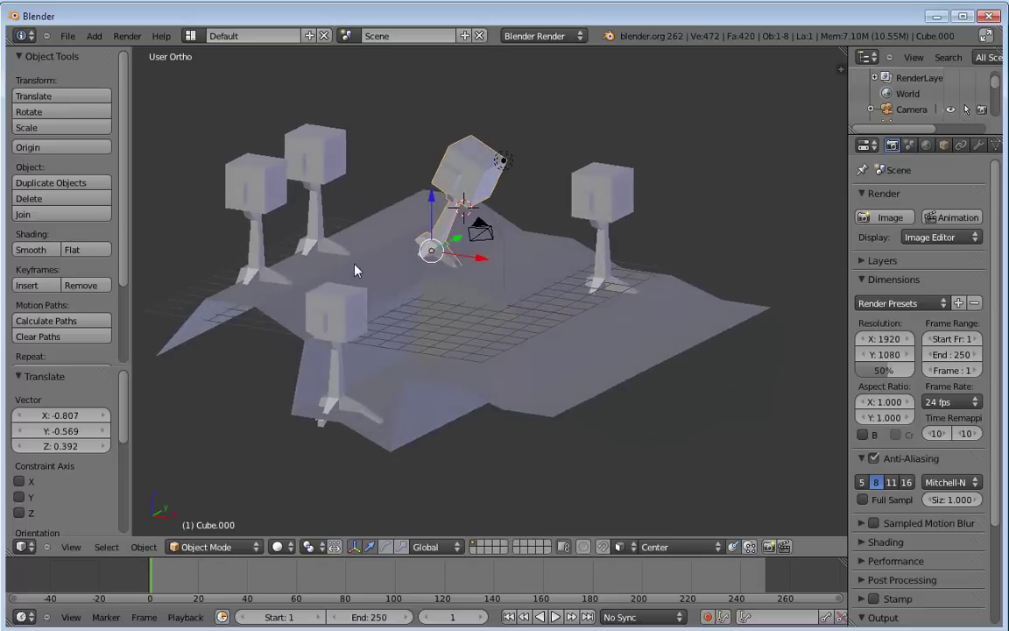
pyautogui.scroll(3, 354, 271)
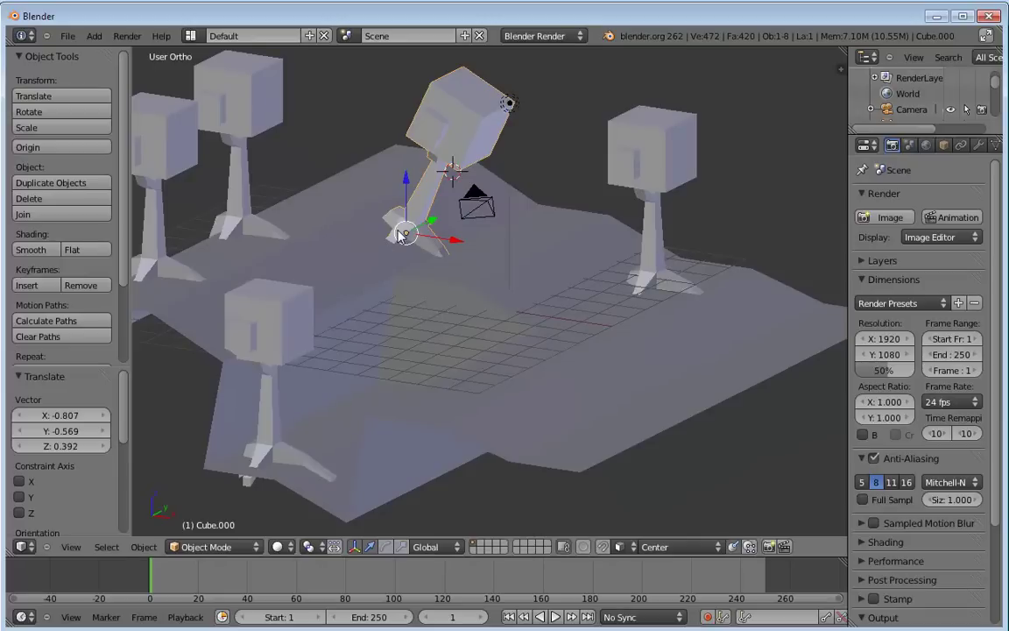
pyautogui.press('g')
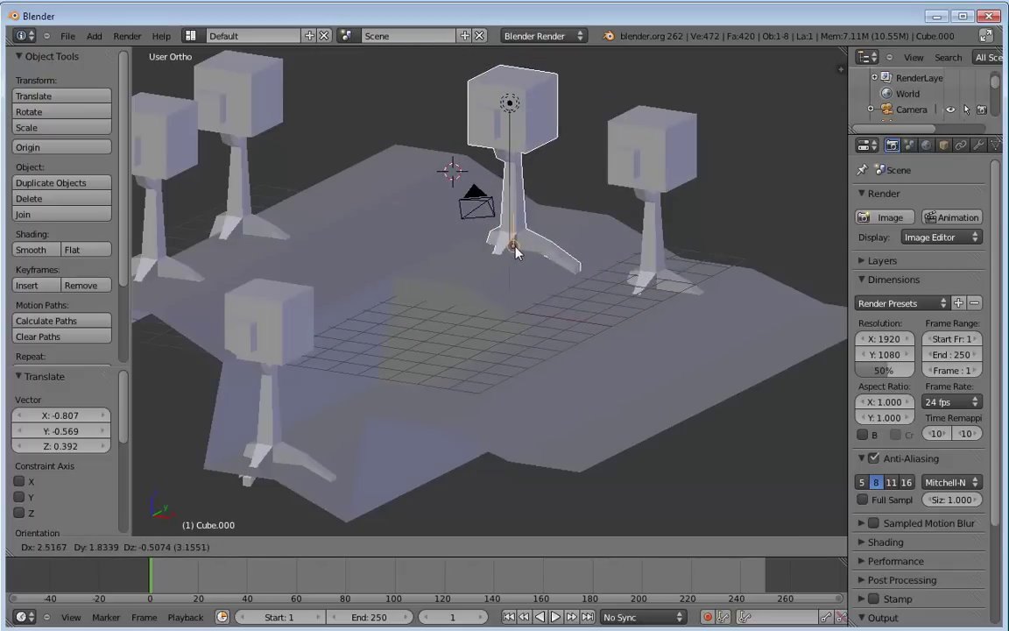
pyautogui.click(539, 265)
# Step: Fine-tune Cube.000's position to an offset of X 0.101, Y −0.501, Z −0.686 on the central slope
pyautogui.press('g')
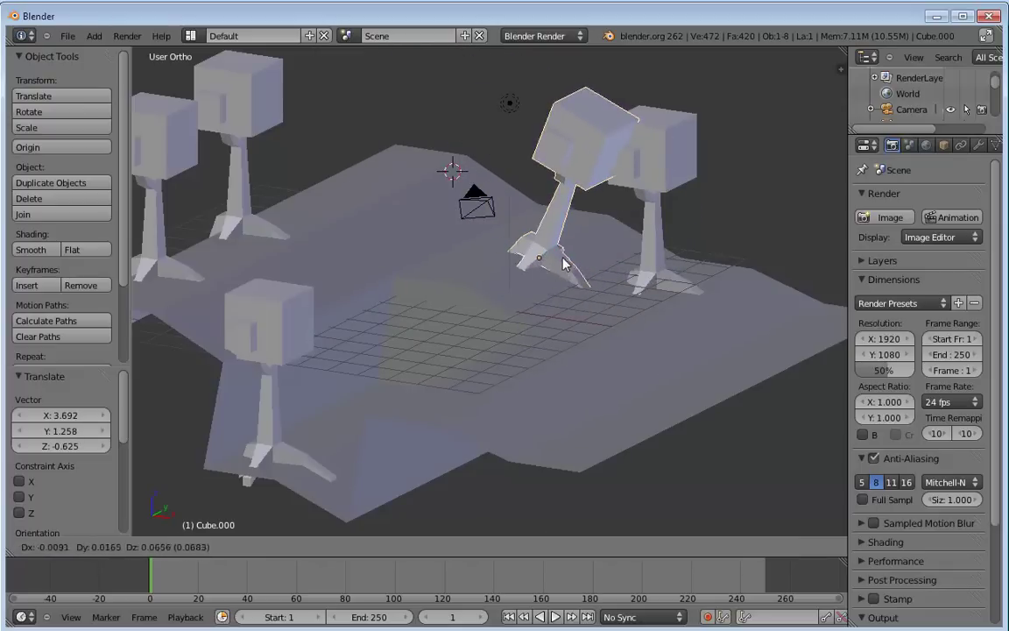
pyautogui.click(441, 223)
pyautogui.moveTo(548, 283); pyautogui.dragTo(598, 332, button='middle')
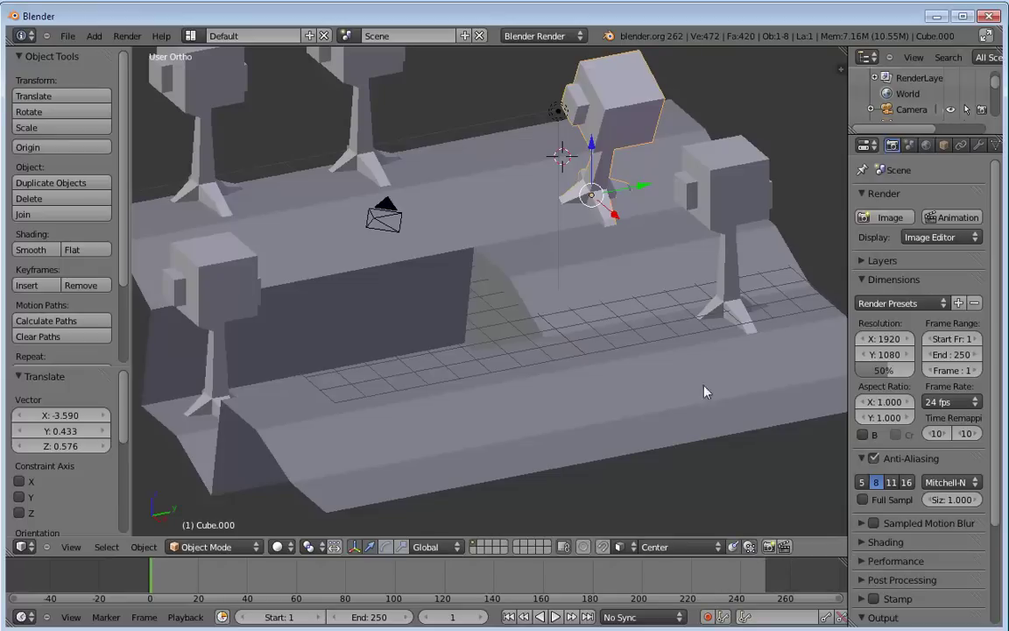
pyautogui.press('g')
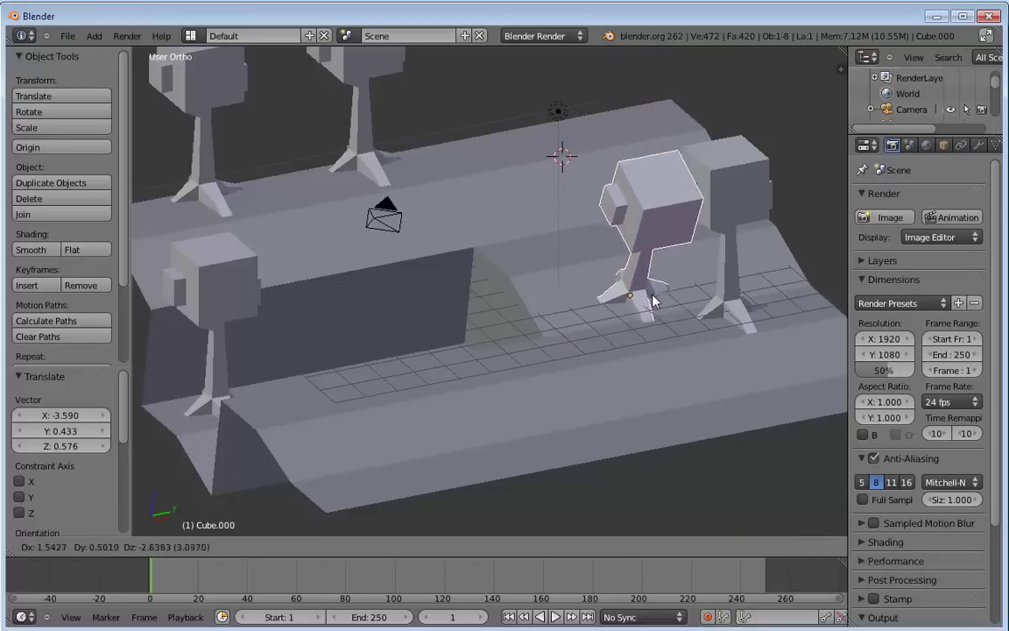
pyautogui.rightClick(597, 236)
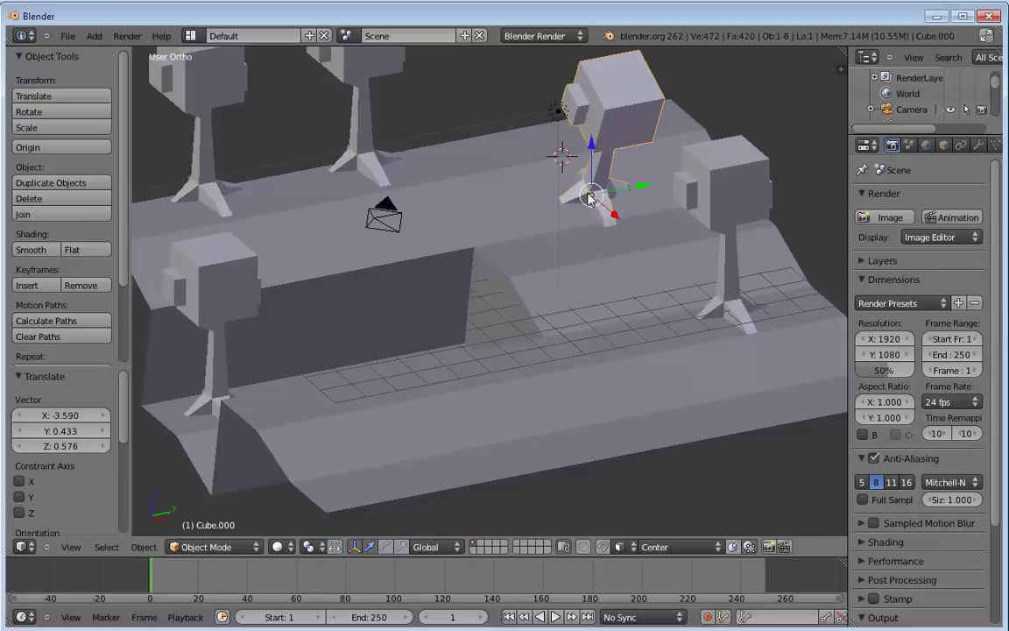
pyautogui.press('g')
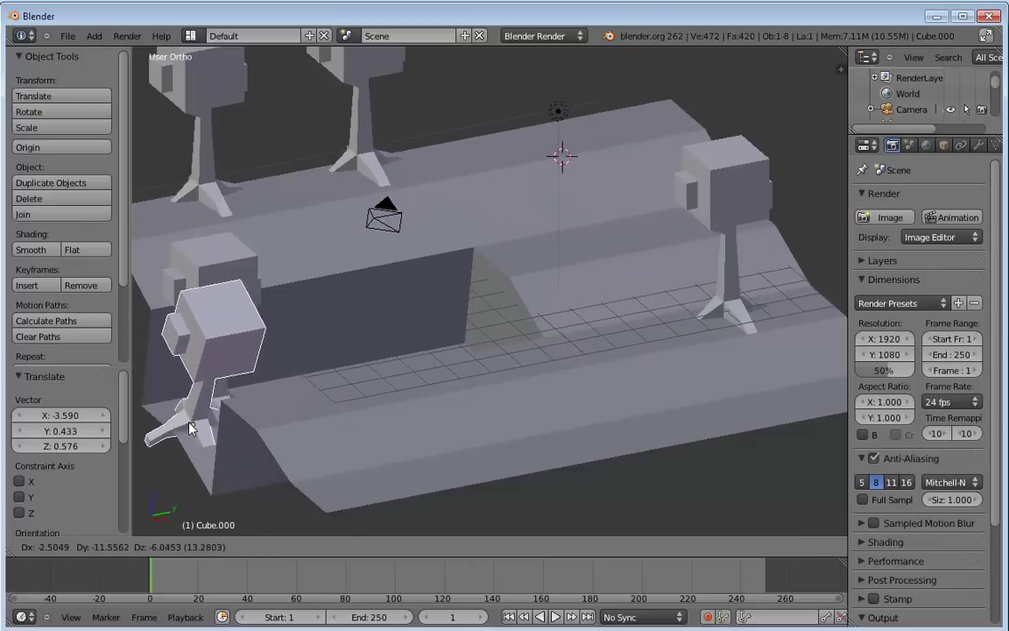
pyautogui.click(580, 230)
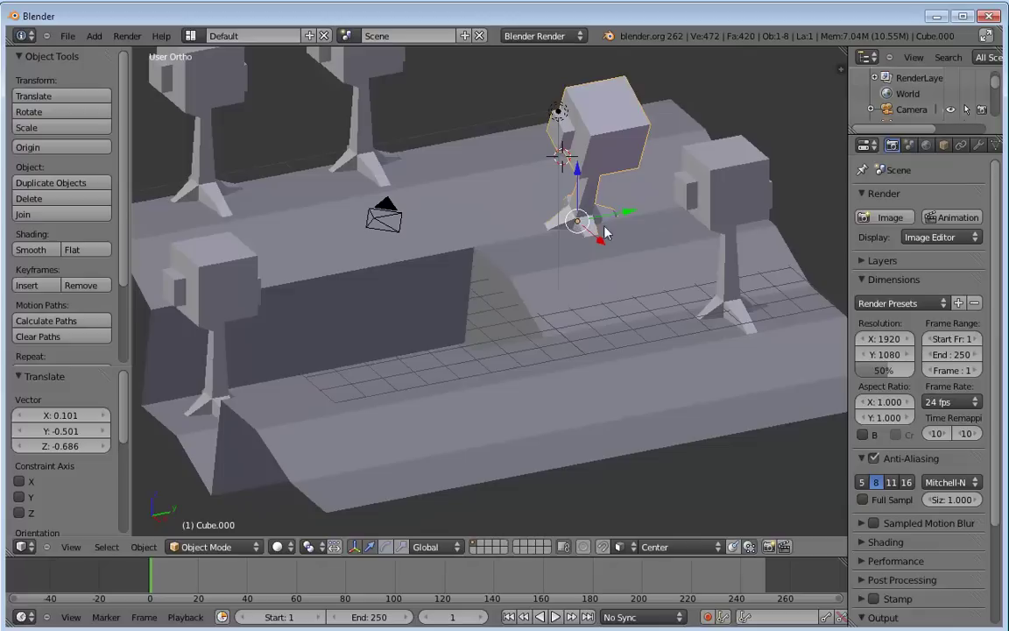
# Step: Enable snapping with 'Project individual elements' and set the snap element to Volume
pyautogui.click(750, 548)
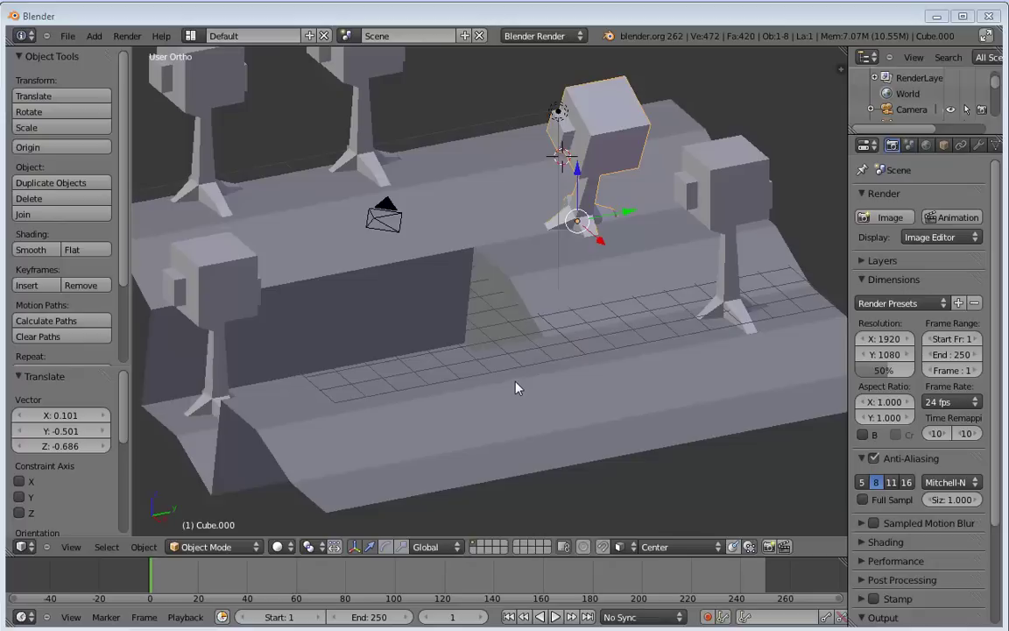
pyautogui.moveTo(516, 387); pyautogui.dragTo(417, 342, button='middle')
pyautogui.moveTo(610, 354); pyautogui.dragTo(590, 353, button='middle')
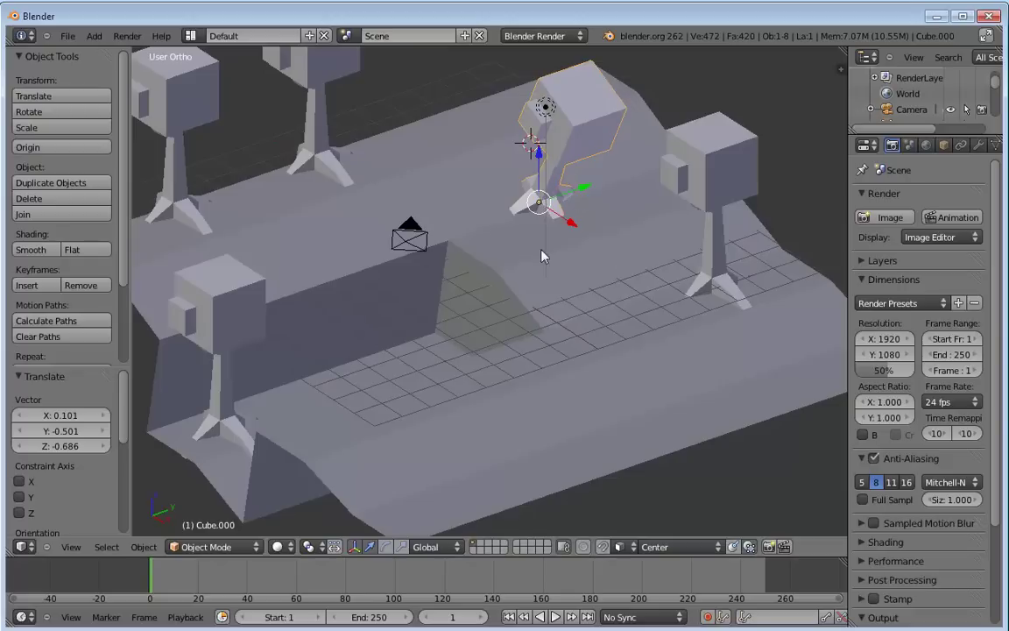
pyautogui.scroll(-2, 535, 298)
pyautogui.moveTo(567, 353); pyautogui.dragTo(690, 540, button='middle')
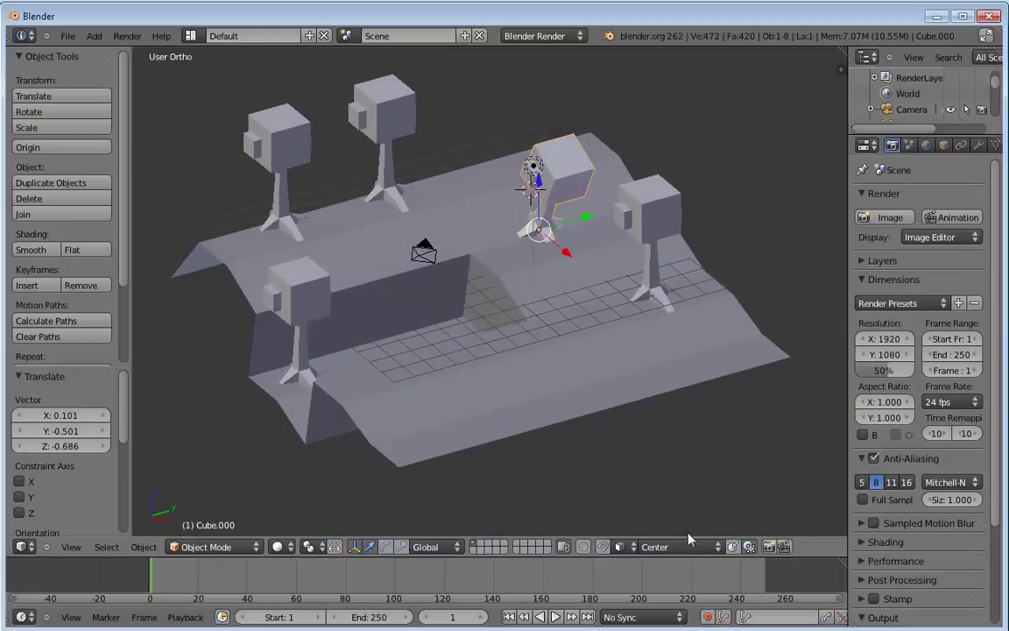
pyautogui.click(619, 547)
pyautogui.click(657, 467)
pyautogui.scroll(-2, 464, 291)
pyautogui.moveTo(442, 289); pyautogui.dragTo(495, 292, button='middle')
pyautogui.scroll(2, 465, 290)
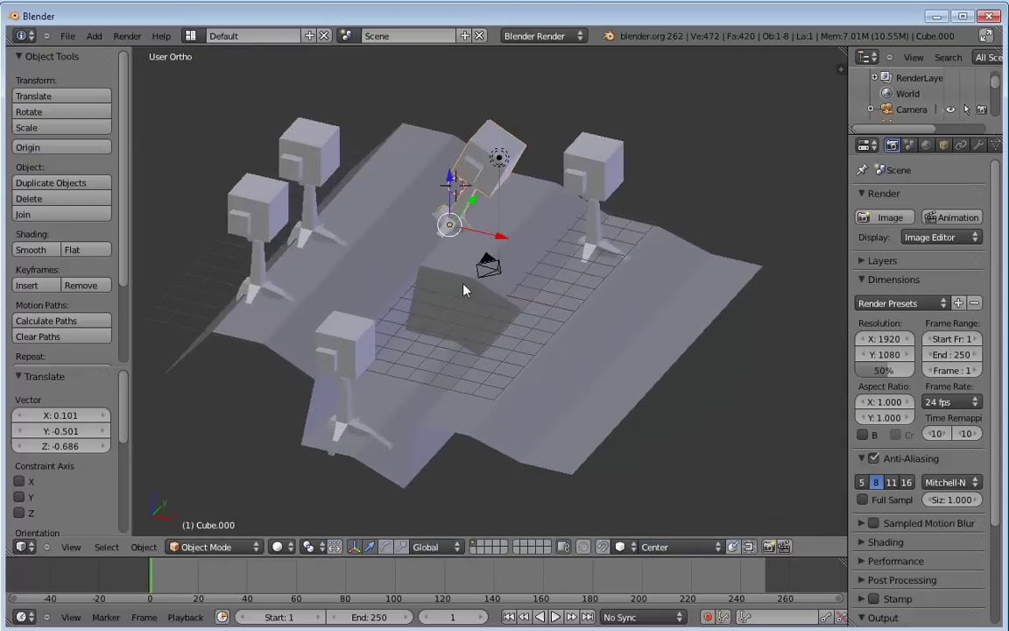
pyautogui.keyDown('shift'); pyautogui.moveTo(283, 280); pyautogui.dragTo(513, 281, button='middle'); pyautogui.keyUp('shift')
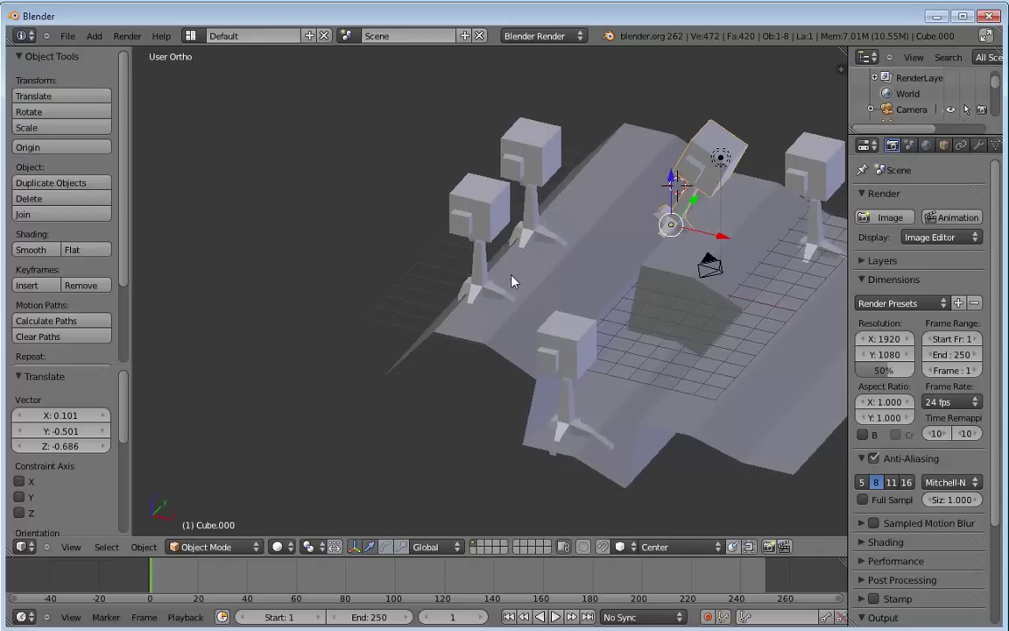
# Step: Add a UV sphere and scale it up to 3.749 times its size
pyautogui.hotkey('shift', 'a')
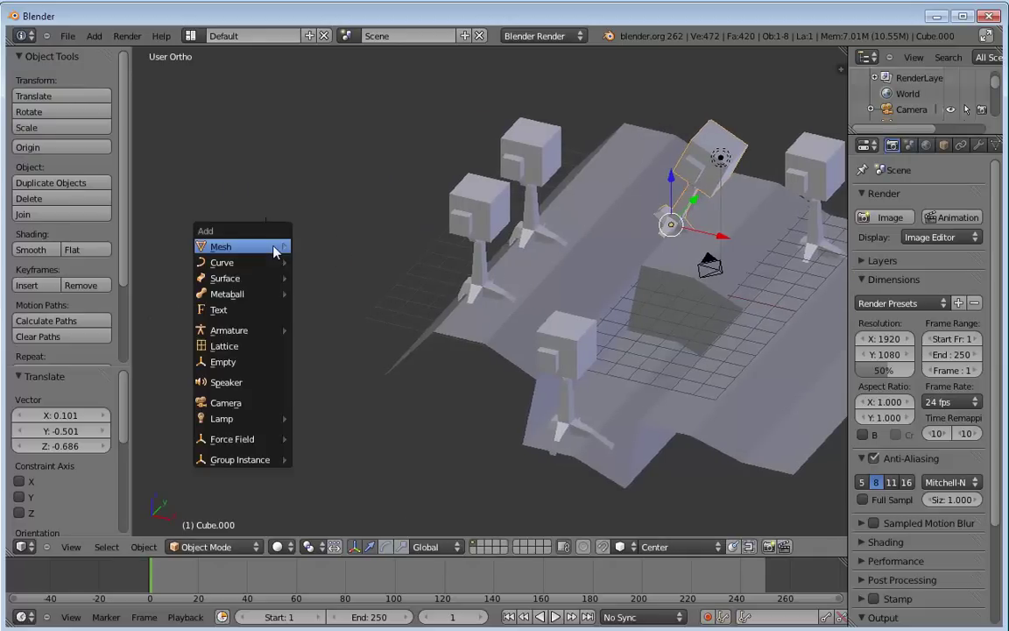
pyautogui.moveTo(275, 250)
pyautogui.click(329, 290)
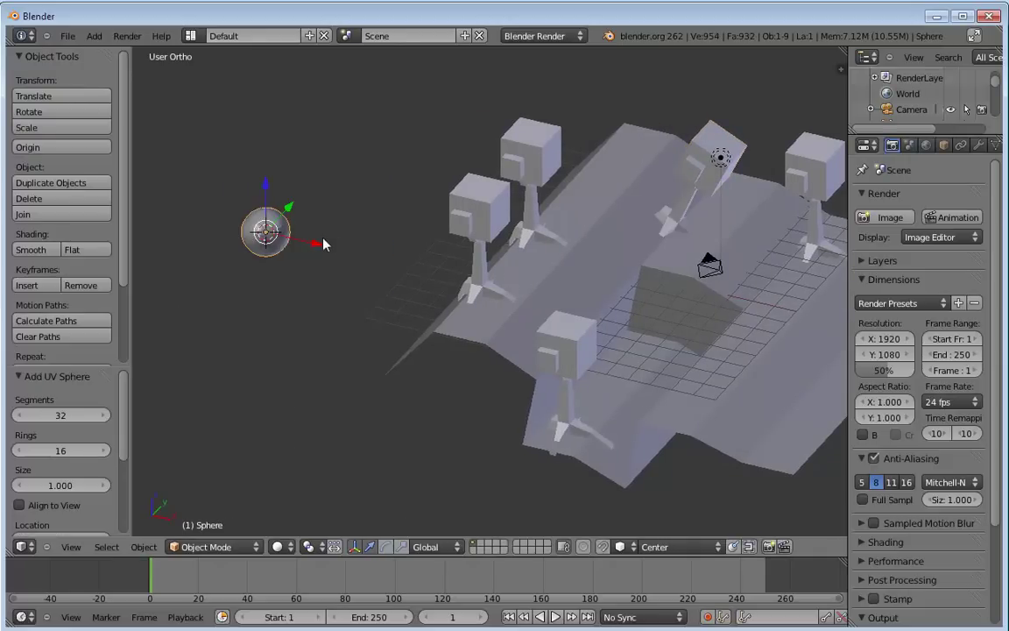
pyautogui.press('s')
pyautogui.click(451, 165)
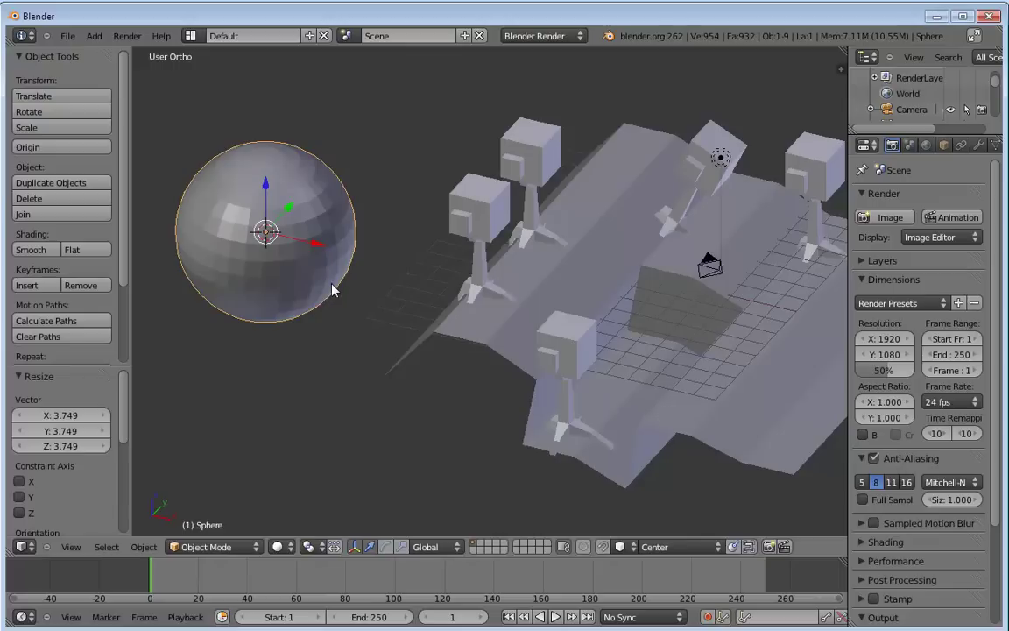
# Step: Add a cube and move it along X to 6.795
pyautogui.hotkey('shift', 'a')
pyautogui.moveTo(320, 228)
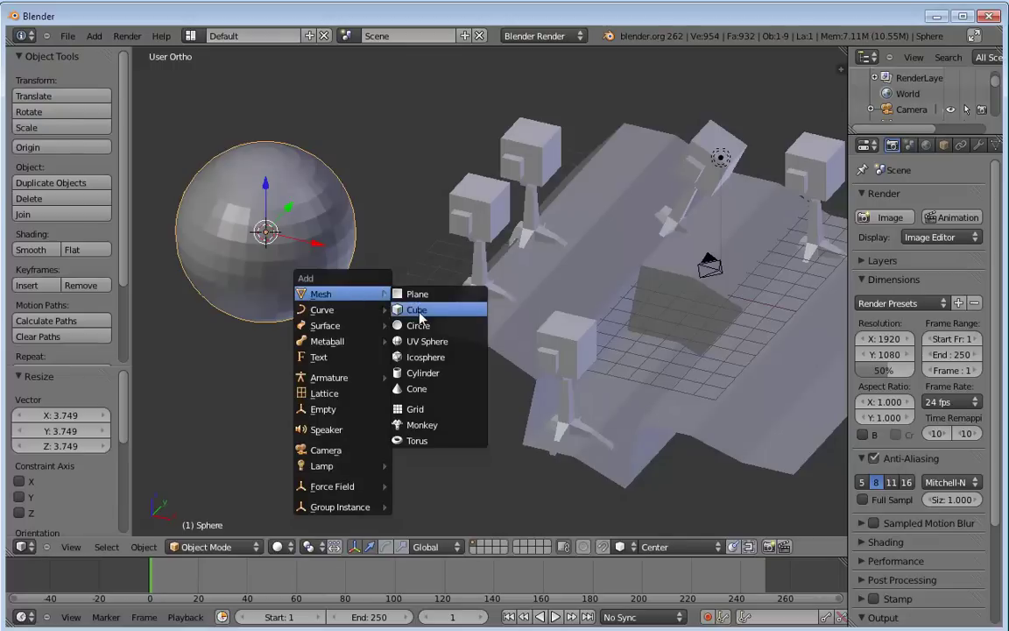
pyautogui.click(417, 246)
pyautogui.press('g')
pyautogui.press('x')
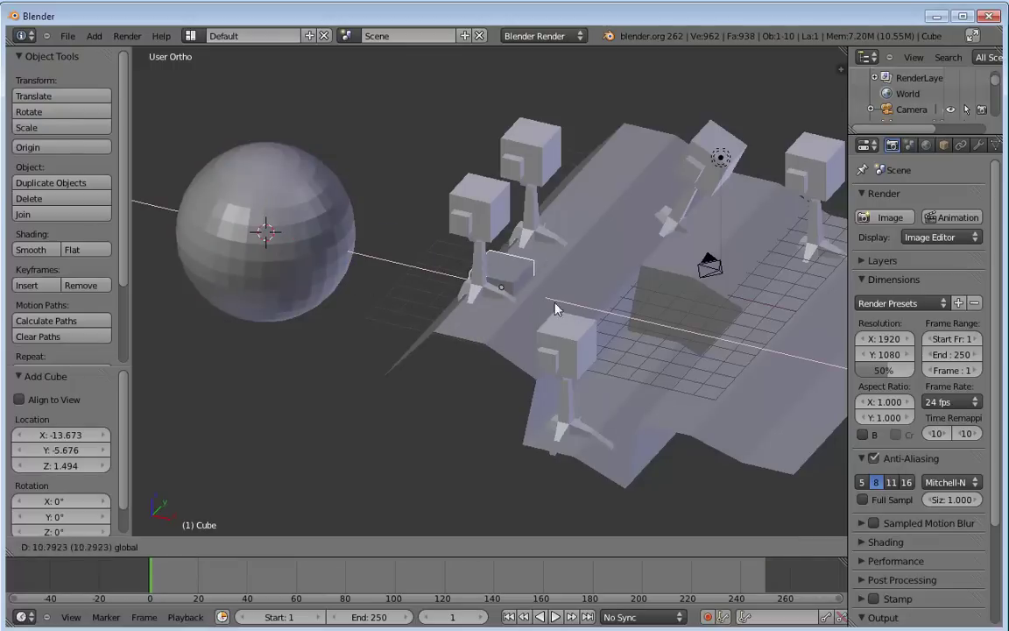
pyautogui.click(470, 301)
pyautogui.press('g')
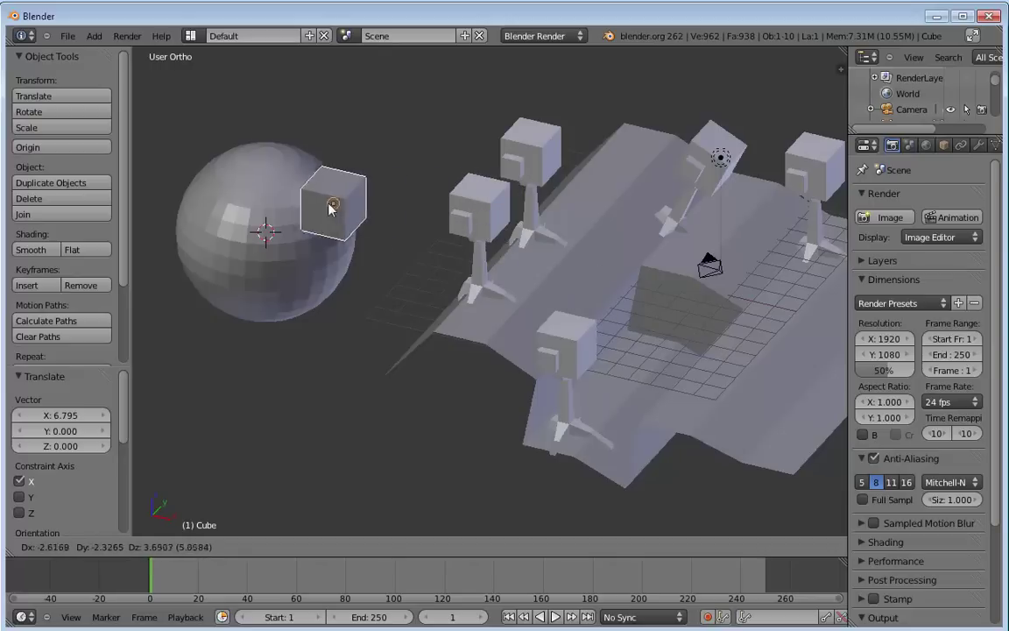
pyautogui.press('x')
pyautogui.rightClick(267, 270)
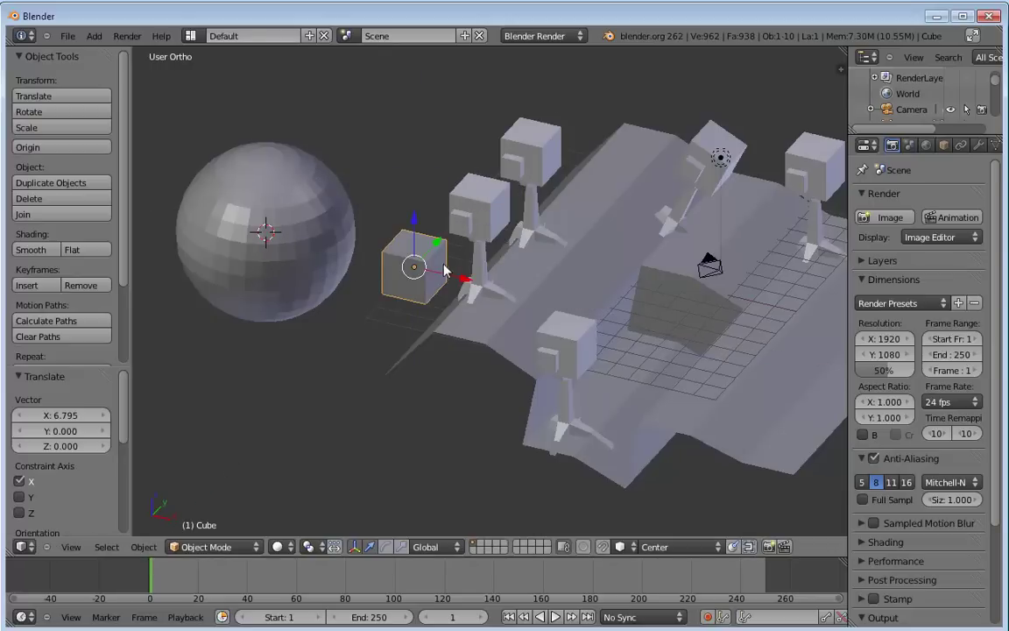
pyautogui.moveTo(444, 272); pyautogui.dragTo(445, 327, button='middle')
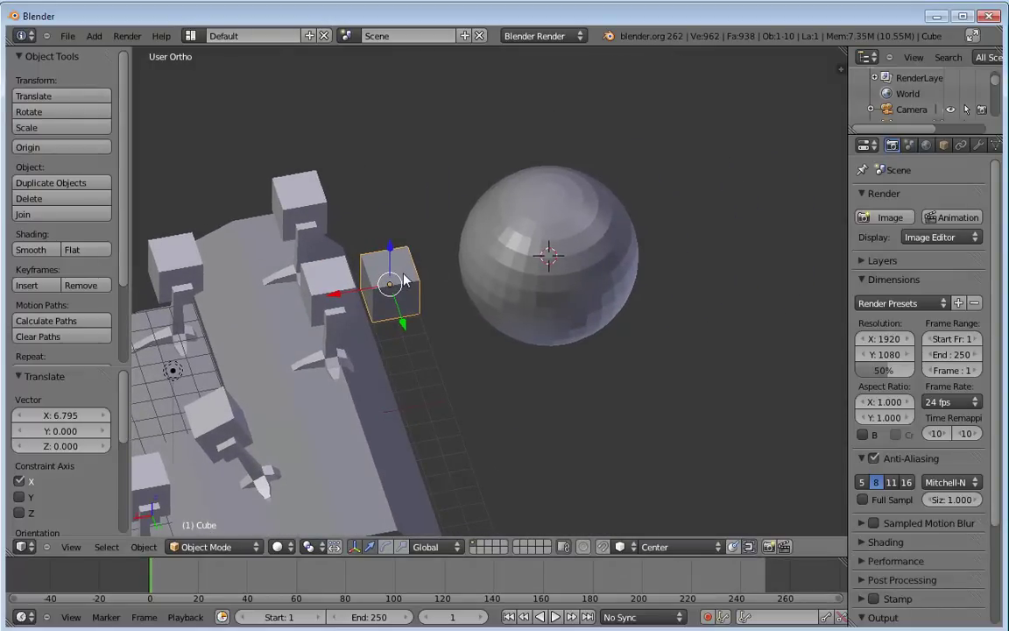
# Step: Drop the cube onto the sphere's surface, then shift it along X to 4.009
pyautogui.press('g')
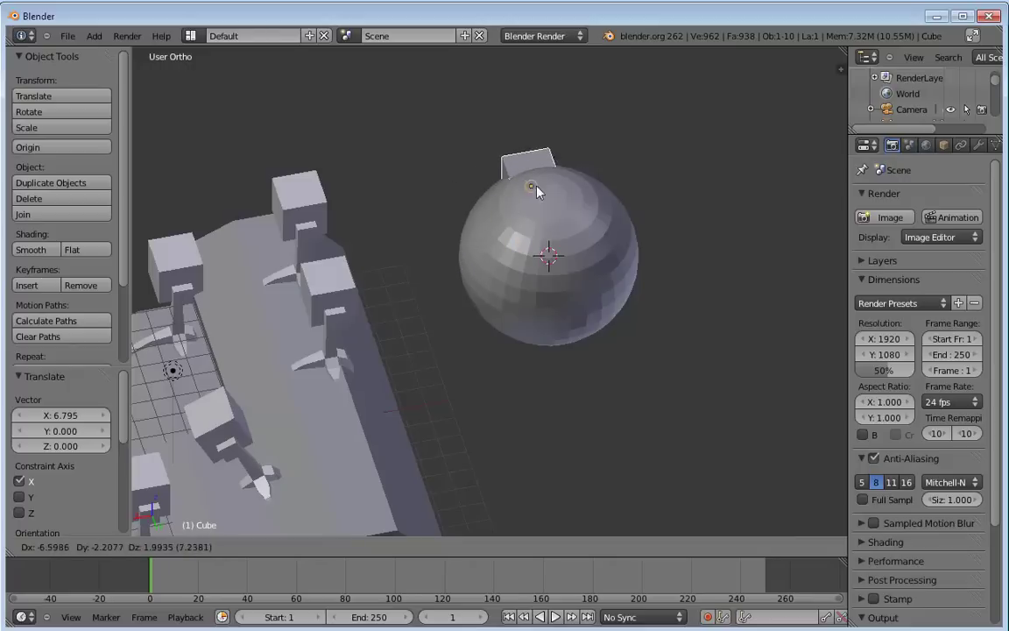
pyautogui.click(510, 251)
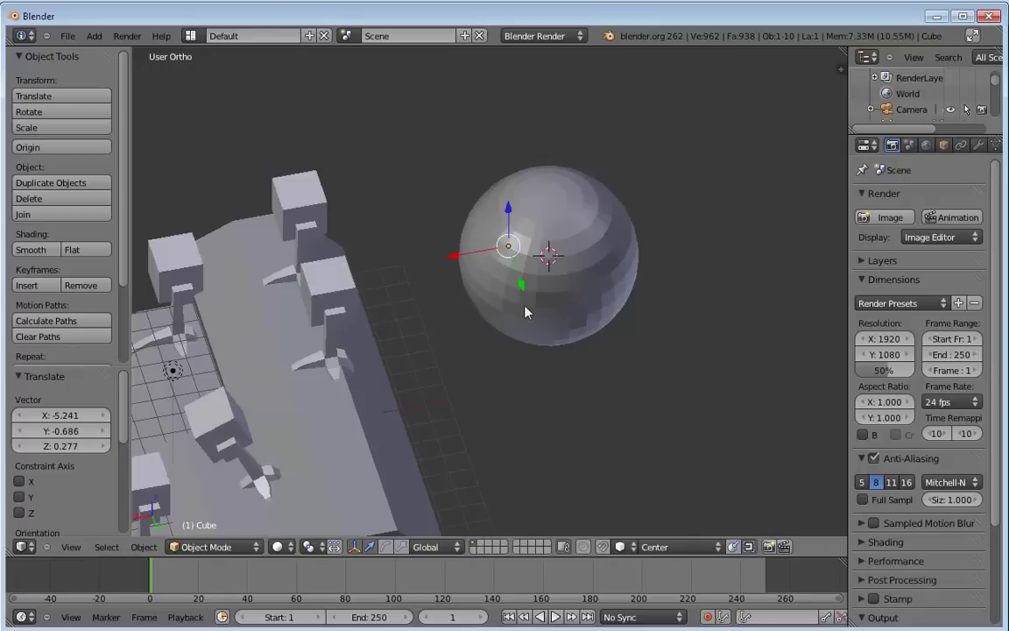
pyautogui.moveTo(525, 313); pyautogui.dragTo(391, 316, button='middle')
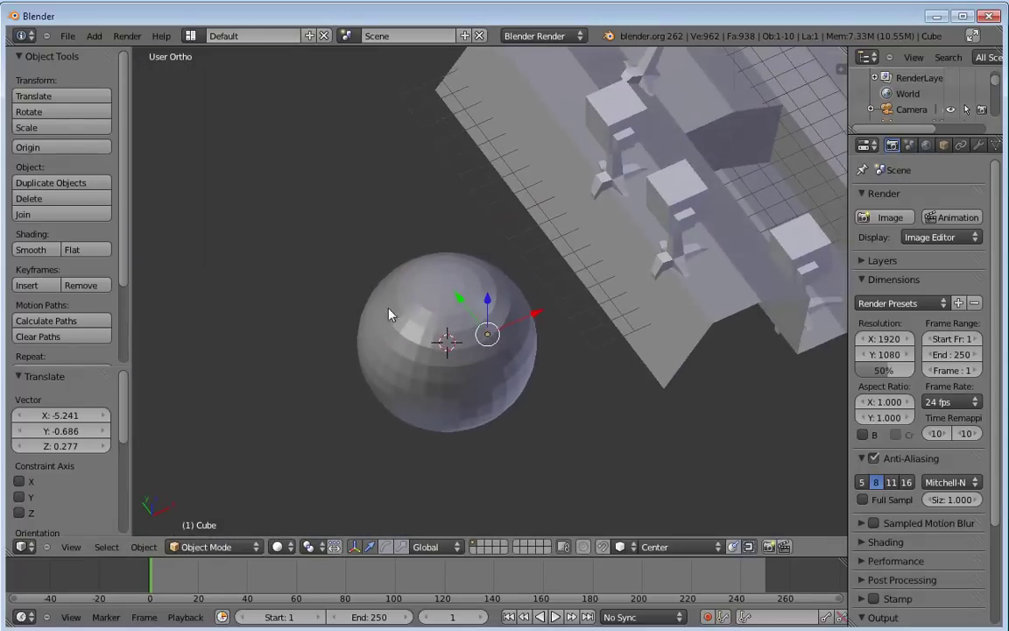
pyautogui.scroll(3, 391, 315)
pyautogui.press('g')
pyautogui.press('x')
pyautogui.click(644, 316)
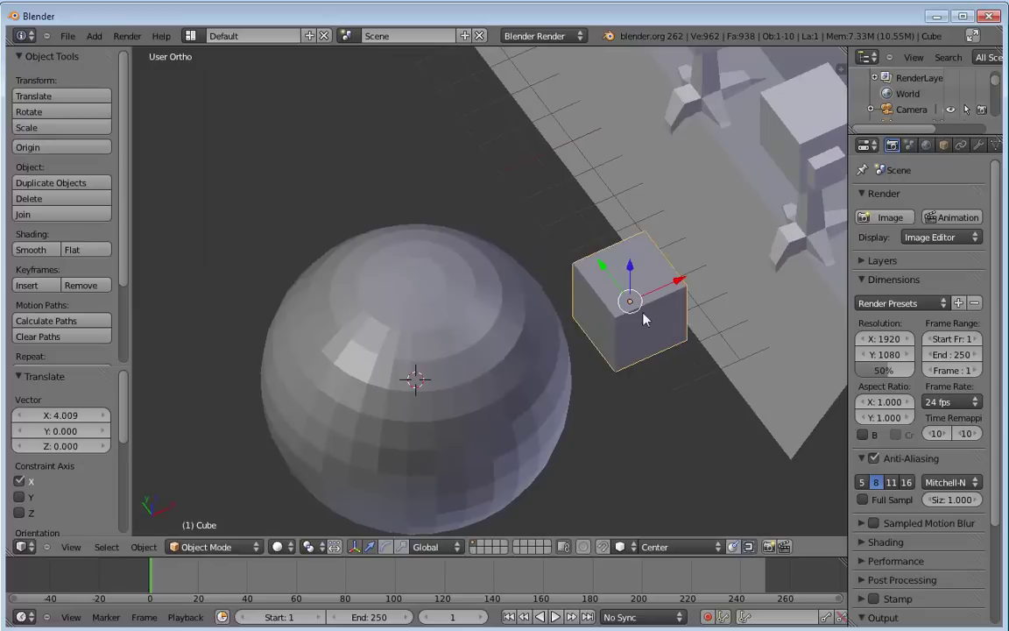
# Step: Move the sphere and delete it, then select the test cube for deletion
pyautogui.rightClick(517, 354)
pyautogui.press('g')
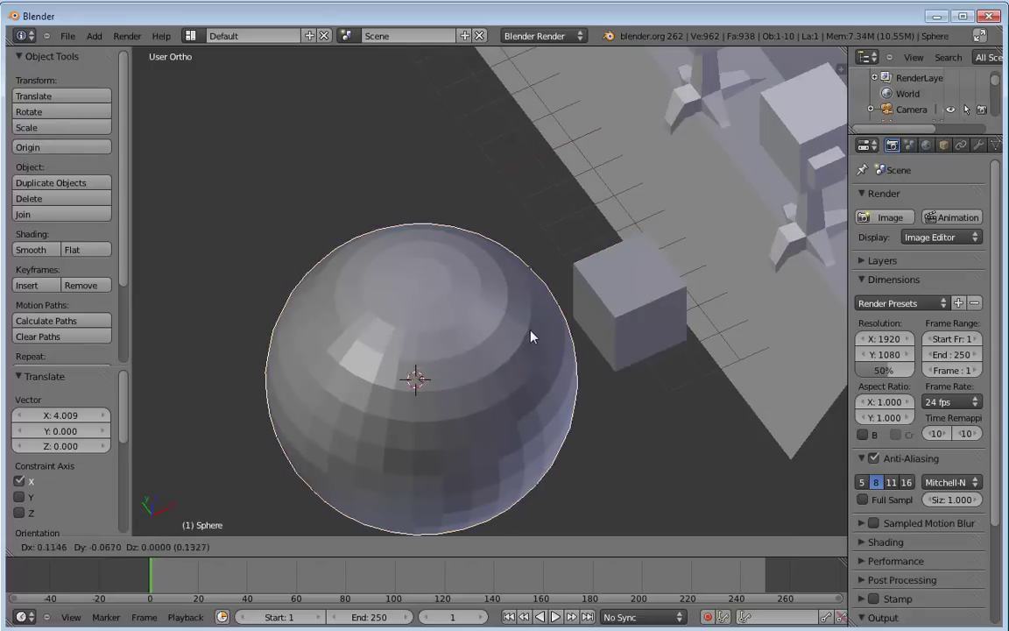
pyautogui.click(619, 305)
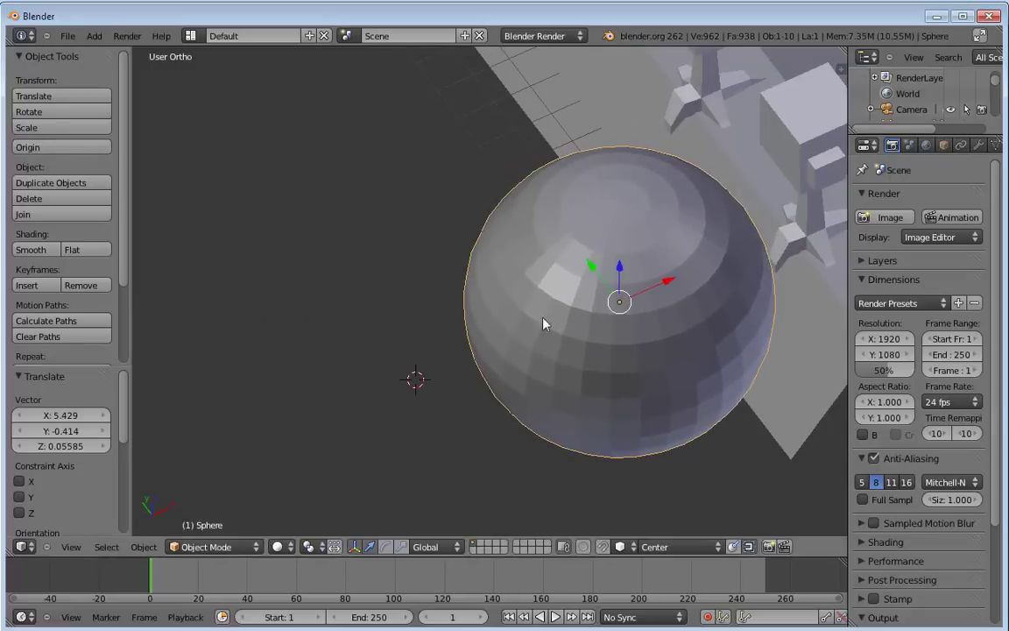
pyautogui.moveTo(543, 322); pyautogui.dragTo(673, 329, button='middle')
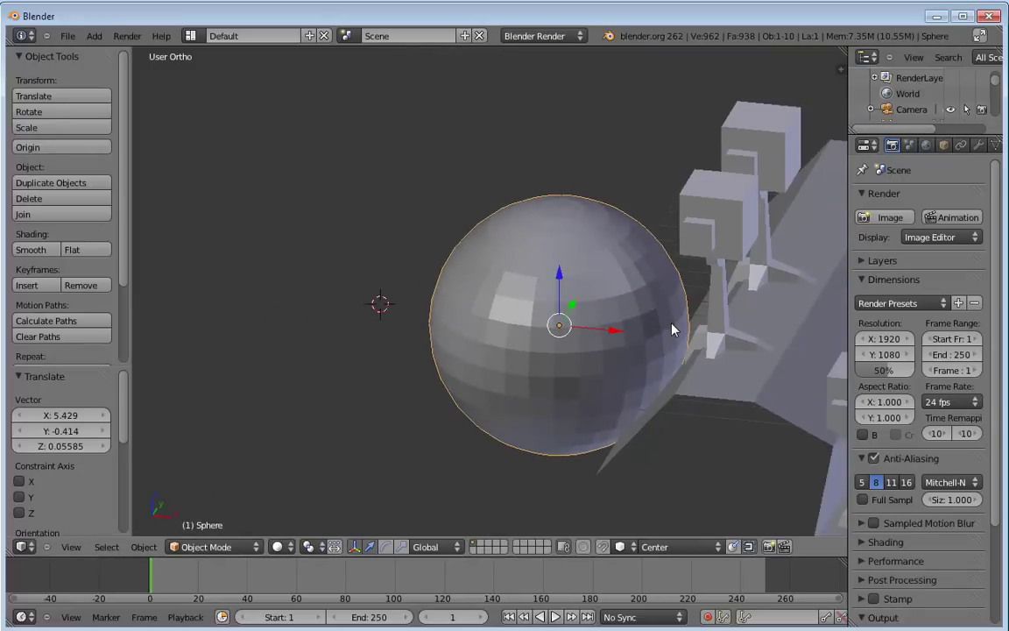
pyautogui.press('x')
pyautogui.click(671, 328)
pyautogui.rightClick(536, 365)
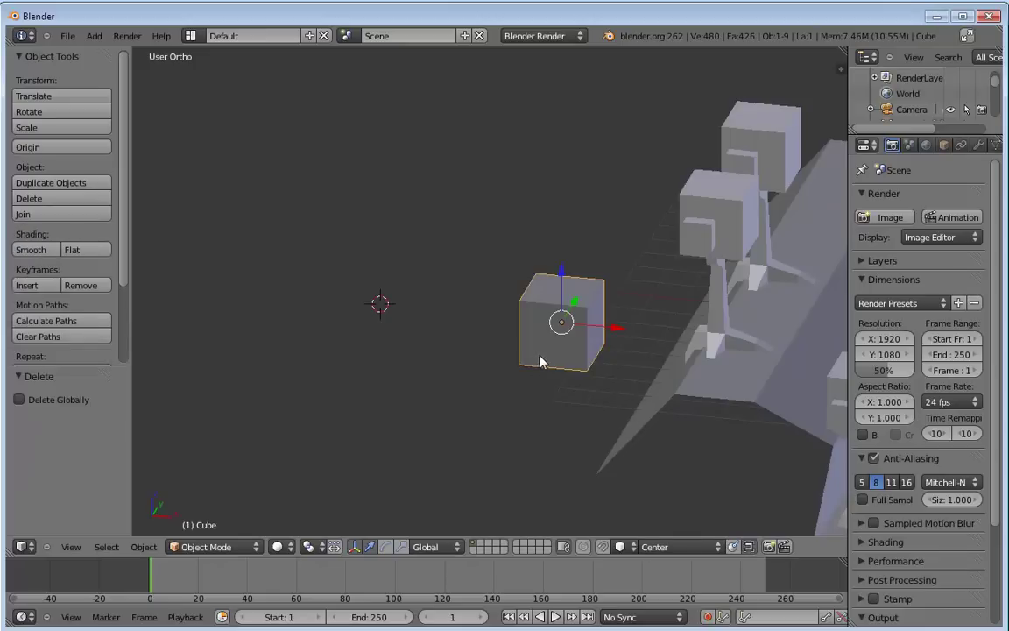
pyautogui.press('x')
pyautogui.press('Escape')
# Step: Delete the test cube and switch the snap element to Increment
pyautogui.press('x')
pyautogui.click(552, 366)
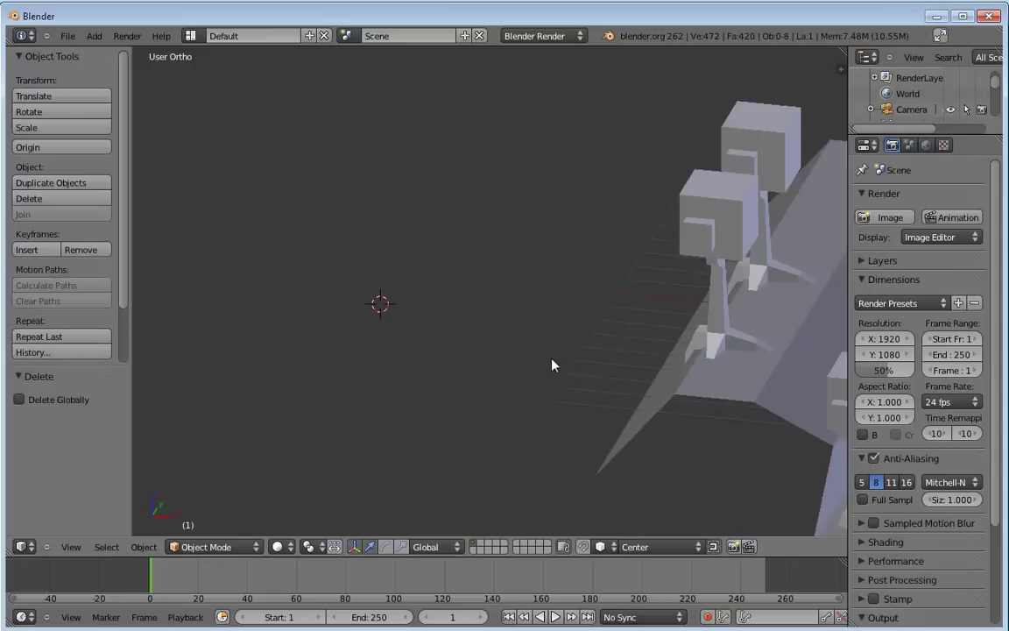
pyautogui.keyDown('shift'); pyautogui.moveTo(669, 391); pyautogui.dragTo(318, 378, button='middle'); pyautogui.keyUp('shift')
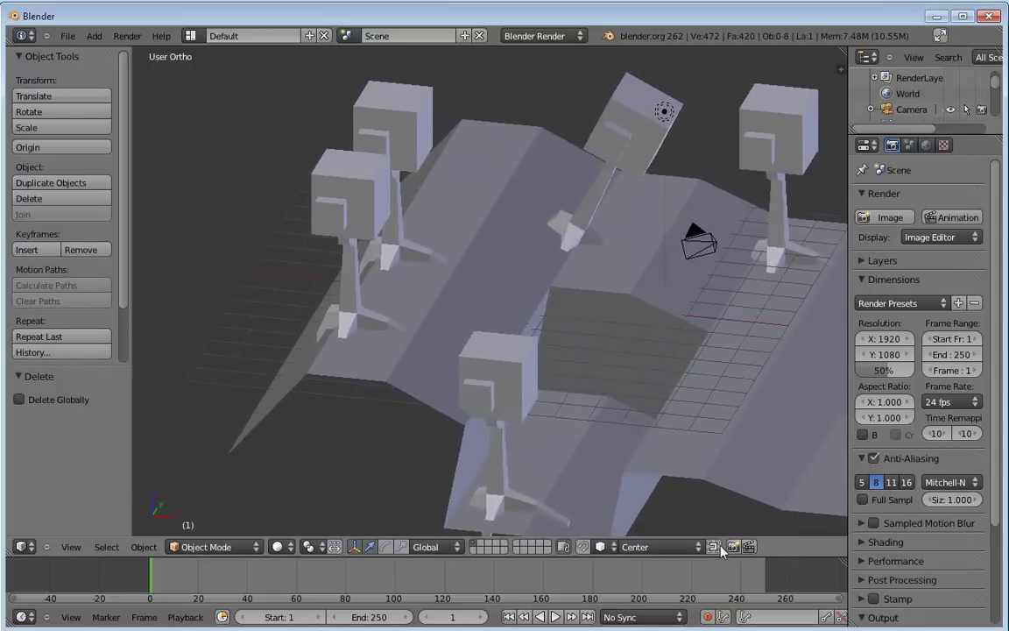
pyautogui.click(602, 546)
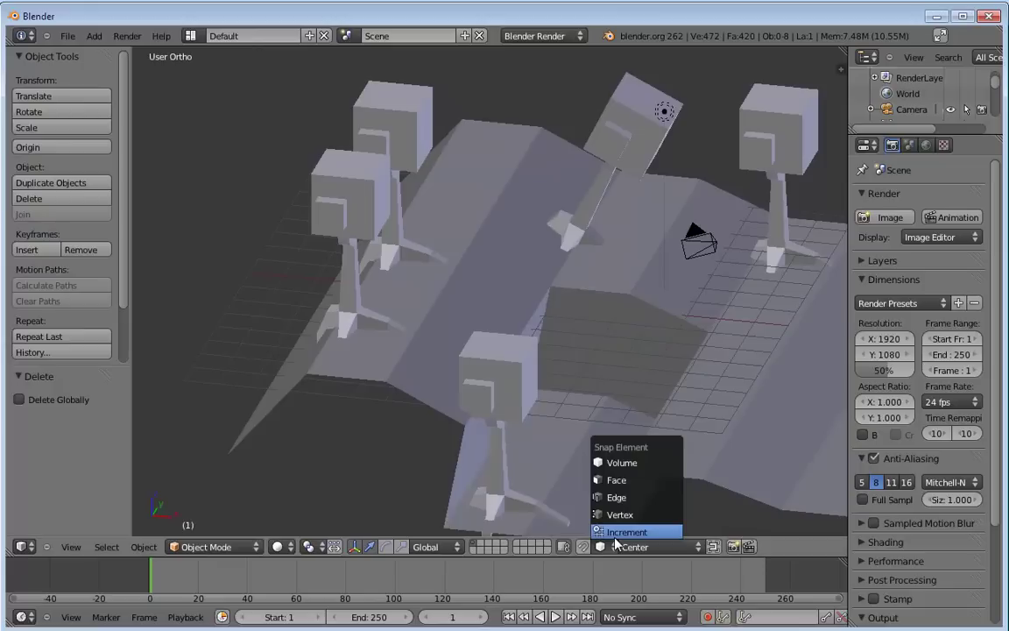
pyautogui.click(616, 534)
# Step: Slide the front figure Cube.003 sideways along X and lower it onto the terrain
pyautogui.rightClick(522, 407)
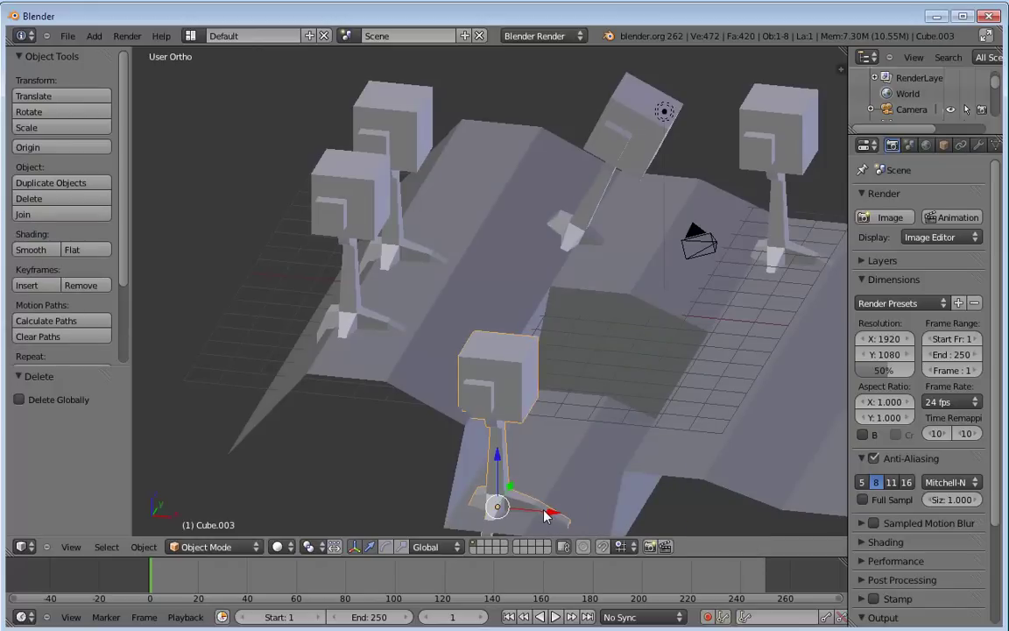
pyautogui.moveTo(544, 515); pyautogui.dragTo(642, 506)
pyautogui.moveTo(642, 507); pyautogui.dragTo(506, 377, button='middle')
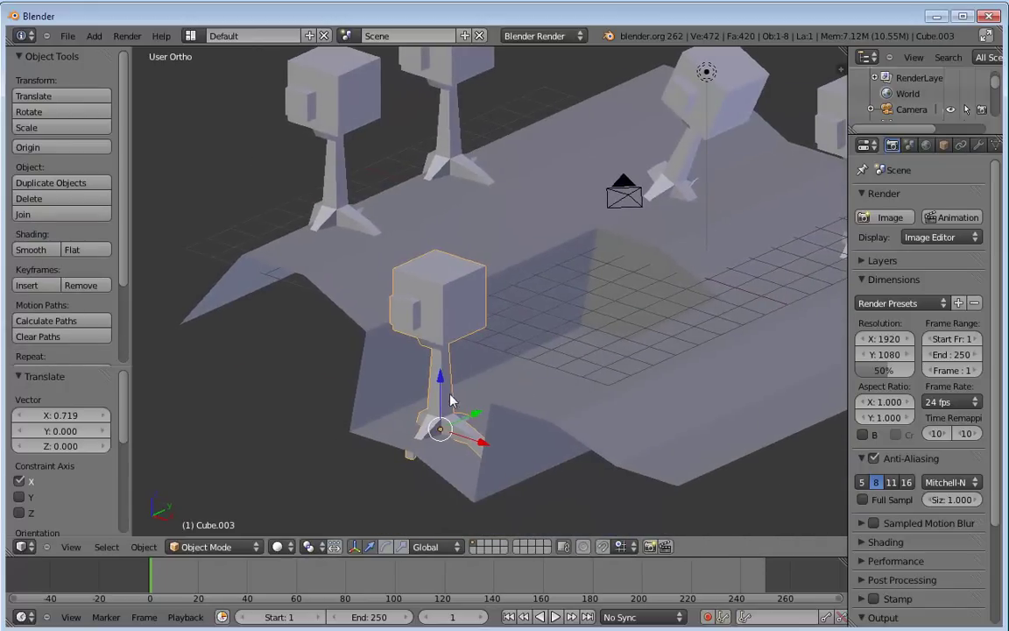
pyautogui.moveTo(451, 402); pyautogui.dragTo(449, 401)
pyautogui.moveTo(449, 401); pyautogui.dragTo(512, 424, button='middle')
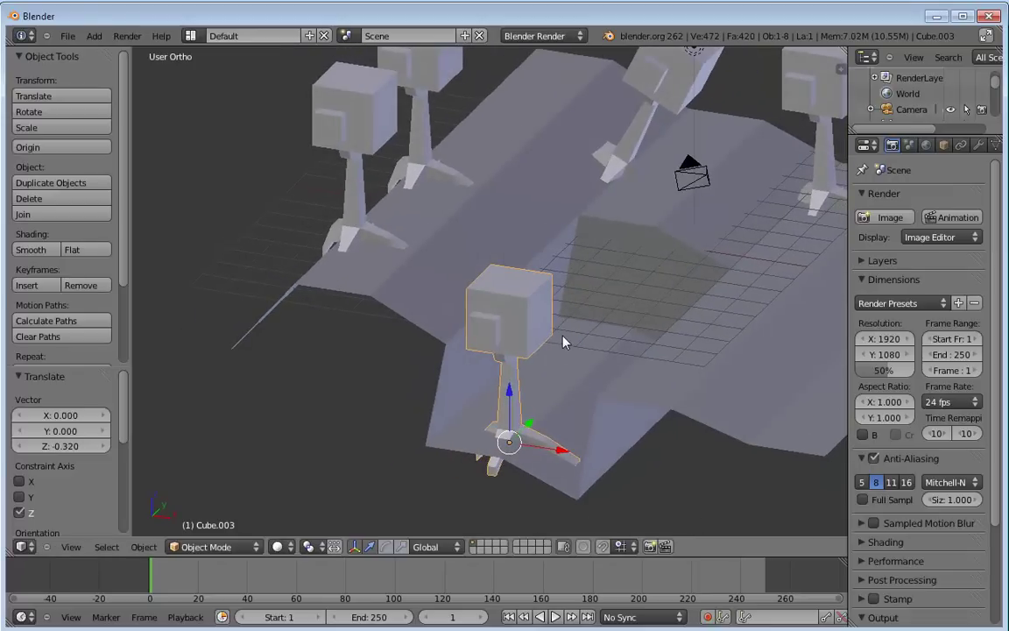
# Step: With snapping on, tilt Cube.003 5°, reposition it, and rotate it back upright
pyautogui.click(604, 547)
pyautogui.press('r')
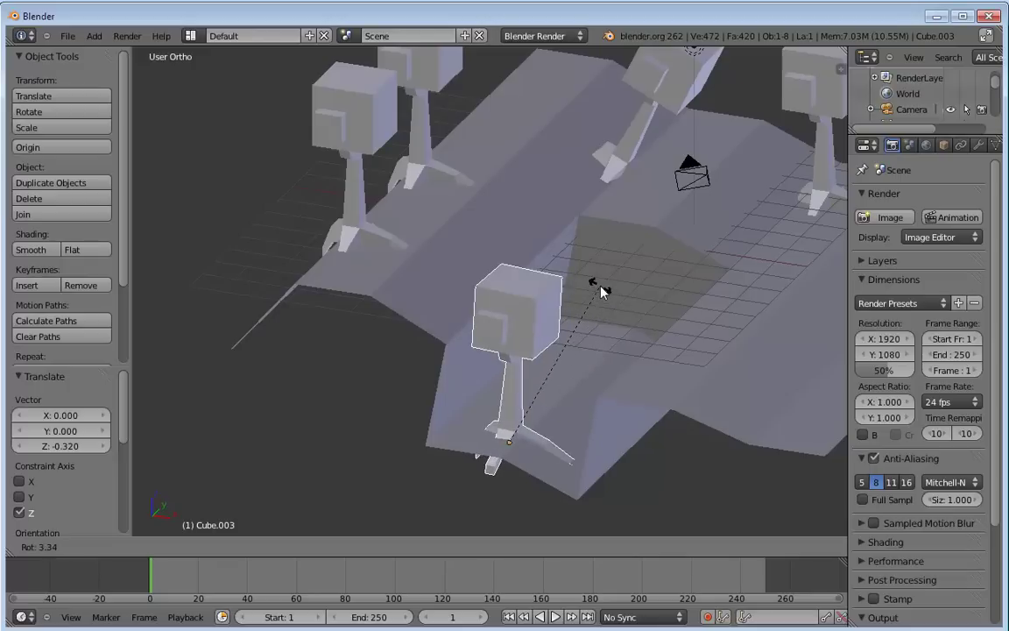
pyautogui.click(614, 304)
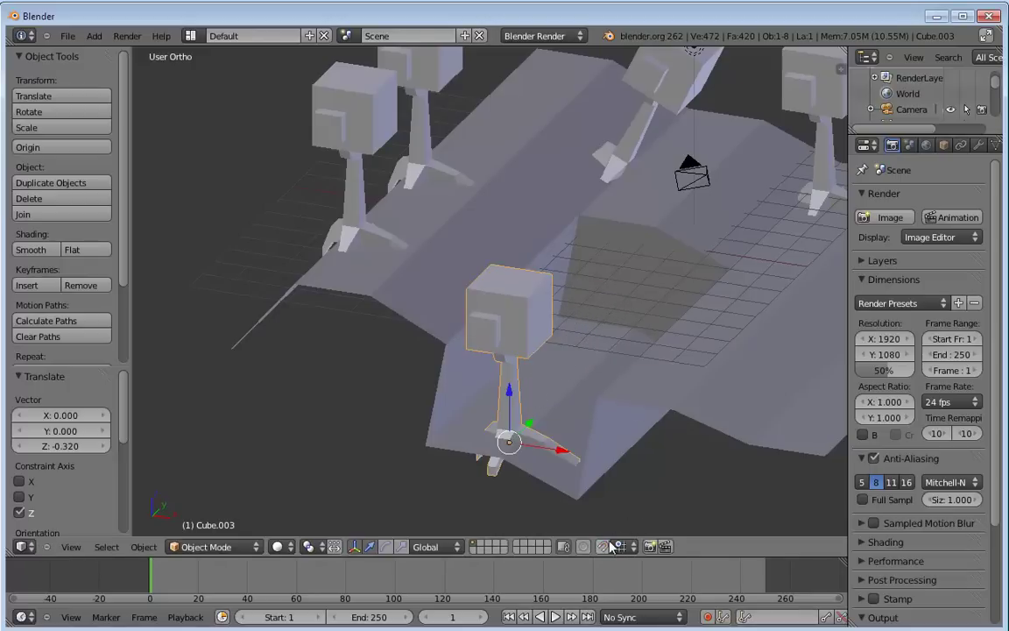
pyautogui.press('g')
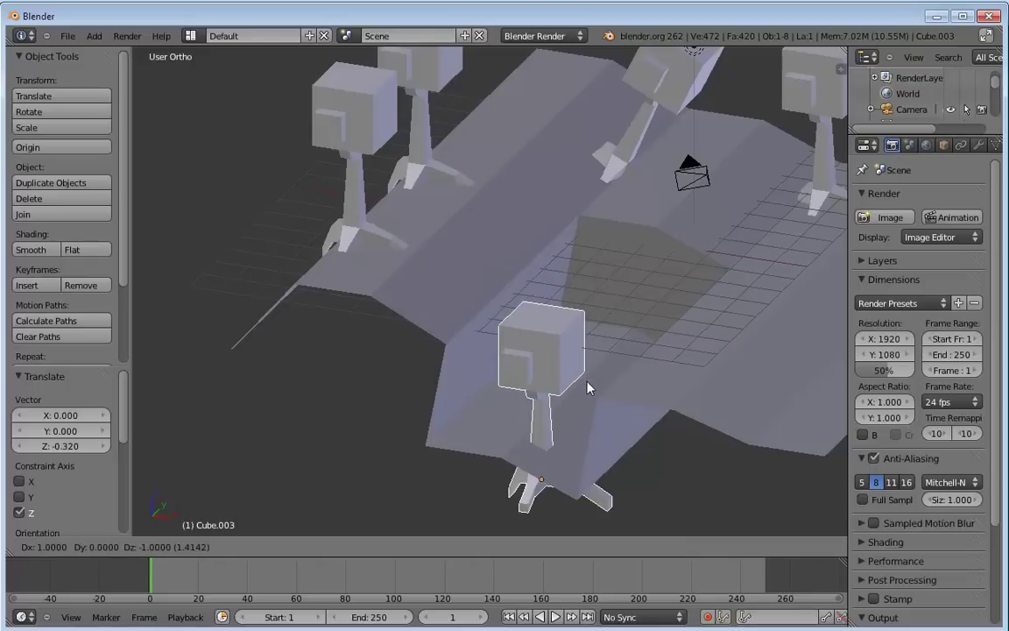
pyautogui.click(575, 349)
pyautogui.press('r')
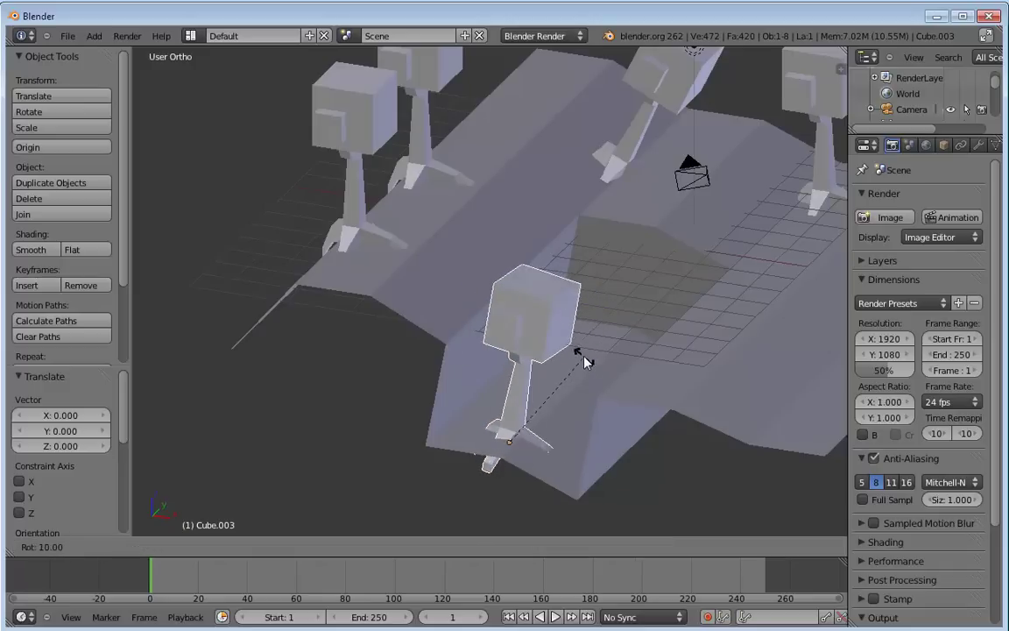
pyautogui.click(575, 345)
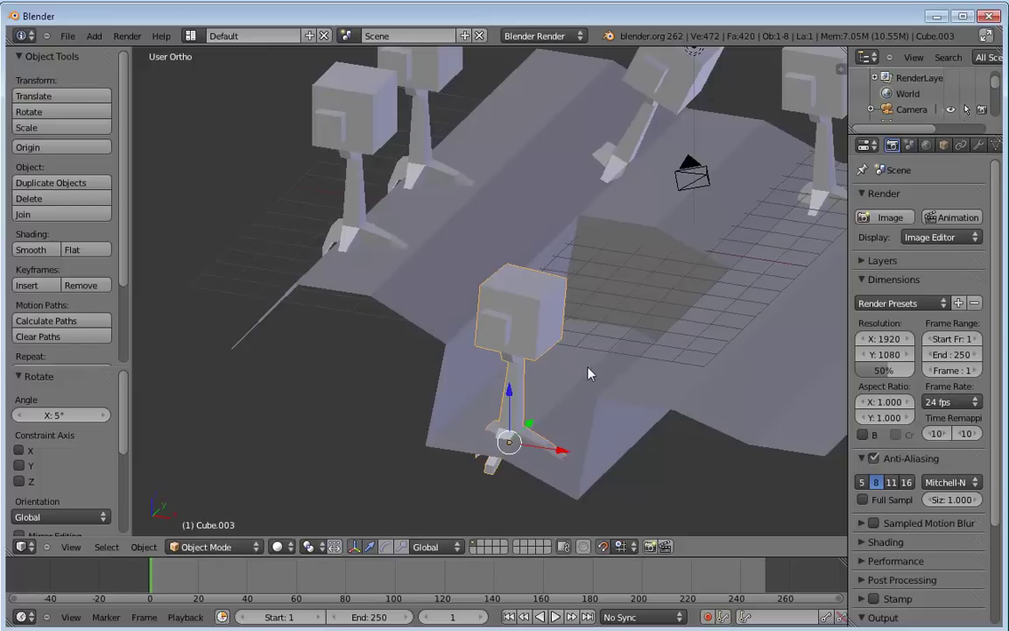
pyautogui.press('r')
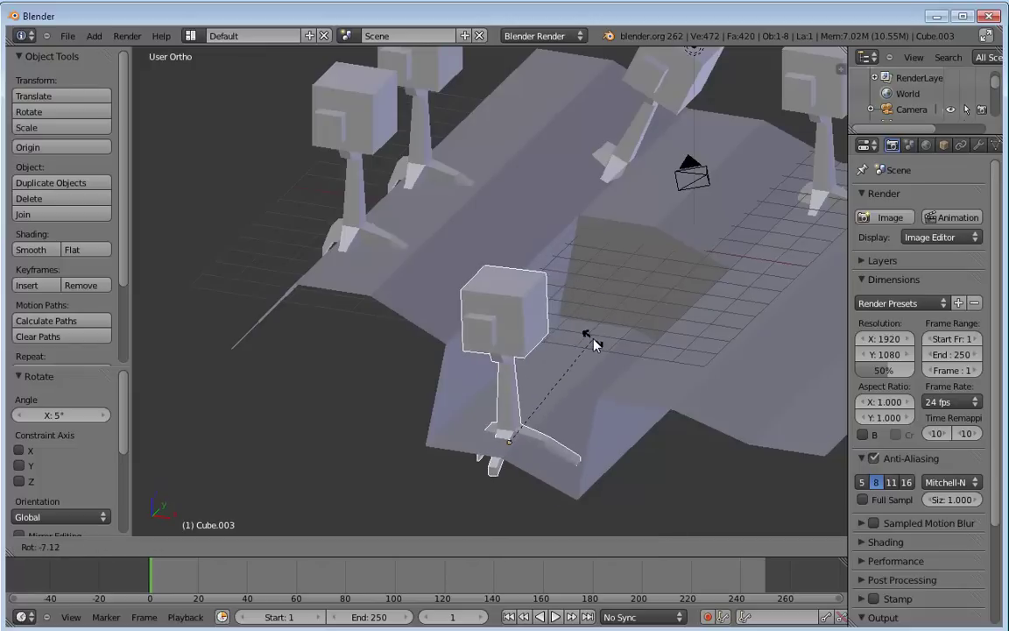
pyautogui.rightClick(597, 367)
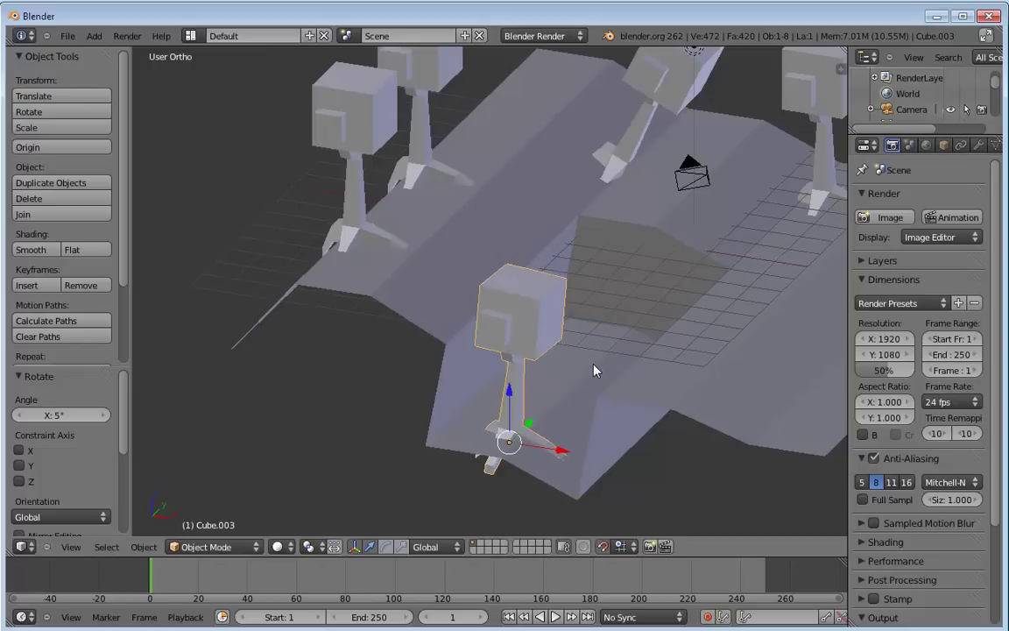
pyautogui.click(621, 547)
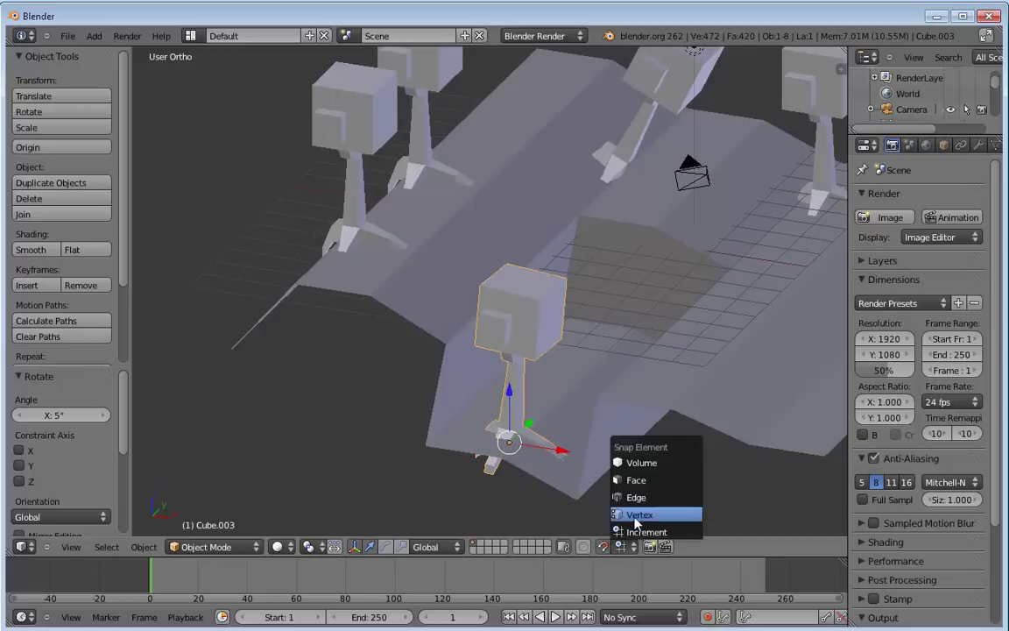
pyautogui.click(637, 516)
pyautogui.press('r')
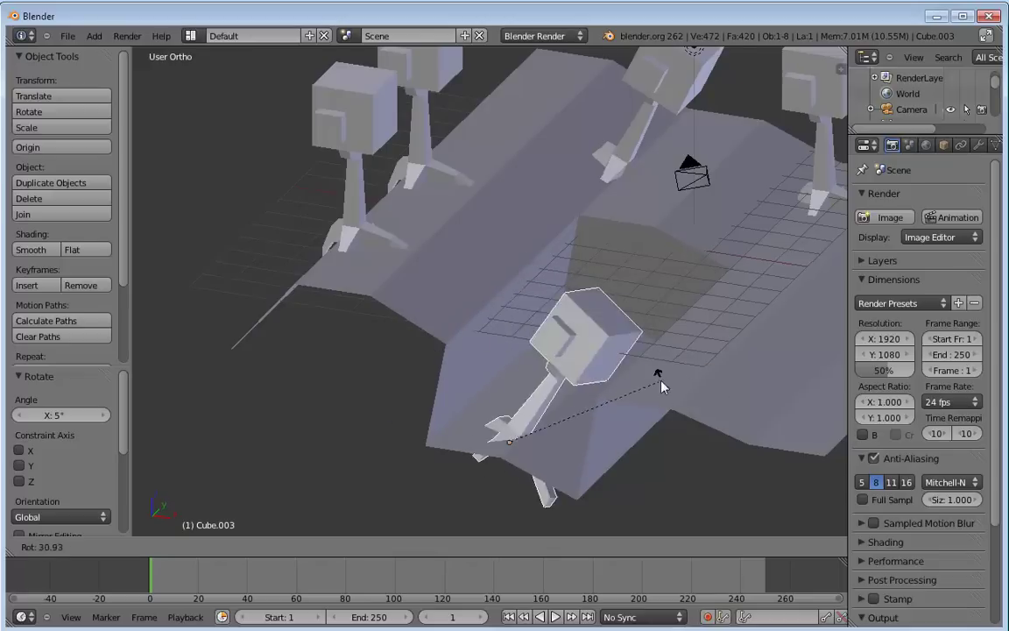
pyautogui.click(597, 332)
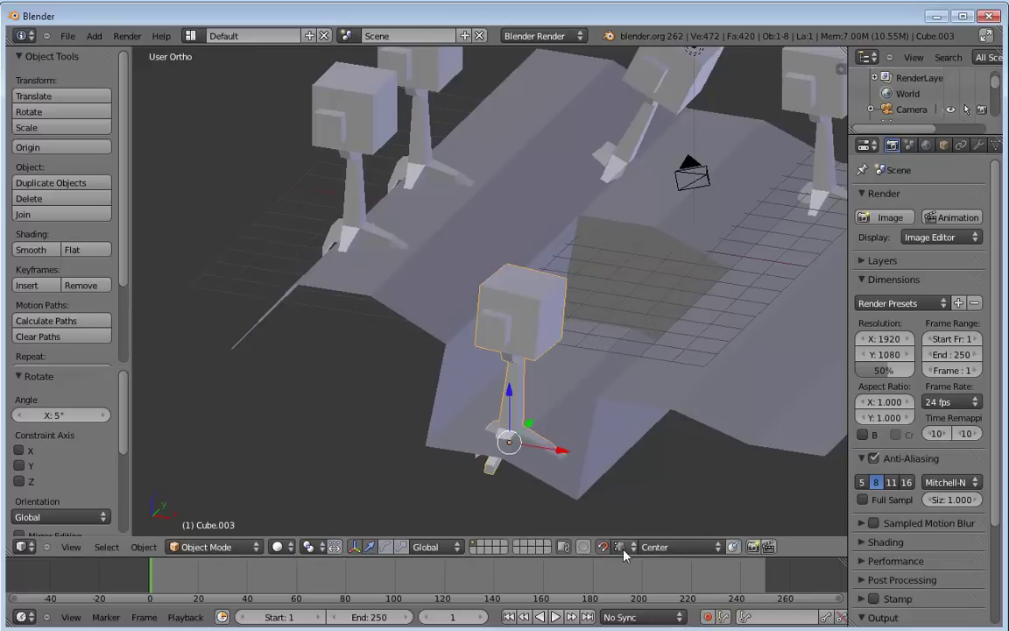
pyautogui.press('g')
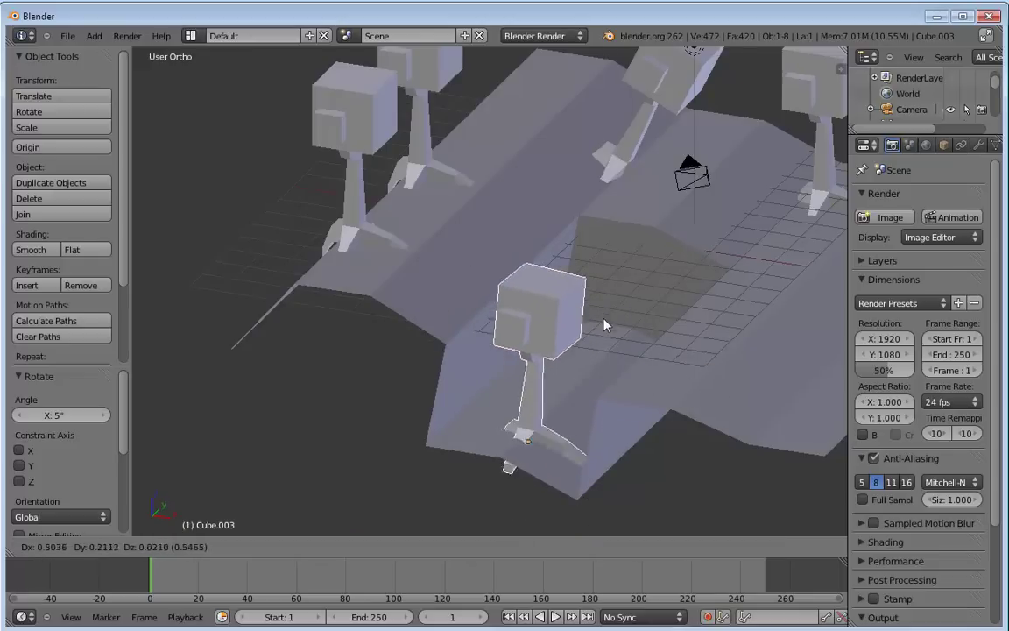
pyautogui.rightClick(603, 318)
pyautogui.press('r')
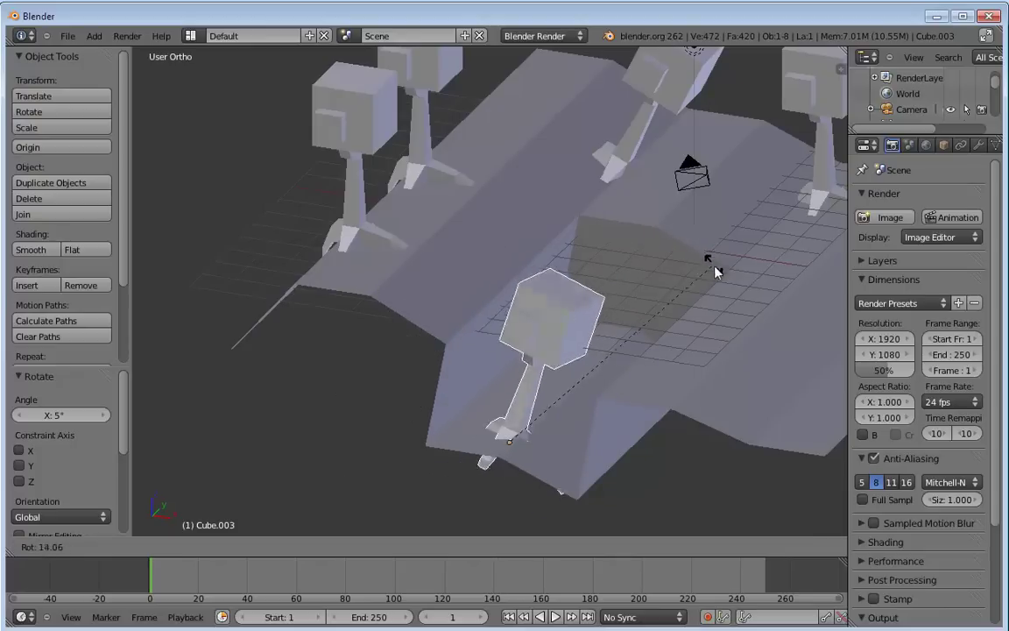
pyautogui.rightClick(599, 387)
pyautogui.click(666, 547)
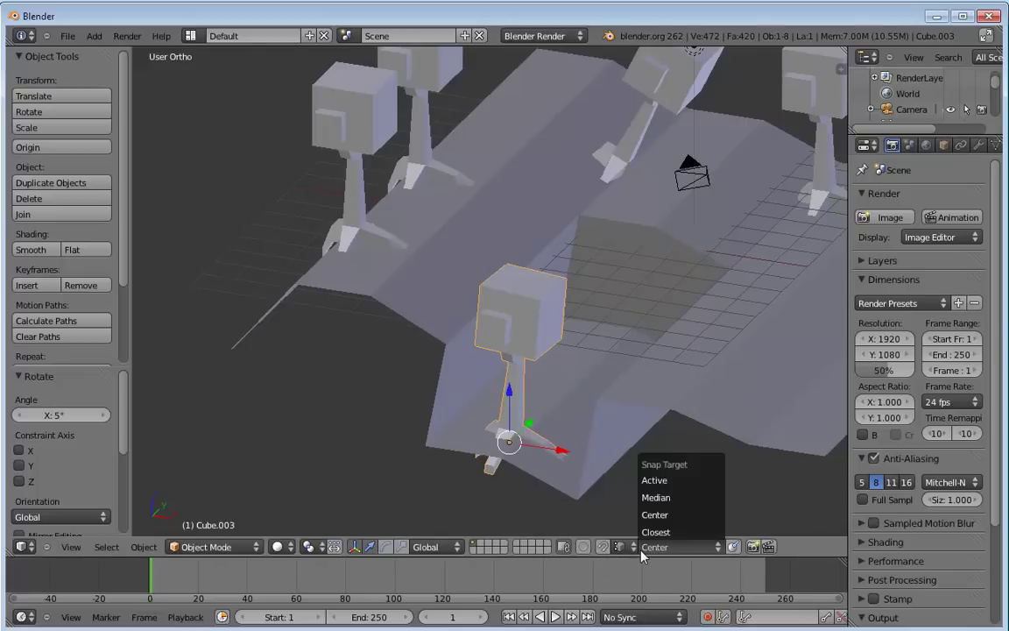
pyautogui.click(619, 547)
pyautogui.click(630, 516)
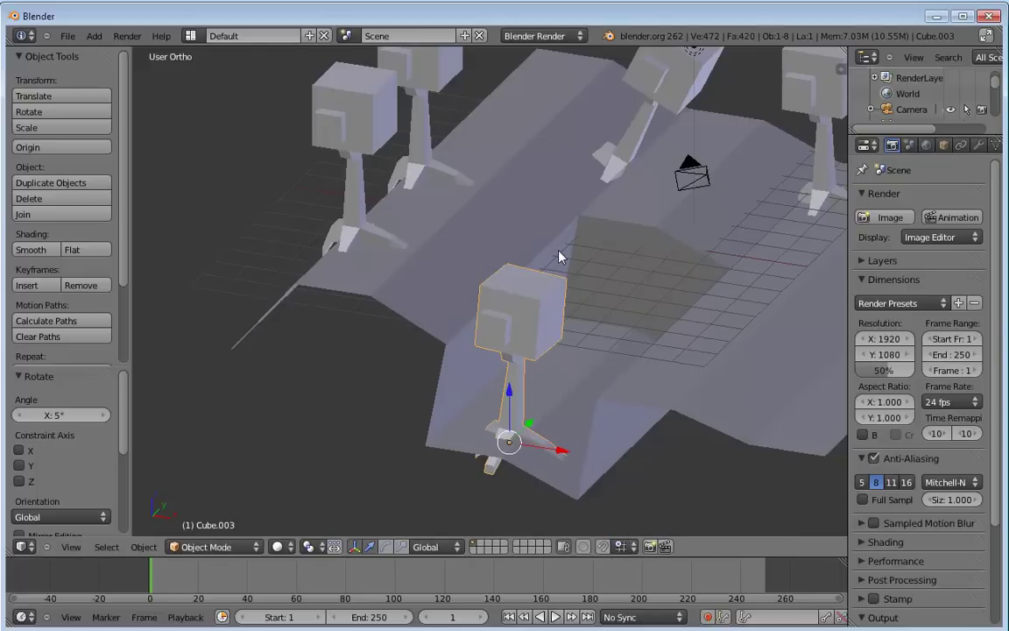
pyautogui.press('r')
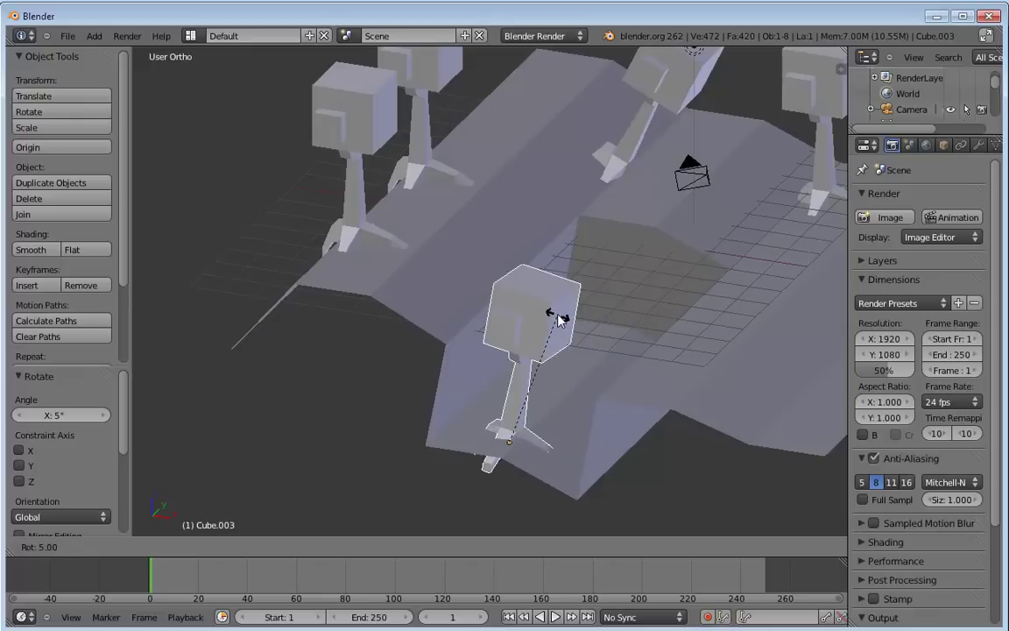
pyautogui.click(546, 300)
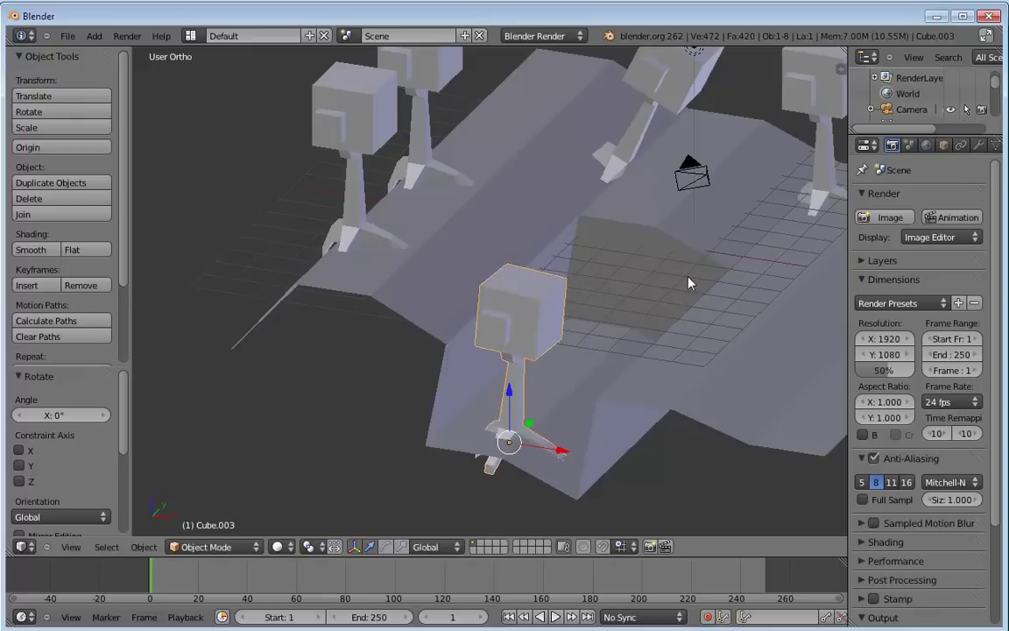
# Step: Zoom out, orbit, and zoom back in to see the five figures from the terrain's far side
pyautogui.scroll(-6, 688, 283)
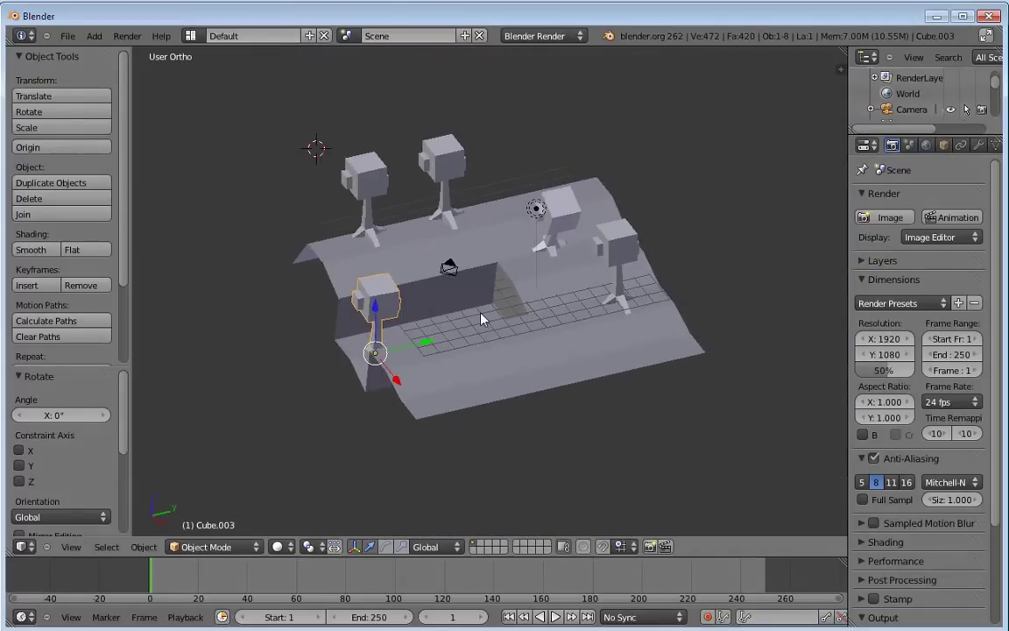
pyautogui.moveTo(480, 319); pyautogui.dragTo(522, 327, button='middle')
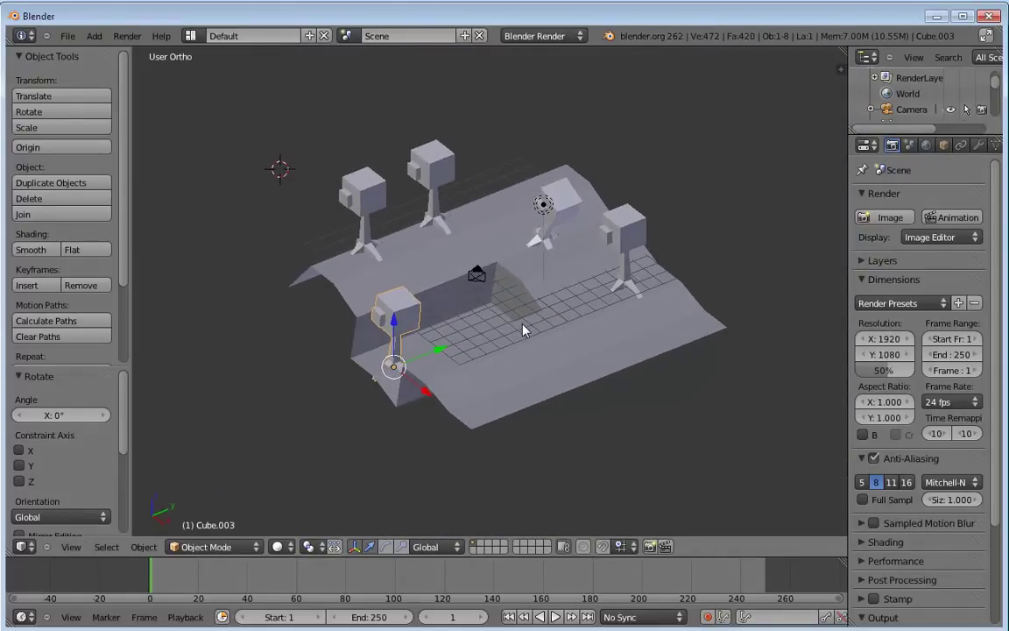
pyautogui.scroll(4, 523, 330)
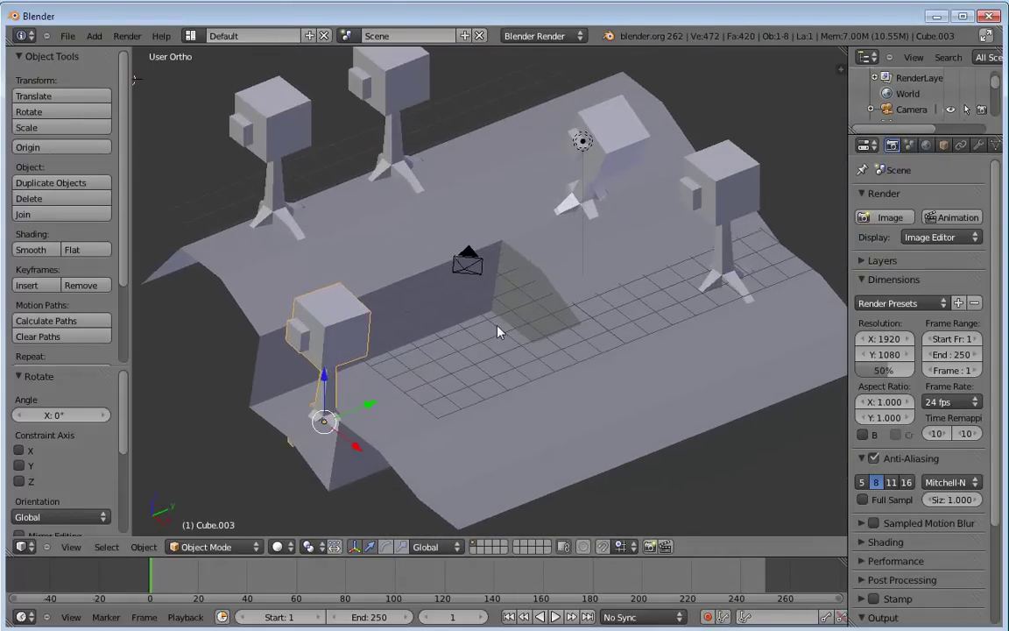
pyautogui.moveTo(532, 309); pyautogui.dragTo(531, 312, button='middle')
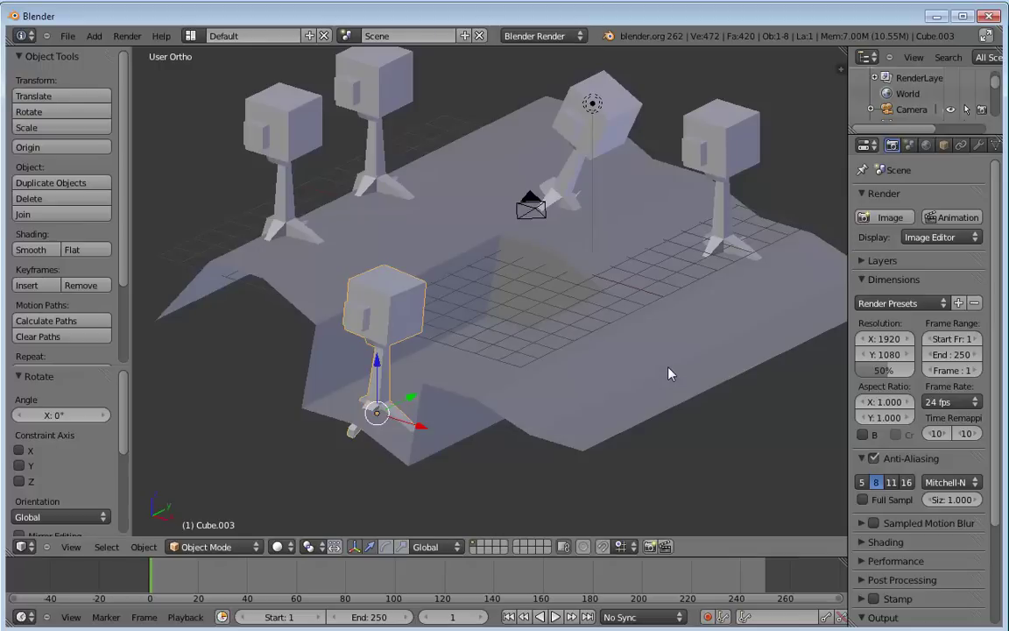
pyautogui.moveTo(603, 202)
pyautogui.mouseDown(button='middle')
pyautogui.moveTo(476, 259)
pyautogui.moveTo(639, 269)
pyautogui.moveTo(531, 296)
pyautogui.moveTo(486, 248)
pyautogui.moveTo(596, 317)
pyautogui.moveTo(590, 190)
pyautogui.mouseUp(button='middle')
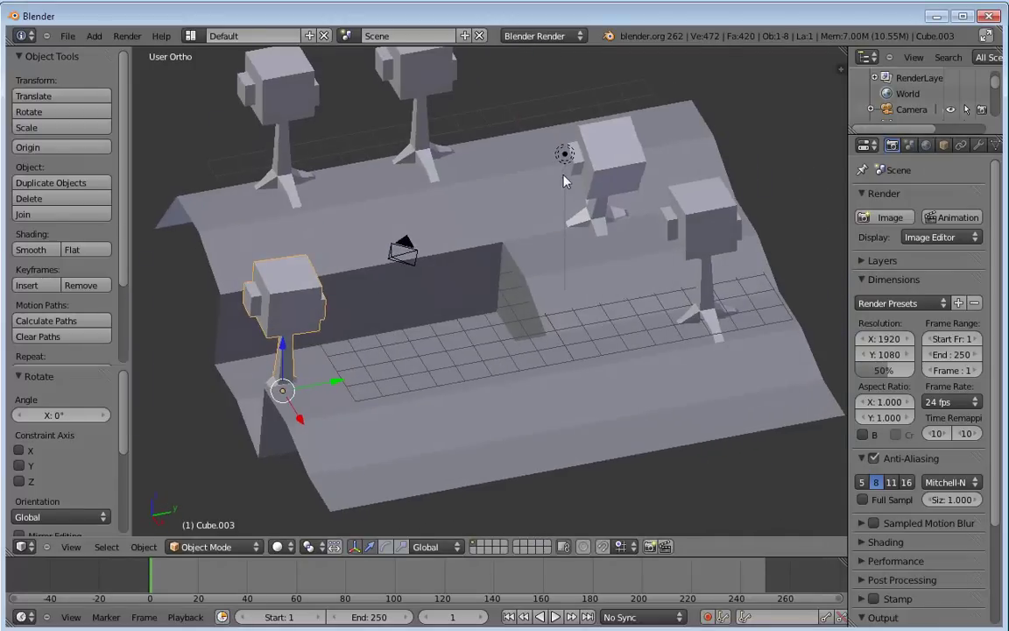
# Step: Select the lamp and move it 7.685 along X, beyond the terrain's right side
pyautogui.rightClick(592, 186)
pyautogui.moveTo(593, 186); pyautogui.dragTo(734, 133)
pyautogui.click(606, 182)
pyautogui.press('g')
pyautogui.press('x')
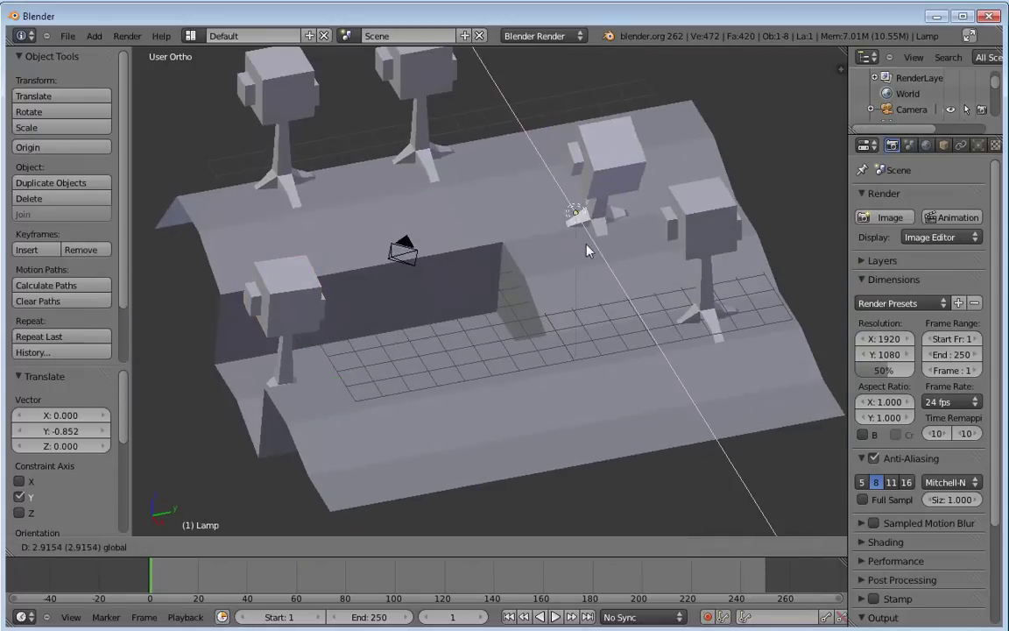
pyautogui.click(626, 329)
pyautogui.moveTo(627, 328); pyautogui.dragTo(563, 330, button='middle')
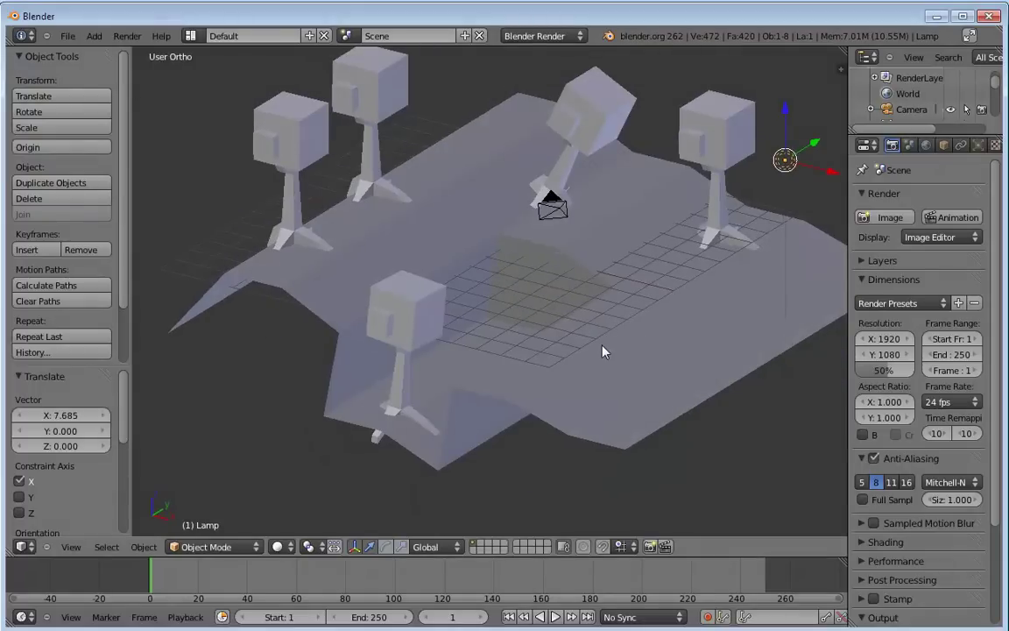